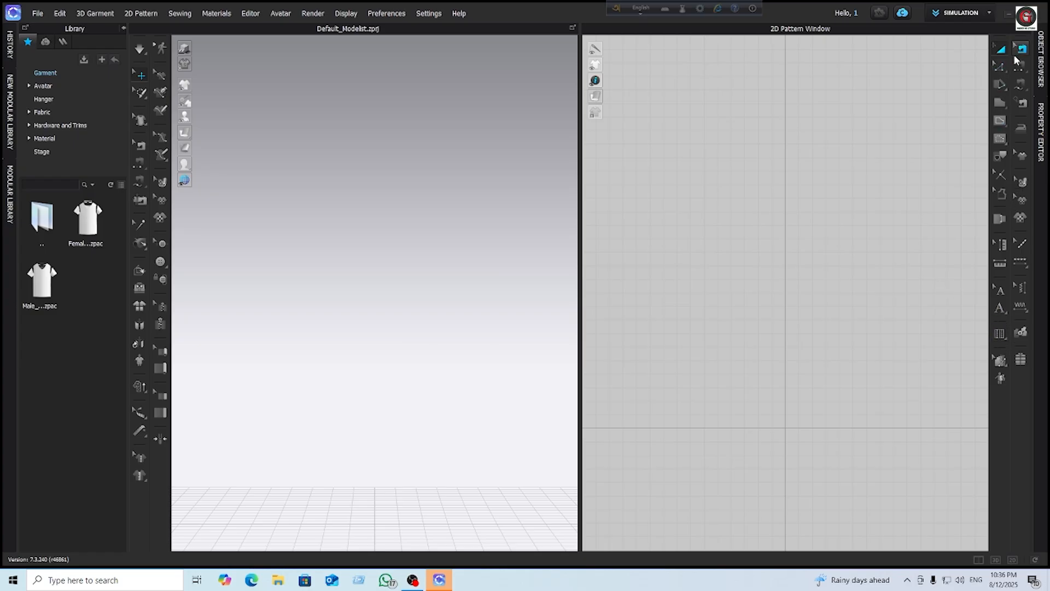
# Show only the 2D Pattern Window and examine the Transform, Fullness, Polygon and Internal Shape tool variants
pyautogui.moveTo(580, 285); pyautogui.dragTo(553, 284)
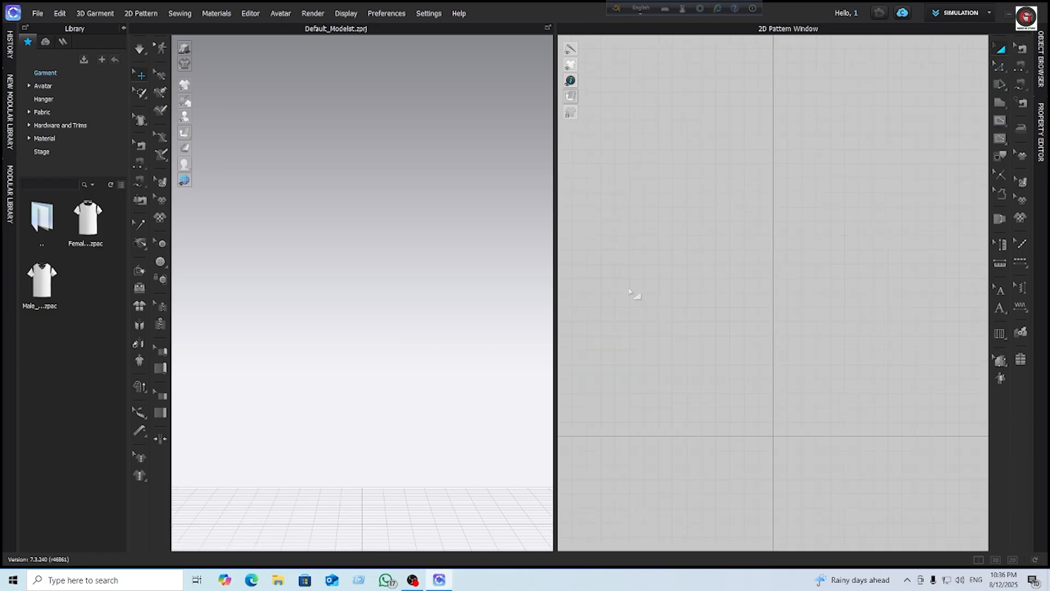
pyautogui.click(1012, 560)
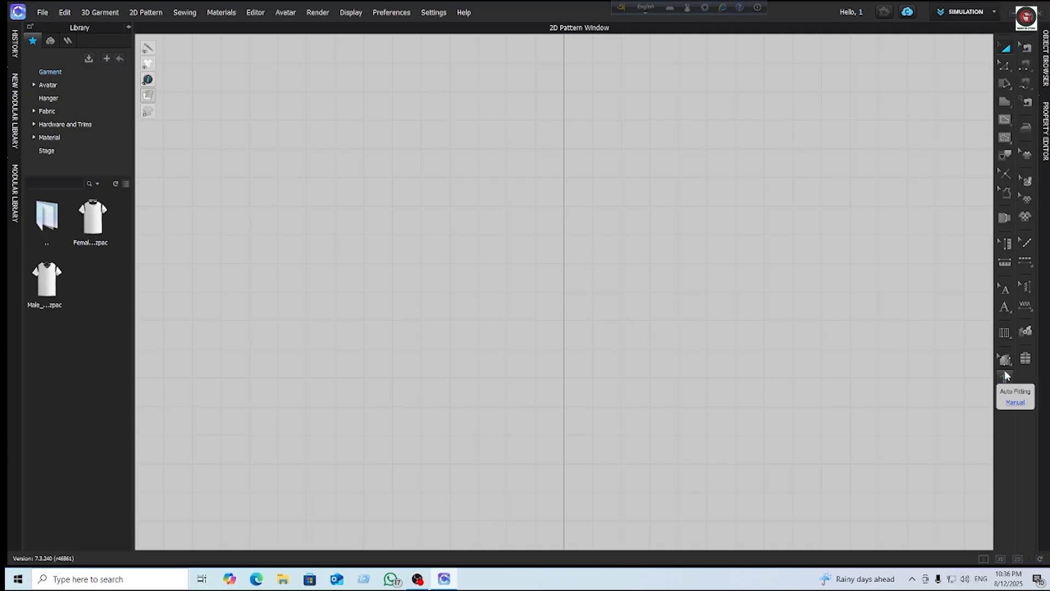
pyautogui.click(1005, 47)
pyautogui.click(1010, 86)
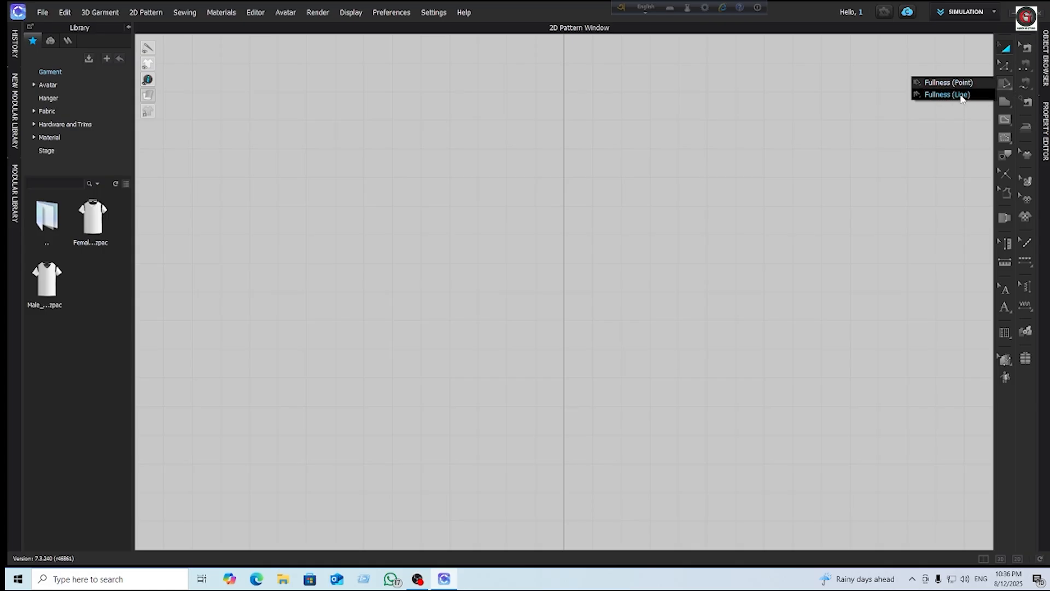
pyautogui.click(1010, 106)
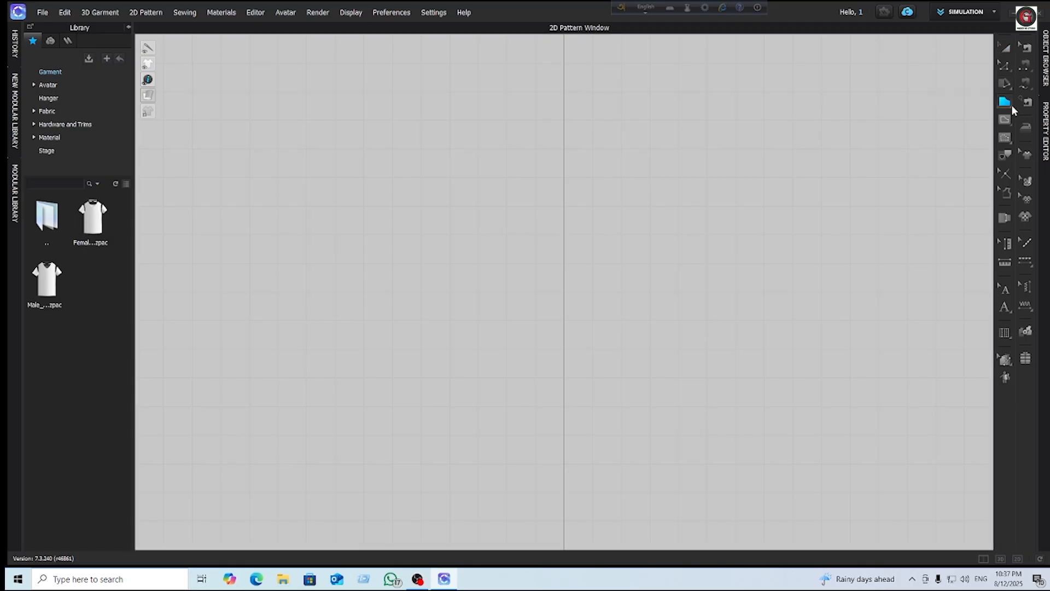
pyautogui.click(1011, 104)
pyautogui.moveTo(1008, 122)
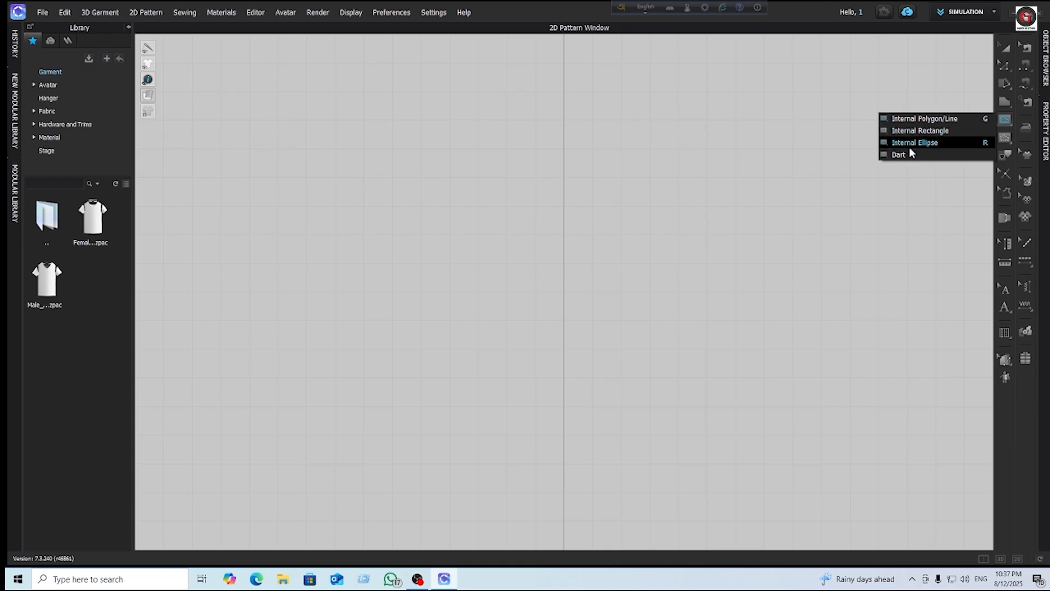
pyautogui.click(877, 217)
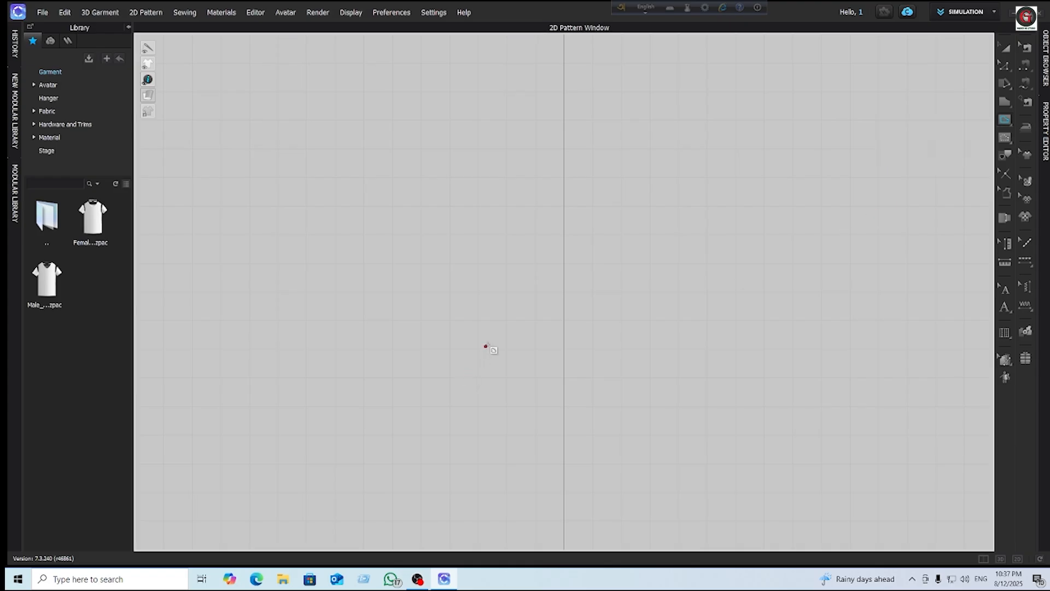
# Draw a small rectangle near the vertical axis and a large, nearly square rectangle to its right with the Rectangle tool
pyautogui.click(1011, 104)
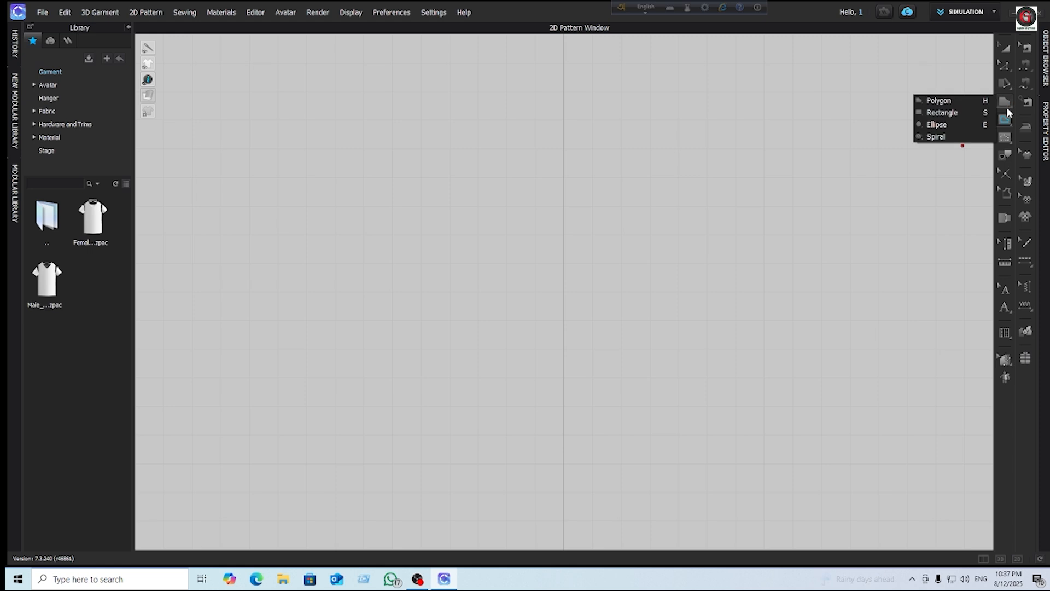
pyautogui.click(954, 113)
pyautogui.moveTo(532, 109)
pyautogui.mouseDown()
pyautogui.moveTo(738, 314)
pyautogui.moveTo(906, 406)
pyautogui.mouseUp()
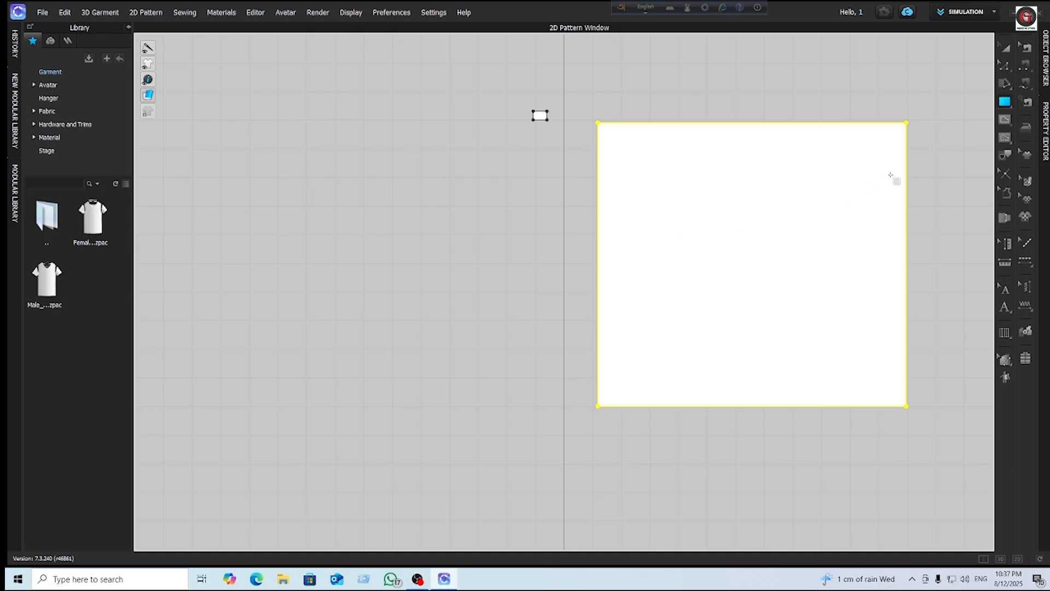
# Create a clockwise spiral overlapping the large rectangle's upper edge, with inner radius 6.300 in, sides 3.150 in and offset 7.870 in
pyautogui.click(1010, 103)
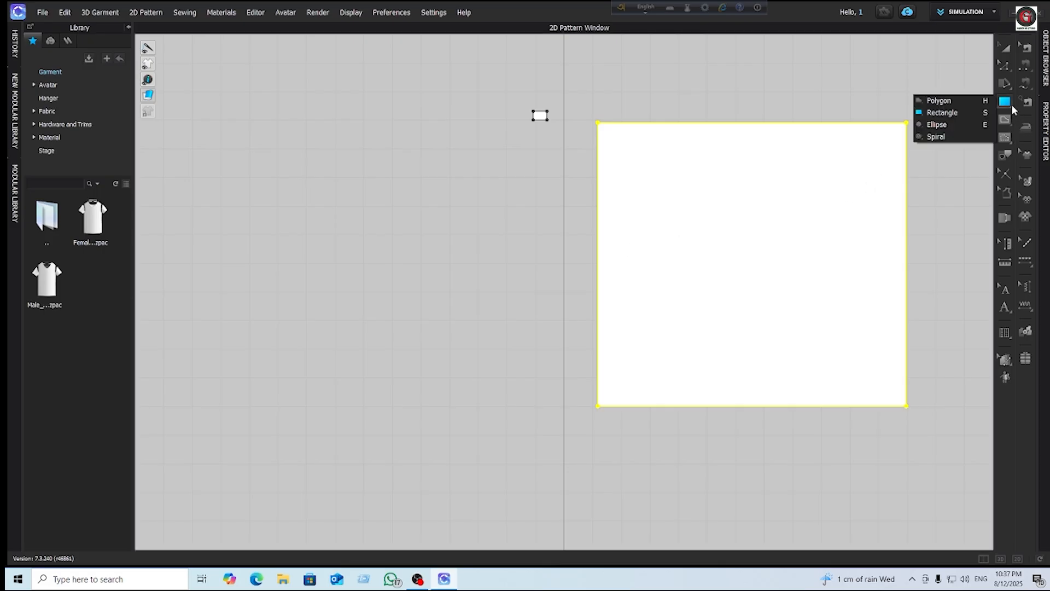
pyautogui.click(936, 137)
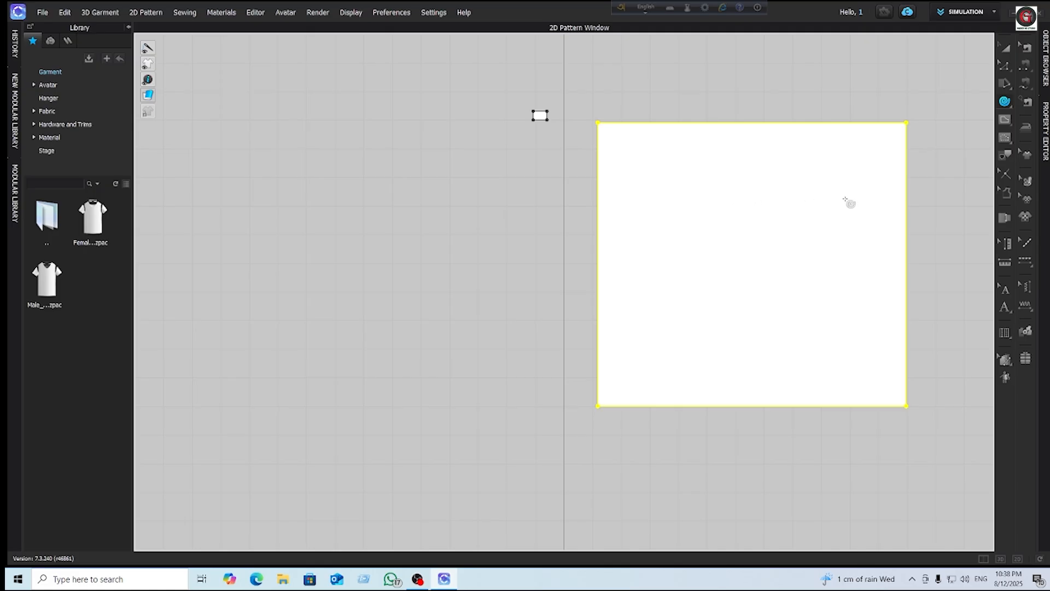
pyautogui.click(1010, 145)
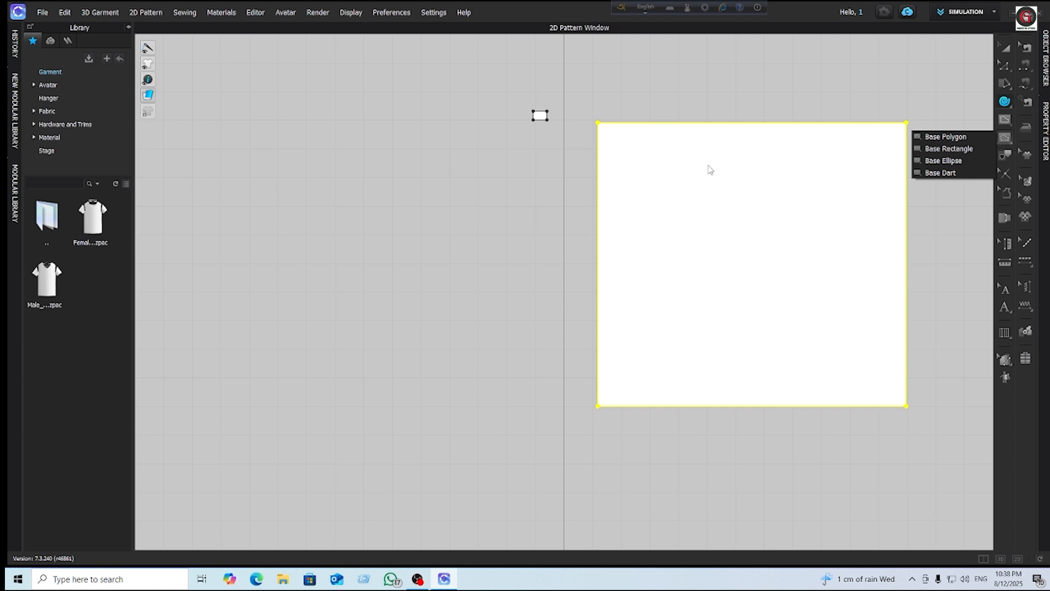
pyautogui.rightClick(717, 235)
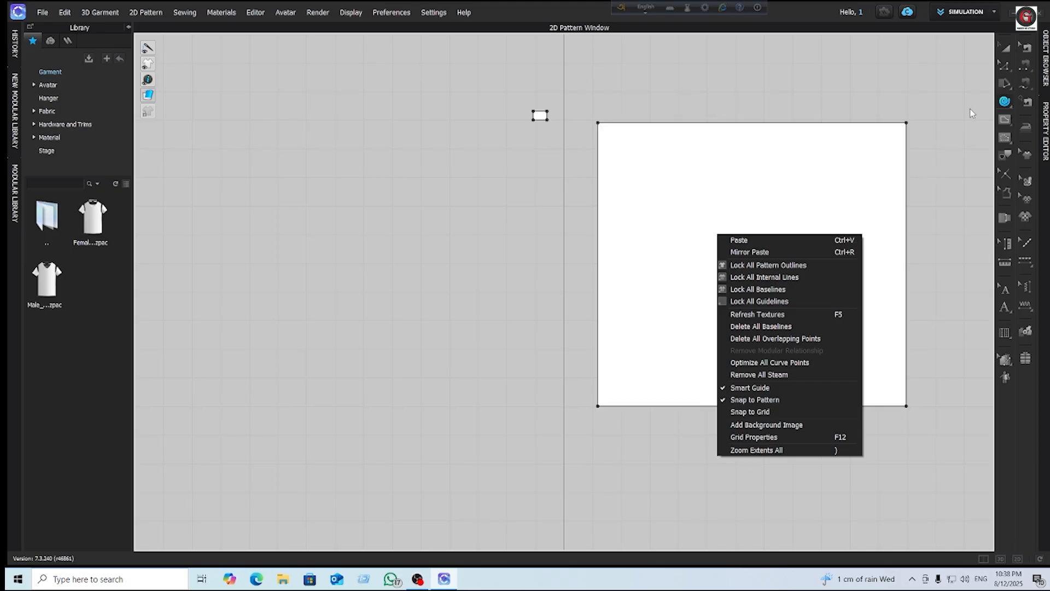
pyautogui.click(806, 77)
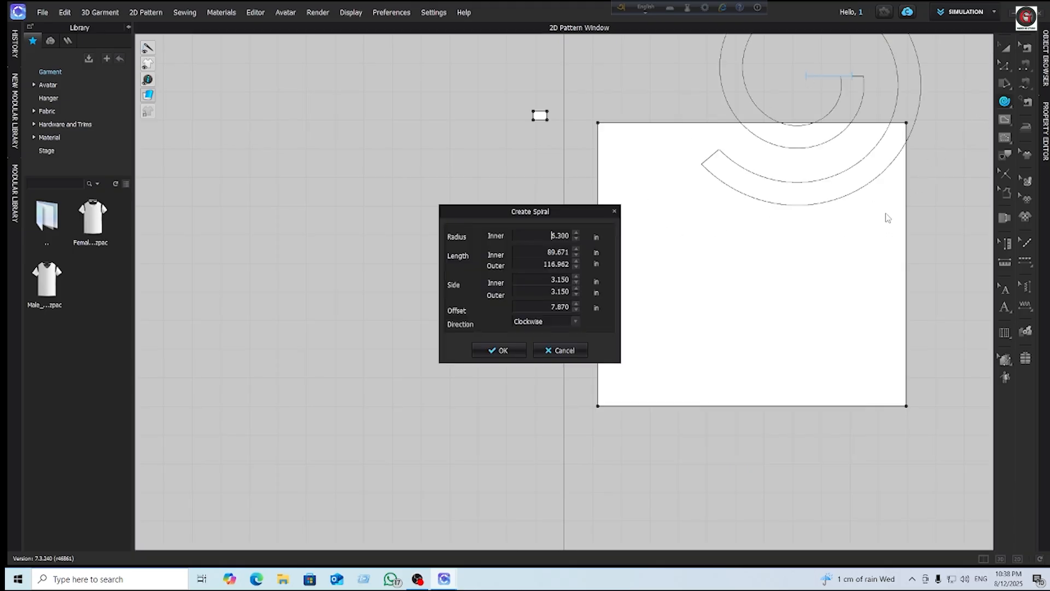
pyautogui.click(500, 350)
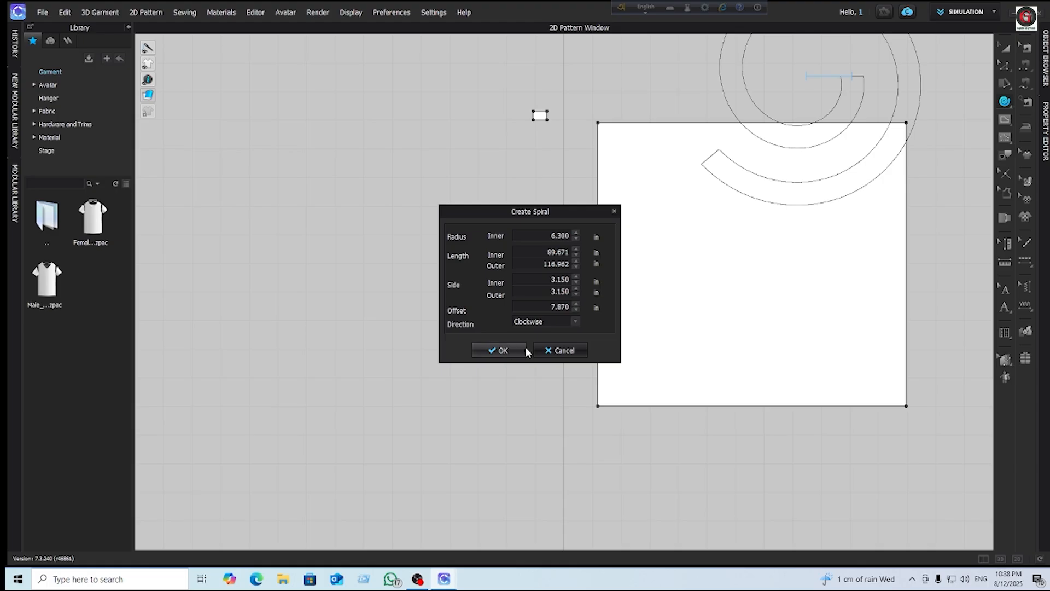
# Undo the spiral and both rectangles to empty the 2D pattern area
pyautogui.hotkey('ctrl', 'z')
pyautogui.hotkey('ctrl', 'z')
pyautogui.hotkey('ctrl', 'z')
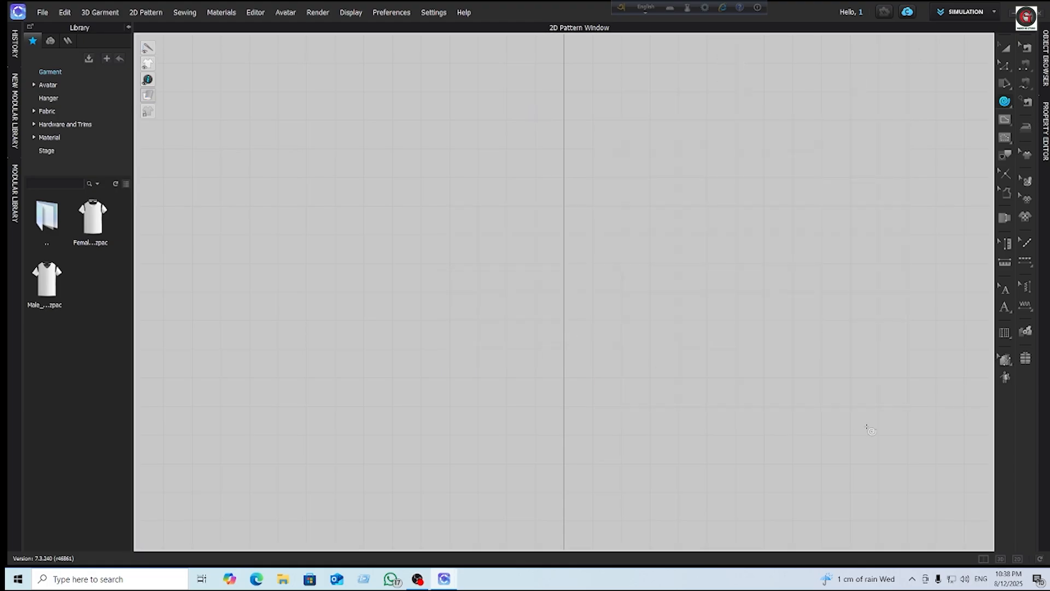
# Restore the combined 3D and 2D view and load the Male_T-shirt.zpac garment from the library
pyautogui.click(983, 558)
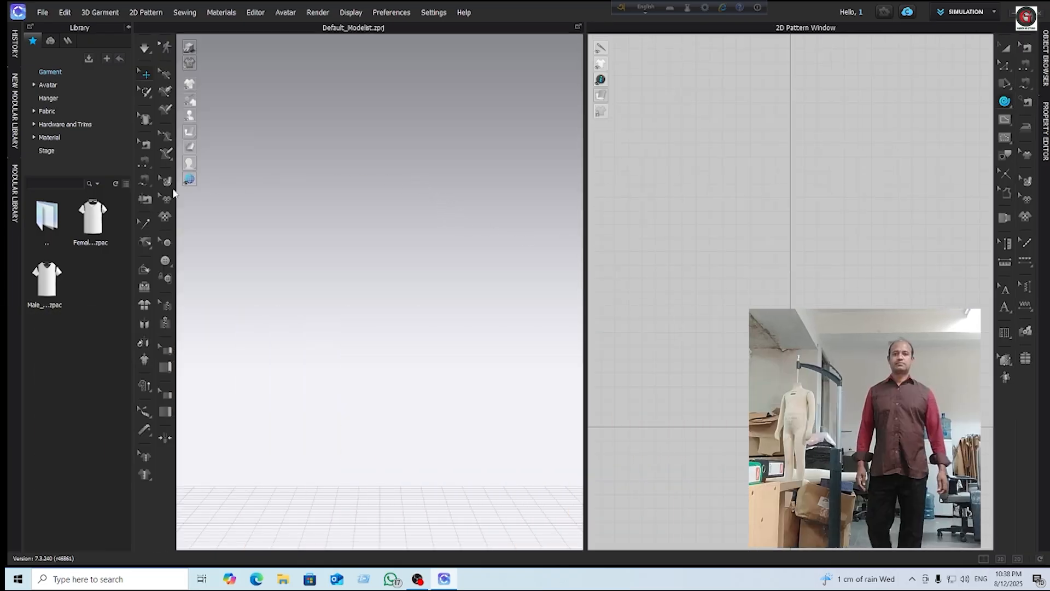
pyautogui.moveTo(72, 234)
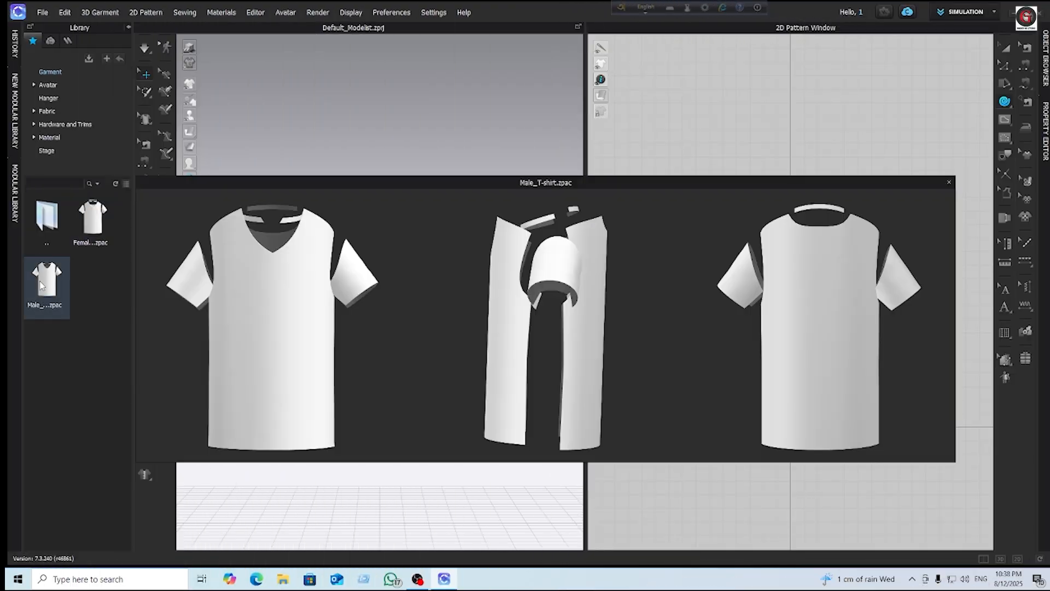
pyautogui.doubleClick(45, 280)
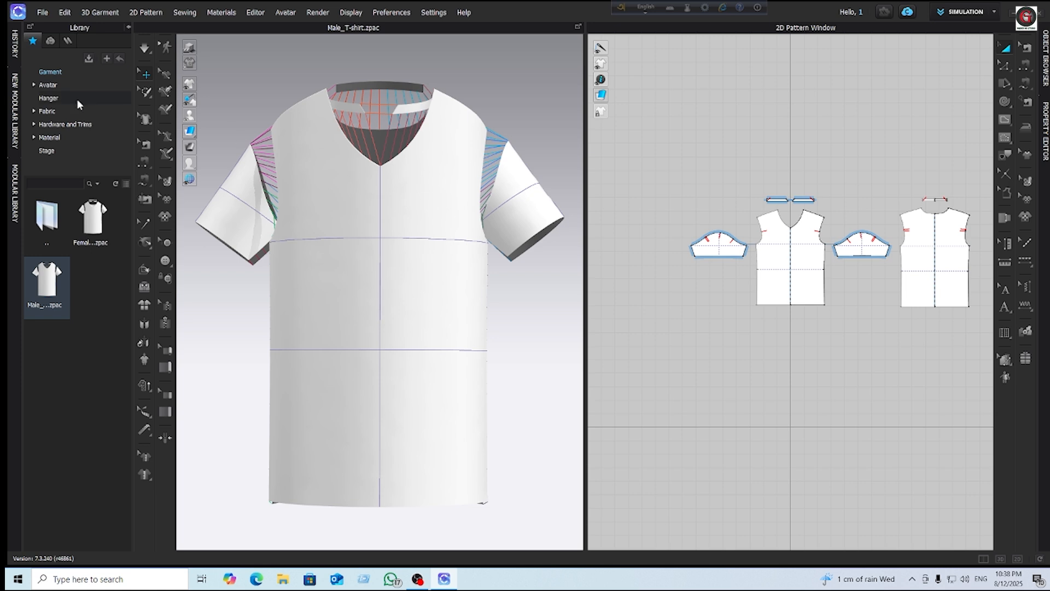
# Load the MV2 avatar from the library's Male_V2 folder, maintaining the current avatar's size and pose
pyautogui.click(43, 86)
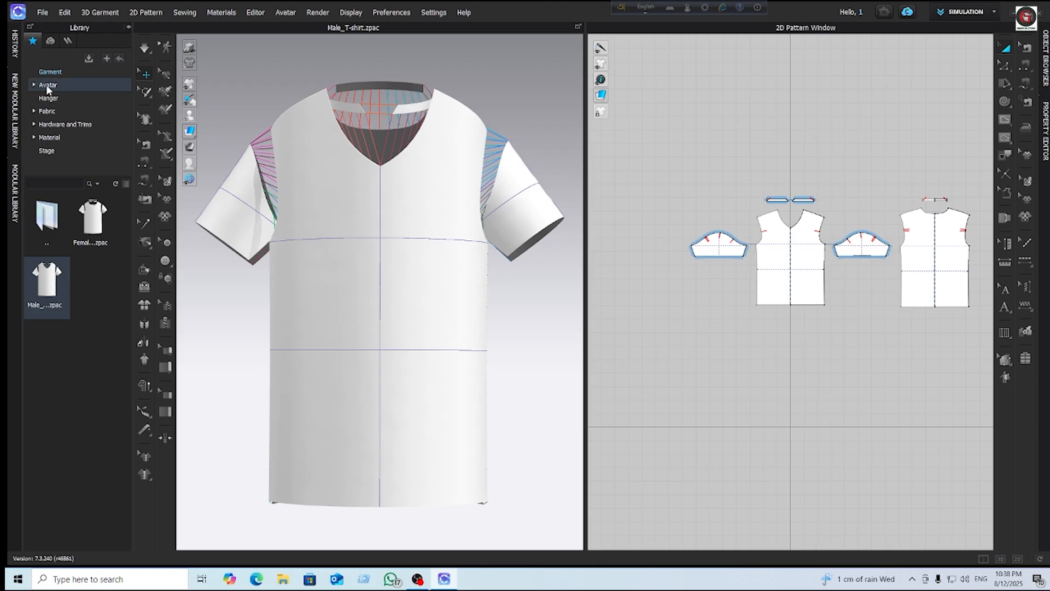
pyautogui.click(55, 85)
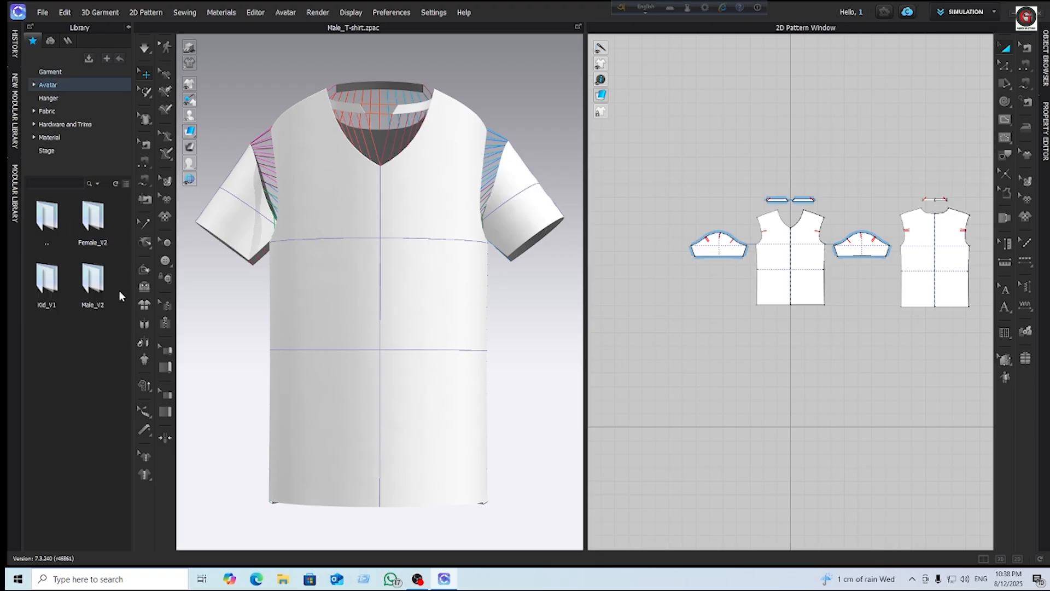
pyautogui.doubleClick(87, 298)
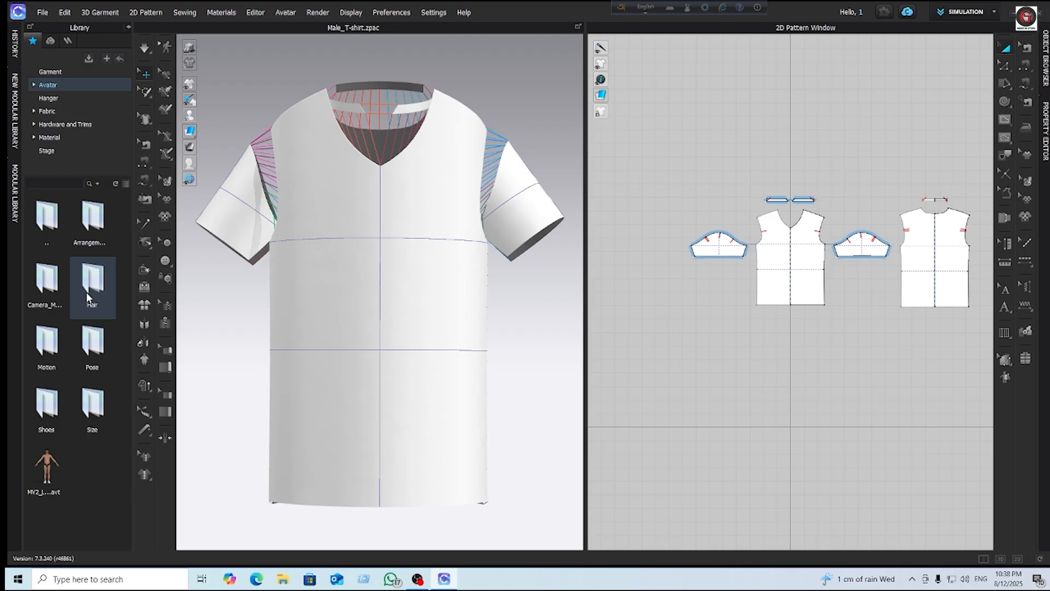
pyautogui.doubleClick(50, 471)
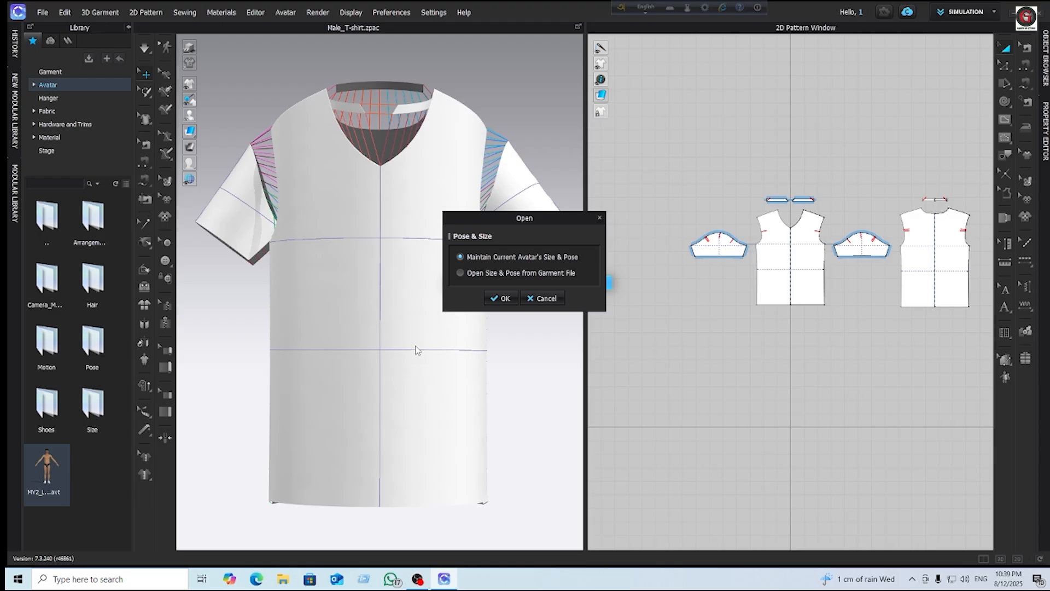
pyautogui.click(501, 298)
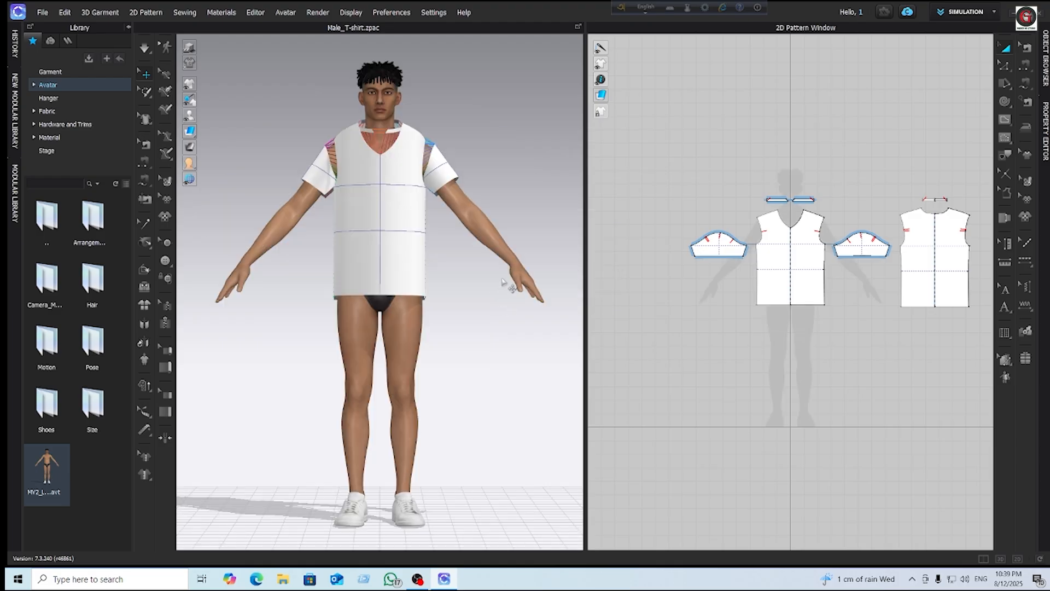
# Select all the T-shirt pattern pieces in the 2D Pattern Window and delete them
pyautogui.moveTo(525, 180)
pyautogui.mouseDown(button='right')
pyautogui.moveTo(320, 205)
pyautogui.moveTo(189, 179)
pyautogui.moveTo(219, 204)
pyautogui.moveTo(521, 190)
pyautogui.mouseUp(button='right')
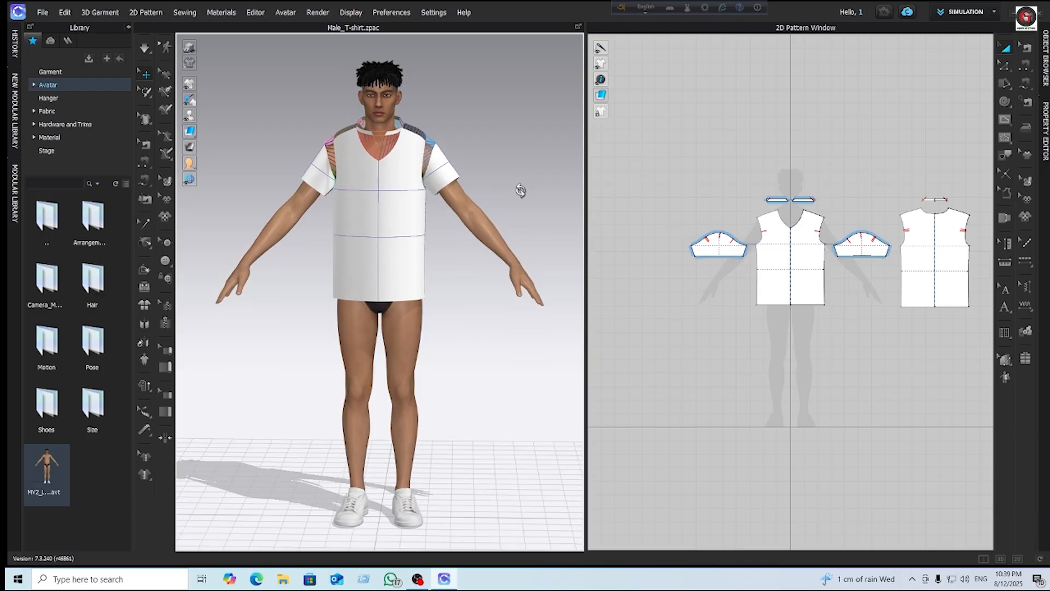
pyautogui.moveTo(664, 133); pyautogui.dragTo(997, 399)
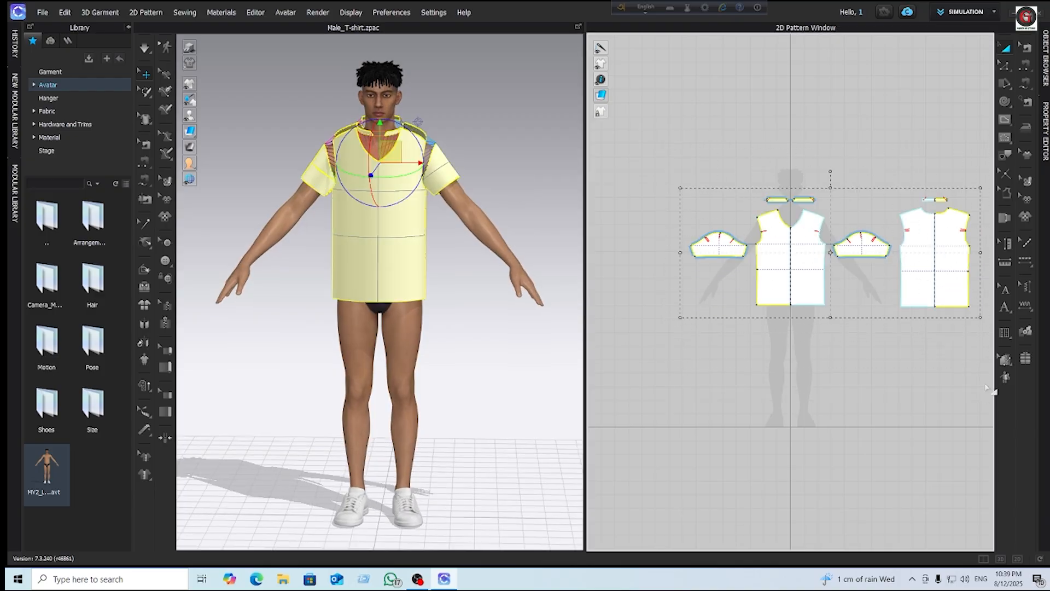
pyautogui.press('Delete')
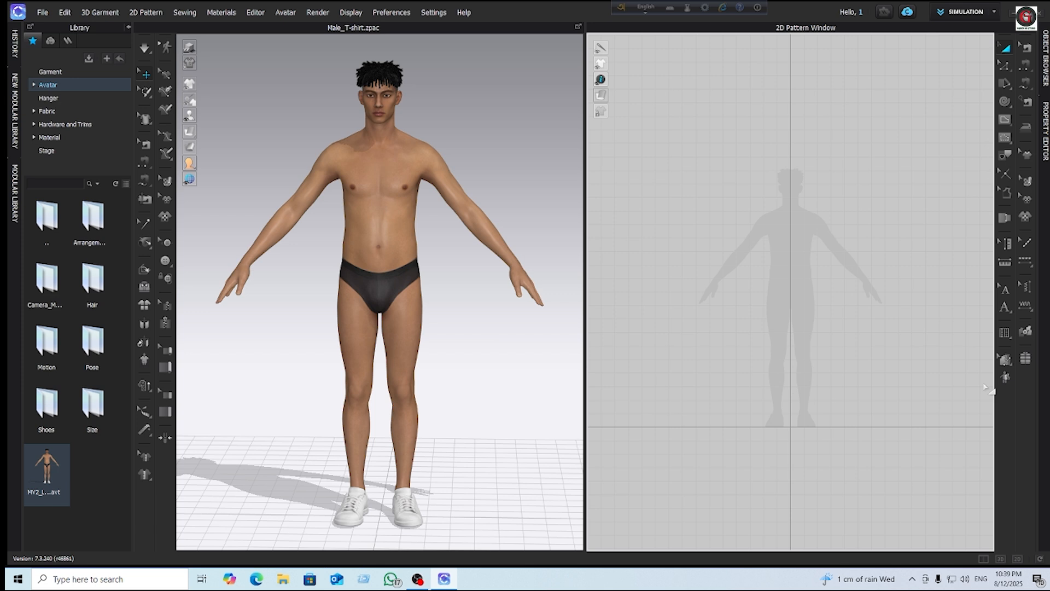
# Open the Transform Pattern tool's online manual in the browser, read its select, move and transform/rotate instructions, and close it
pyautogui.scroll(3, 802, 266)
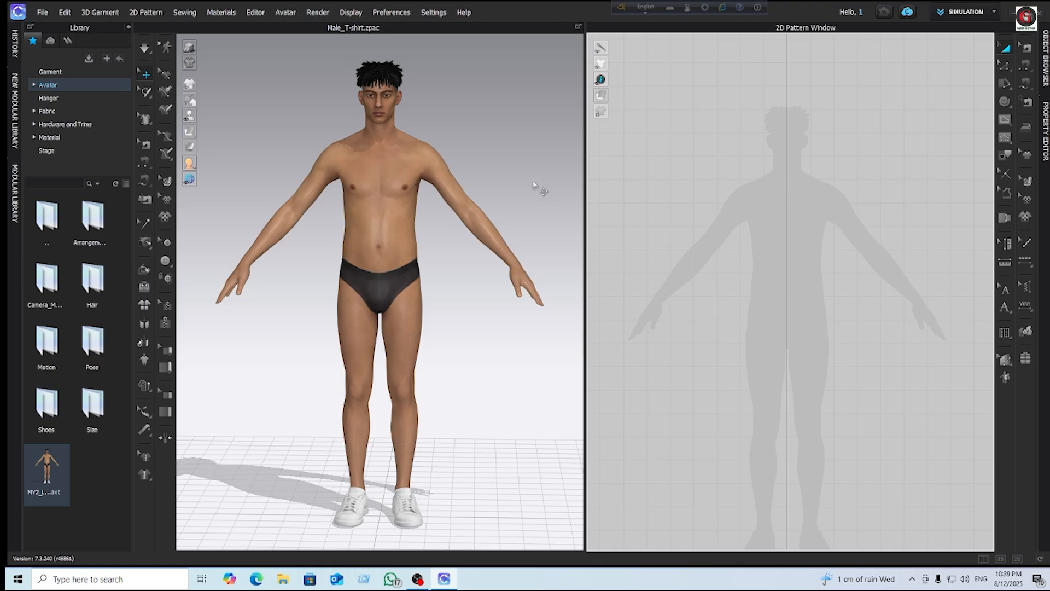
pyautogui.click(1008, 51)
pyautogui.click(1021, 72)
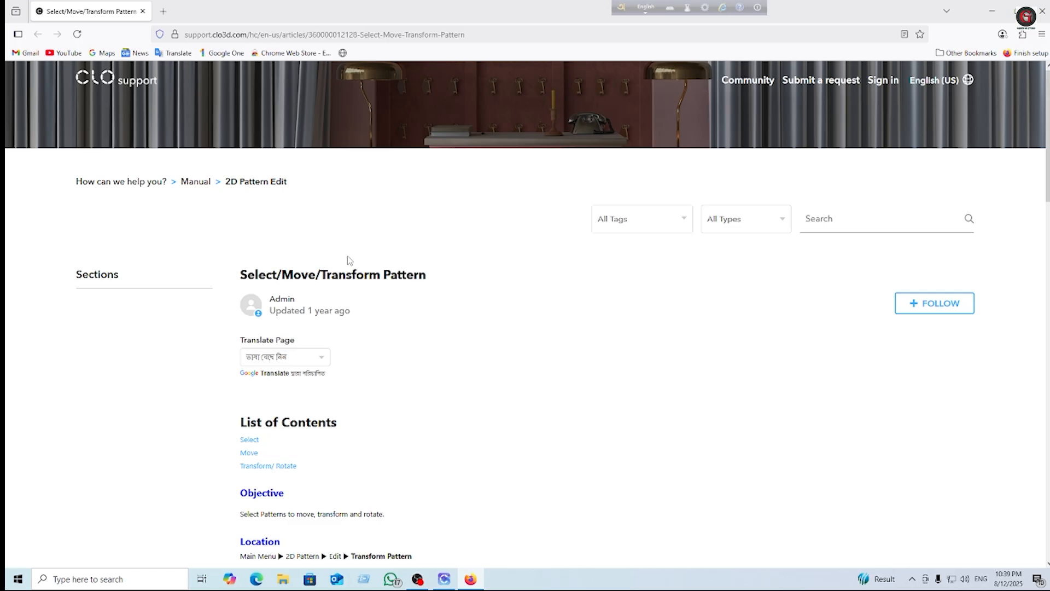
pyautogui.scroll(-9, 415, 243)
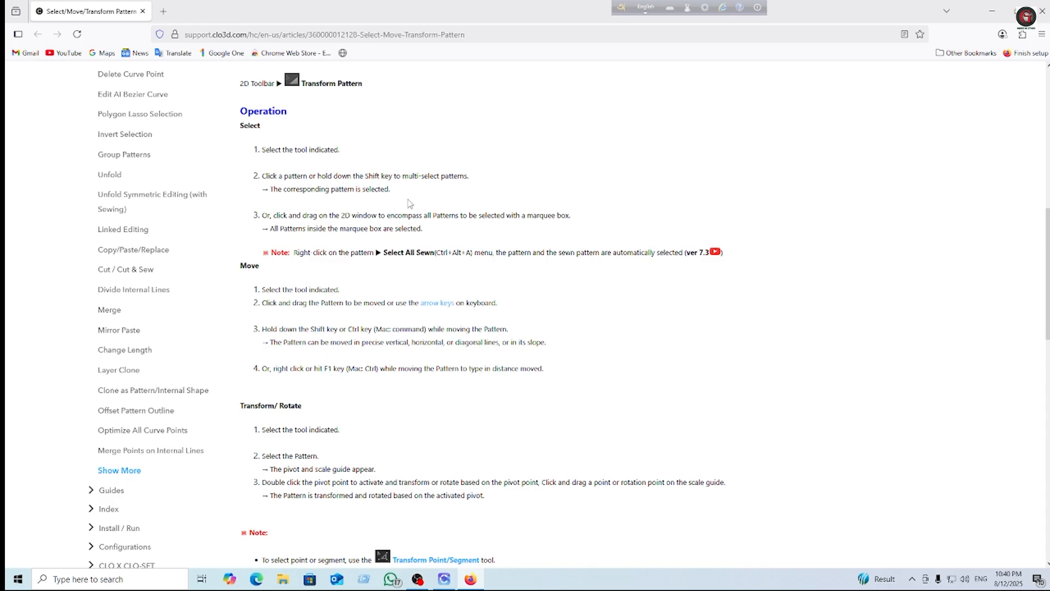
pyautogui.moveTo(390, 190); pyautogui.dragTo(264, 178)
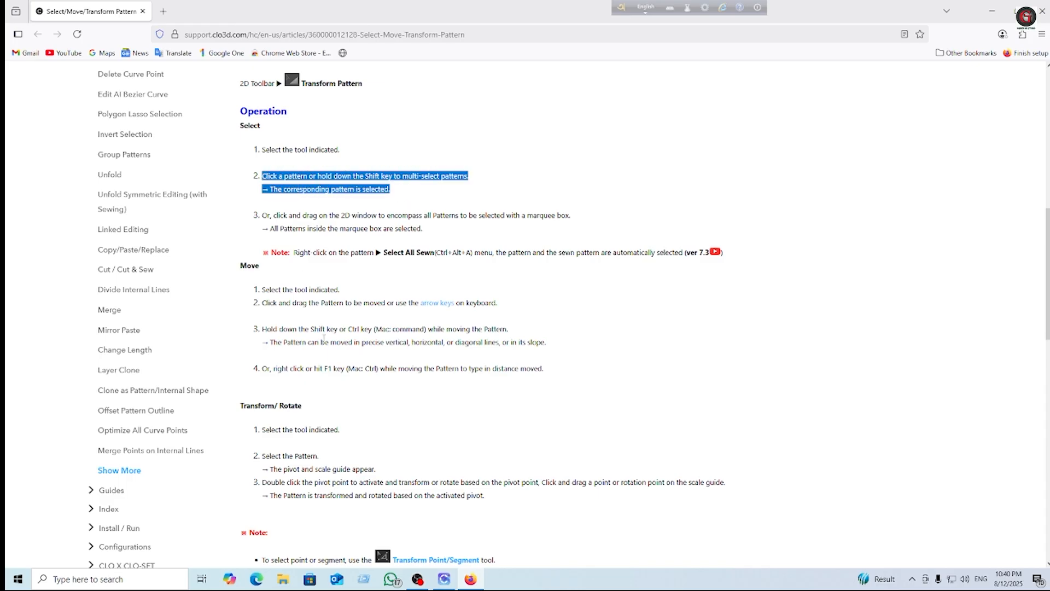
pyautogui.scroll(-6, 332, 353)
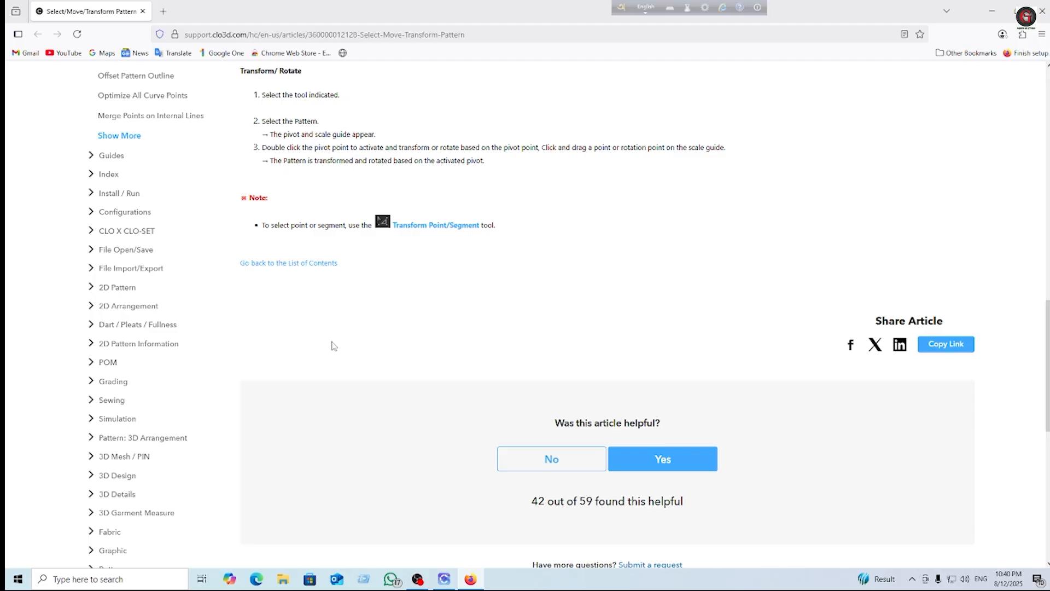
pyautogui.scroll(6, 334, 344)
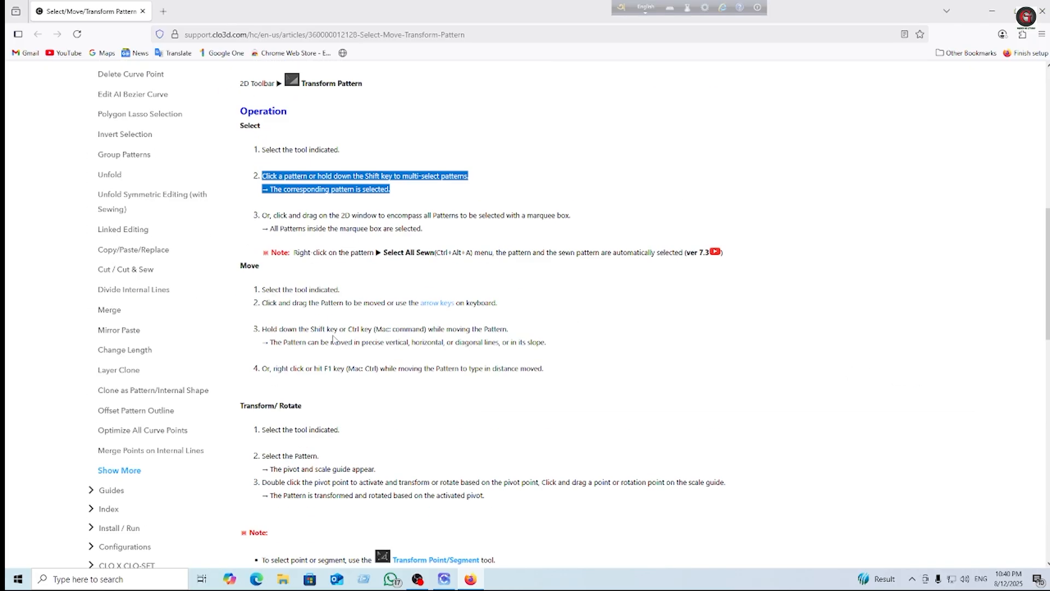
pyautogui.click(300, 165)
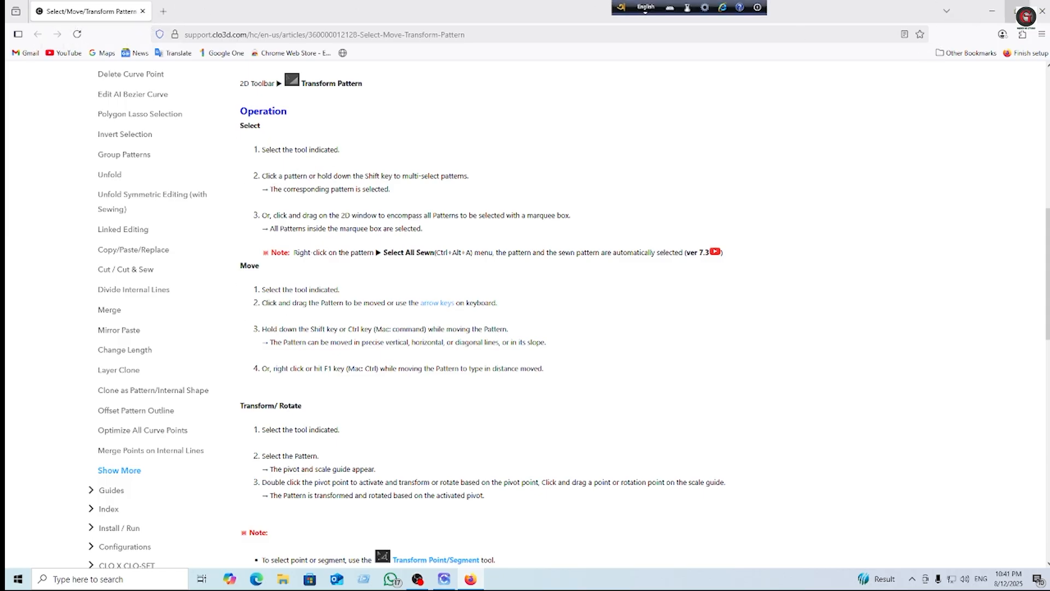
pyautogui.click(1042, 11)
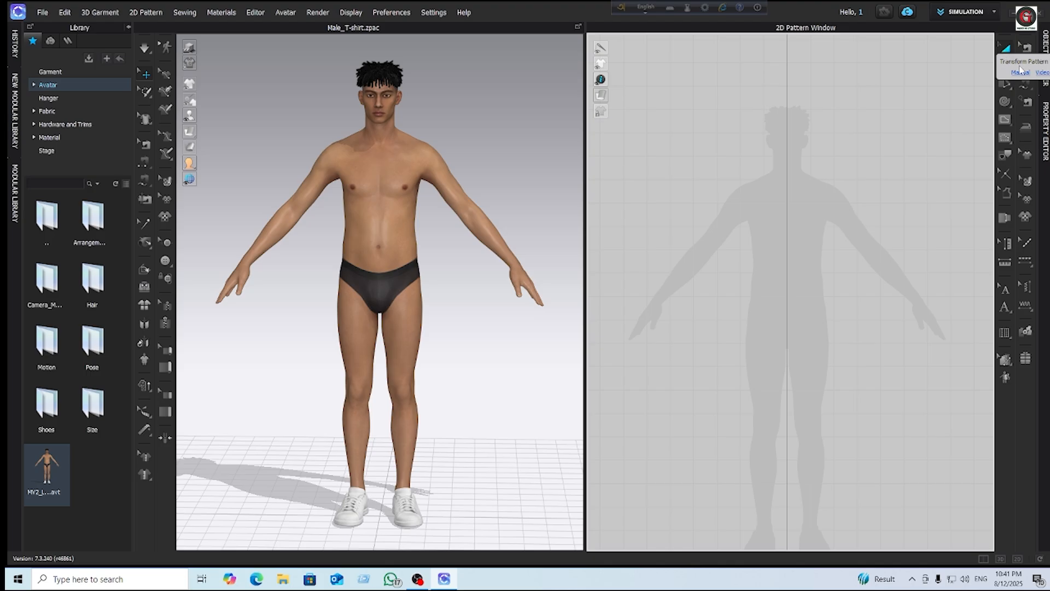
# Open the Transform Pattern tool's online video page and look through its select, move and scale sections
pyautogui.click(1039, 73)
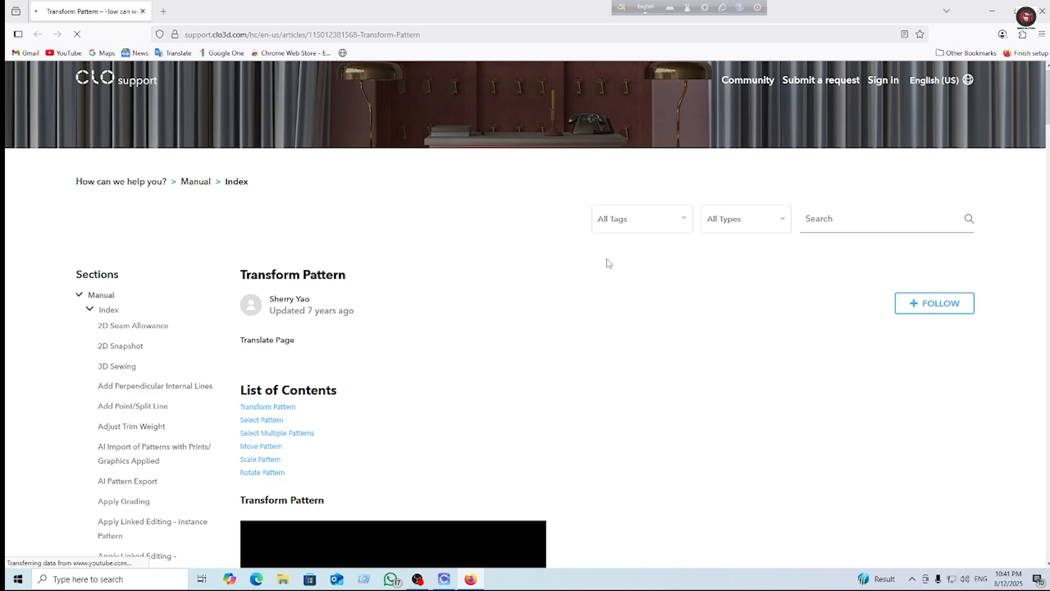
pyautogui.scroll(-5, 538, 246)
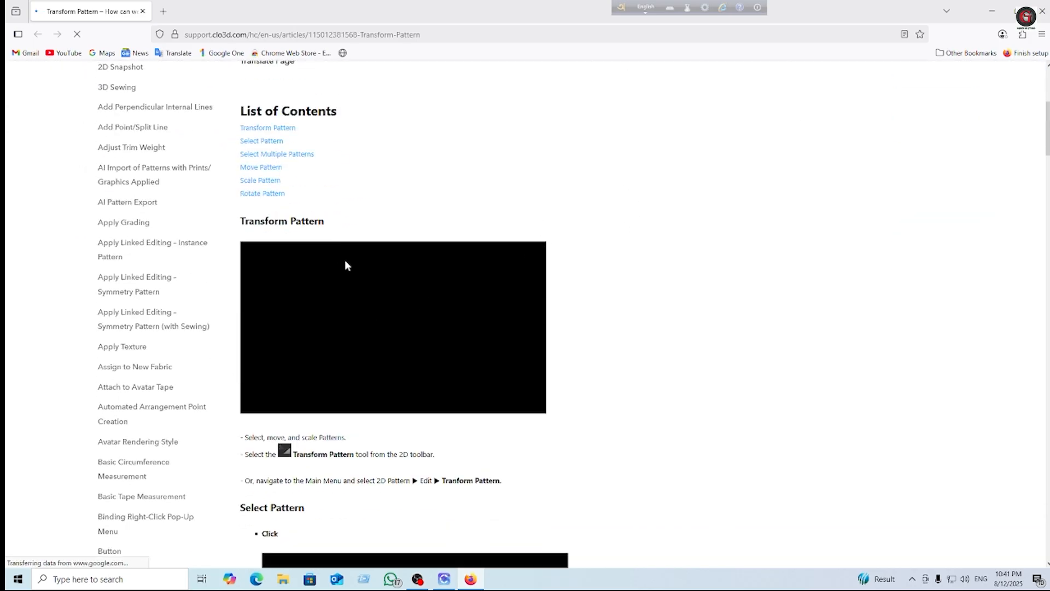
pyautogui.scroll(-8, 345, 266)
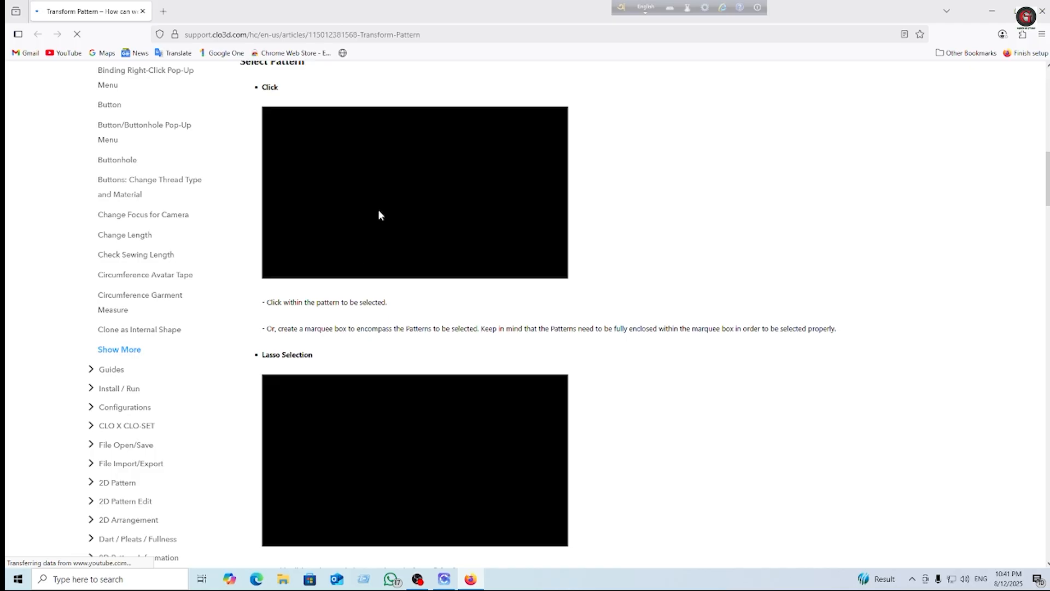
pyautogui.scroll(4, 399, 137)
pyautogui.scroll(-4, 400, 137)
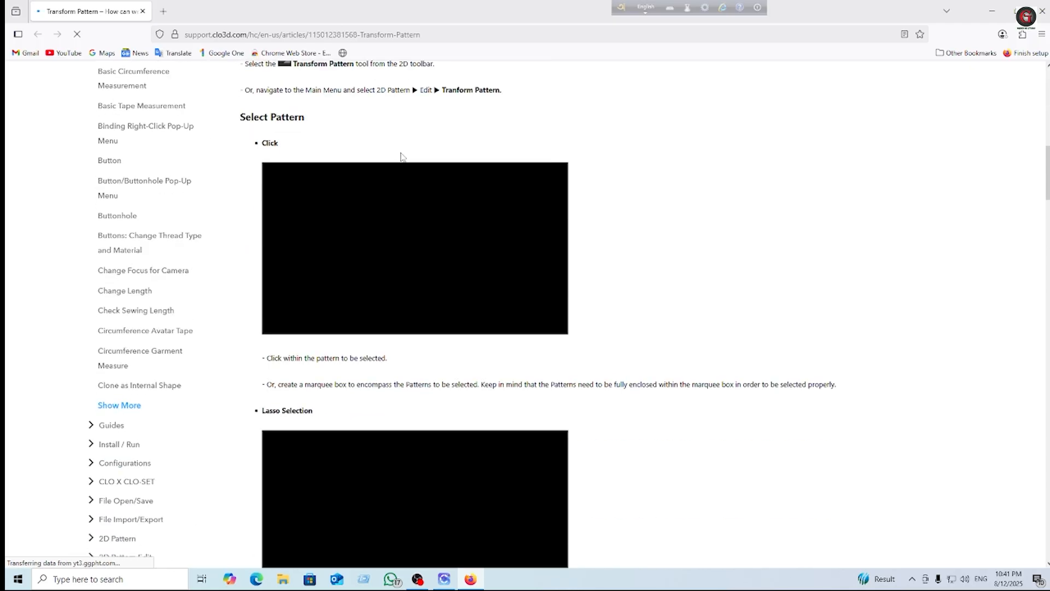
pyautogui.scroll(-13, 410, 268)
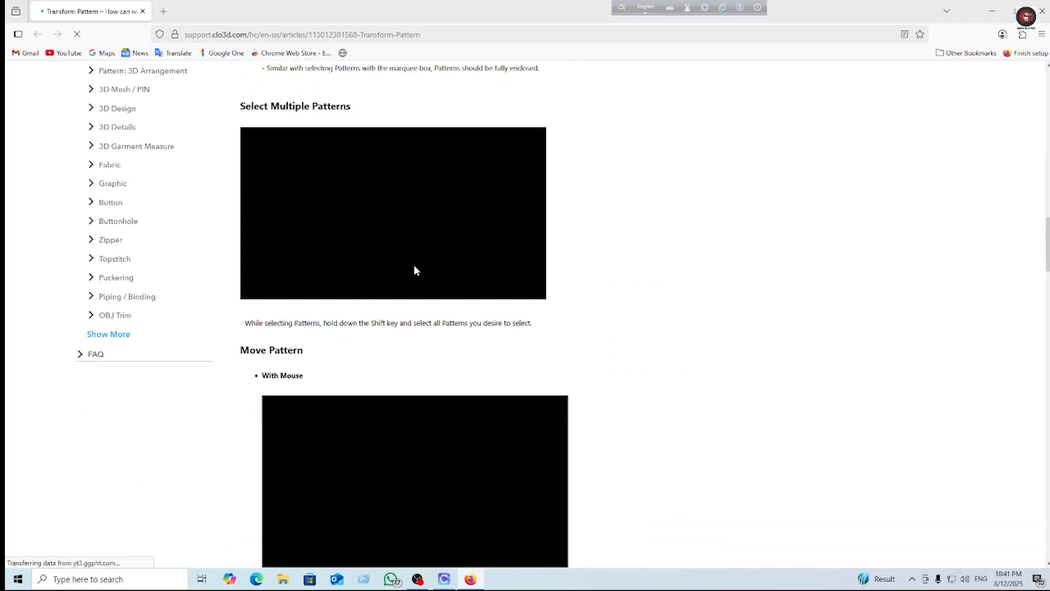
pyautogui.scroll(-5, 413, 267)
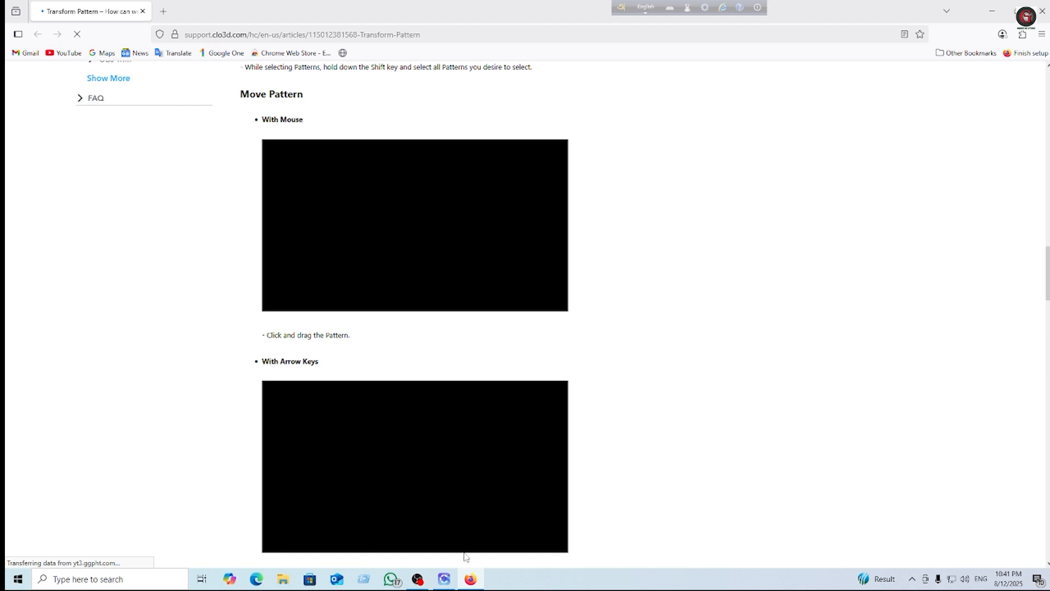
pyautogui.scroll(-5, 466, 506)
pyautogui.scroll(-5, 454, 490)
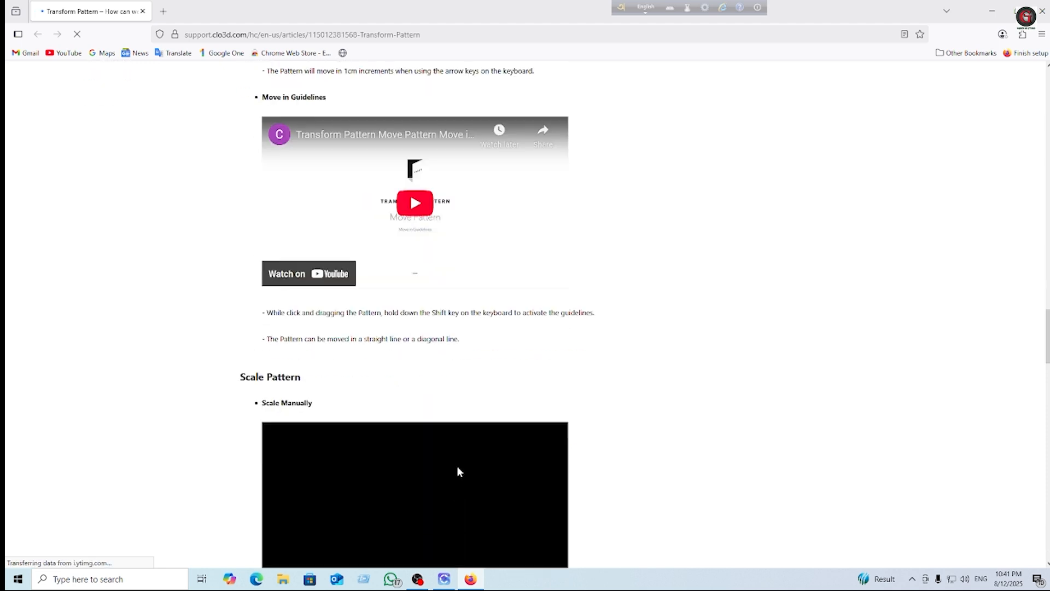
pyautogui.scroll(-1, 457, 465)
pyautogui.scroll(-4, 459, 472)
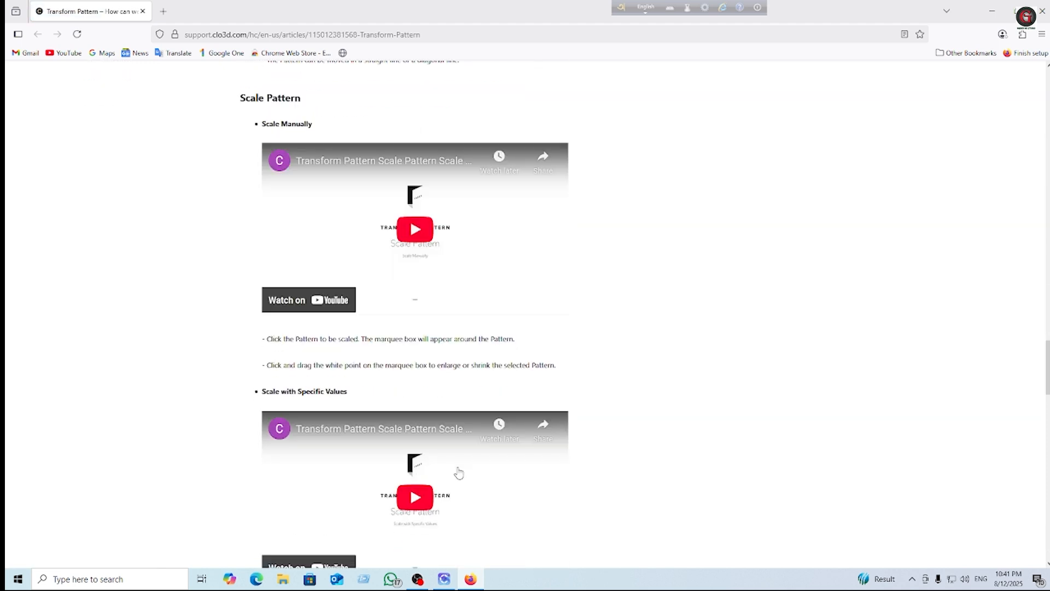
# Review the Transform Pattern page's move and selection sections back to the introductory video, and close the browser
pyautogui.scroll(3, 459, 470)
pyautogui.scroll(9, 458, 469)
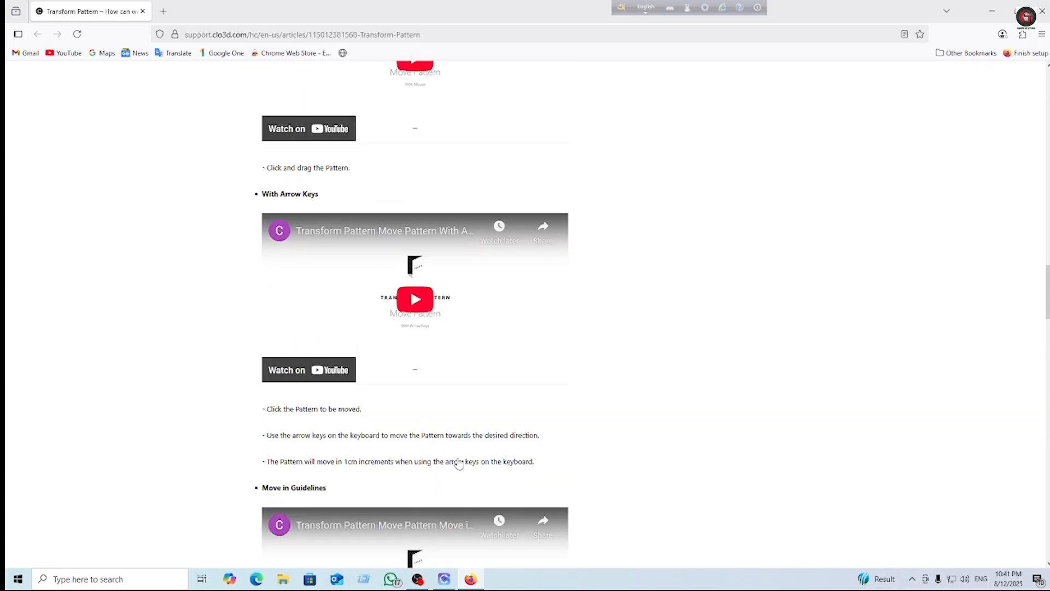
pyautogui.scroll(4, 425, 349)
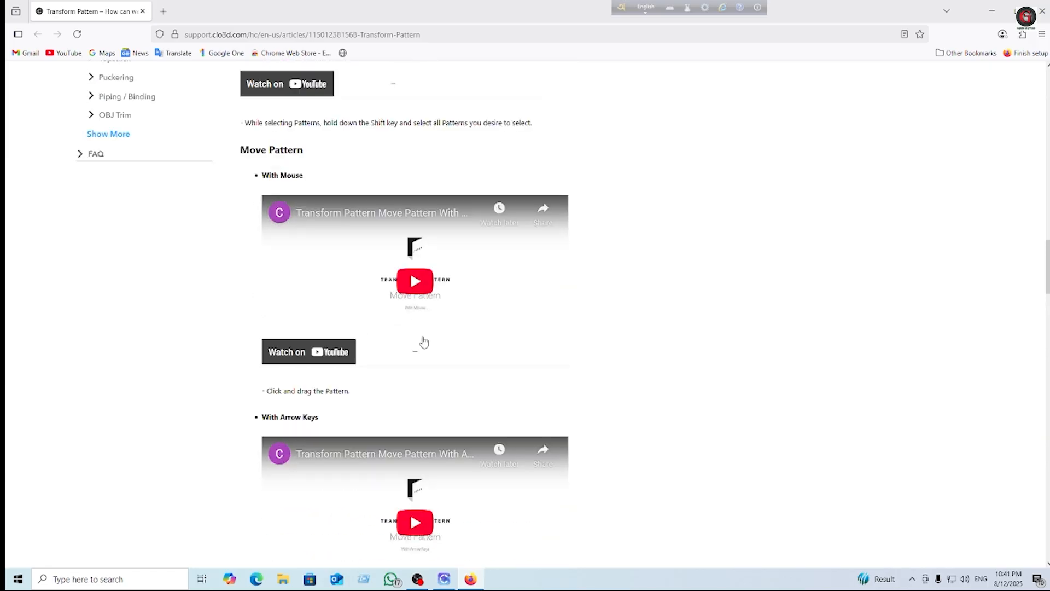
pyautogui.scroll(4, 422, 342)
pyautogui.scroll(10, 426, 273)
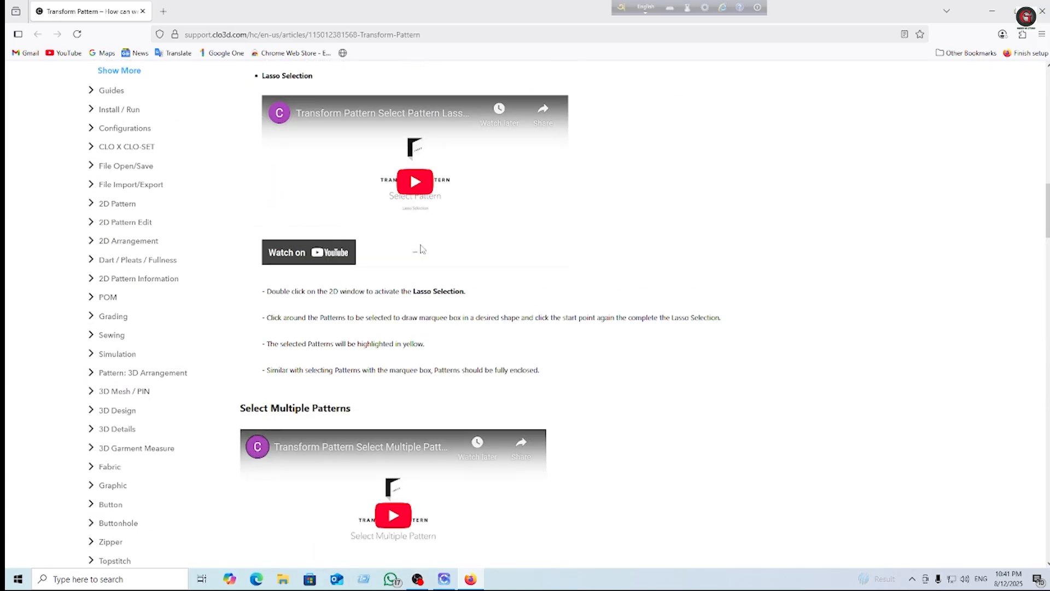
pyautogui.scroll(4, 422, 245)
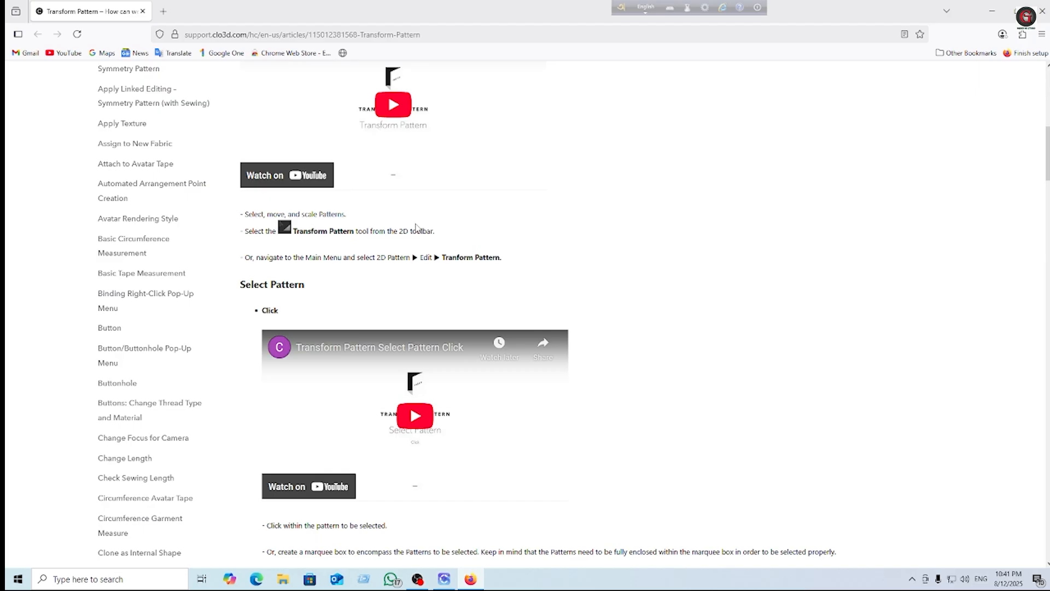
pyautogui.scroll(4, 413, 230)
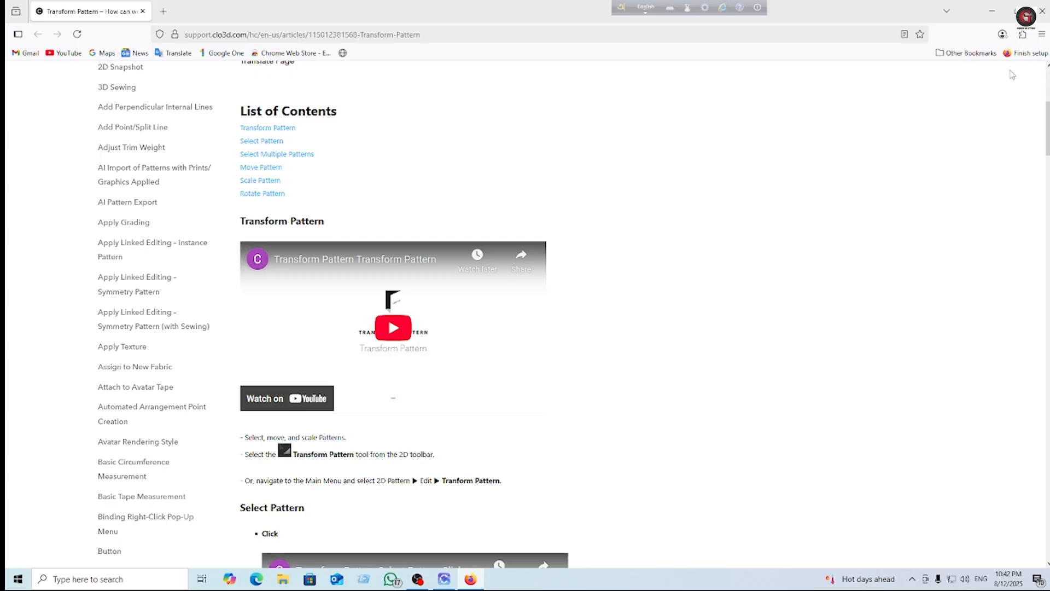
pyautogui.click(1042, 12)
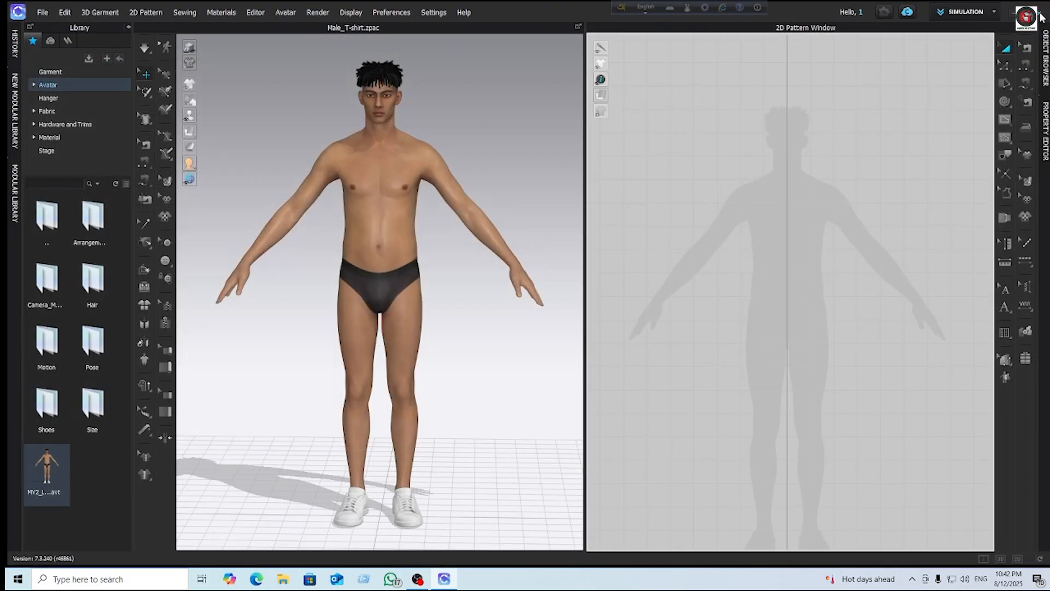
# Draw a large rectangular pattern piece over the avatar silhouette's torso in the 2D Pattern Window
pyautogui.click(1006, 48)
pyautogui.press('s')
pyautogui.moveTo(697, 102); pyautogui.dragTo(907, 387)
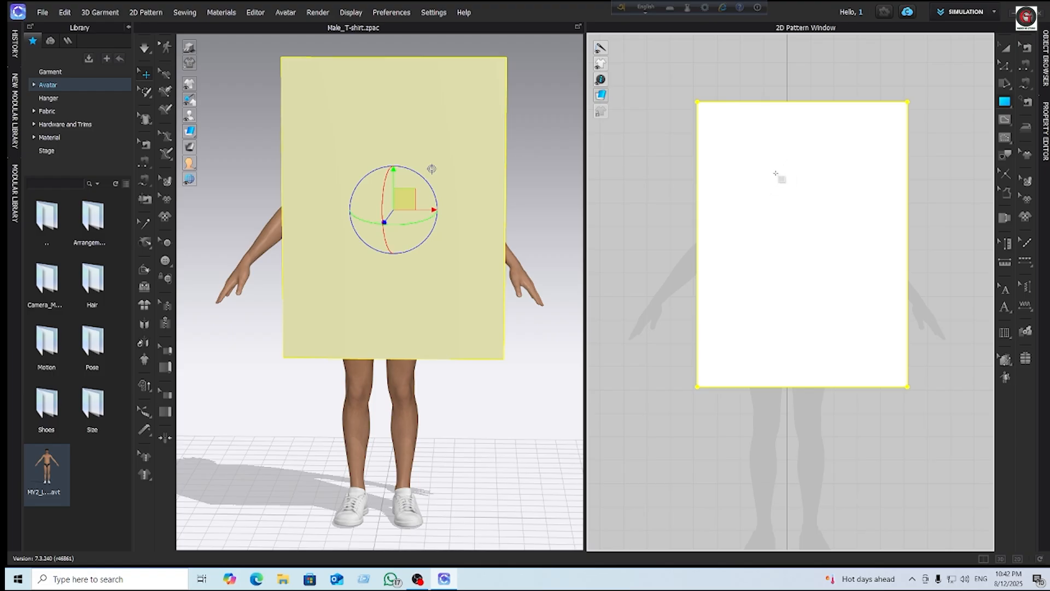
# Move the rectangle up and to the left of the silhouette's centre line with Transform Pattern
pyautogui.click(1007, 49)
pyautogui.moveTo(844, 126); pyautogui.dragTo(758, 207)
pyautogui.moveTo(698, 223); pyautogui.dragTo(746, 138)
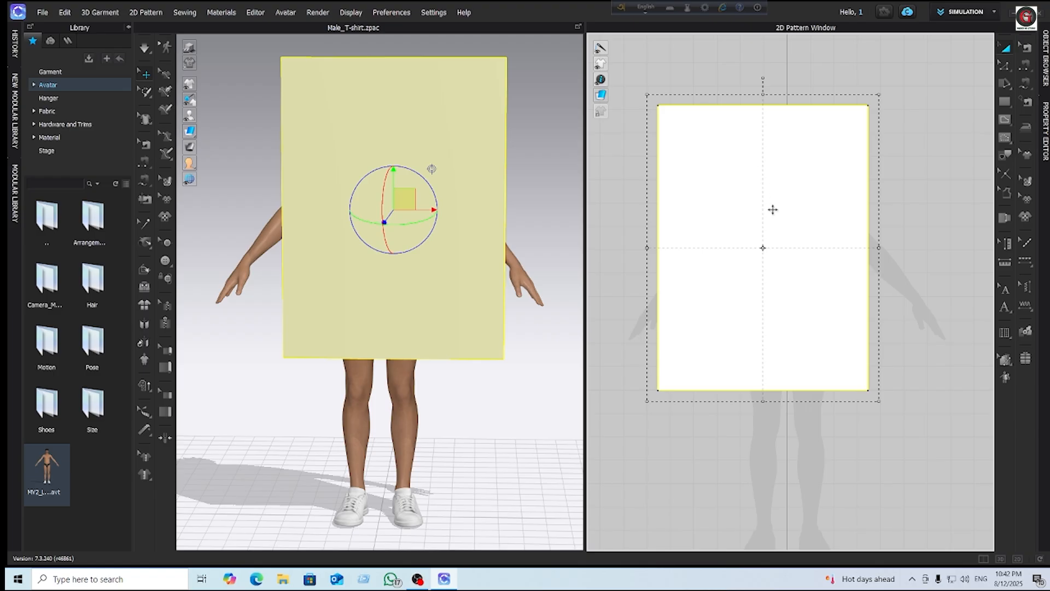
pyautogui.moveTo(724, 188)
pyautogui.mouseDown()
pyautogui.moveTo(748, 192)
pyautogui.moveTo(773, 221)
pyautogui.moveTo(764, 248)
pyautogui.moveTo(837, 339)
pyautogui.moveTo(740, 185)
pyautogui.moveTo(826, 227)
pyautogui.moveTo(841, 187)
pyautogui.moveTo(729, 192)
pyautogui.moveTo(818, 178)
pyautogui.moveTo(794, 197)
pyautogui.moveTo(729, 166)
pyautogui.moveTo(723, 278)
pyautogui.moveTo(774, 361)
pyautogui.moveTo(850, 338)
pyautogui.moveTo(713, 262)
pyautogui.moveTo(715, 185)
pyautogui.moveTo(730, 173)
pyautogui.mouseUp()
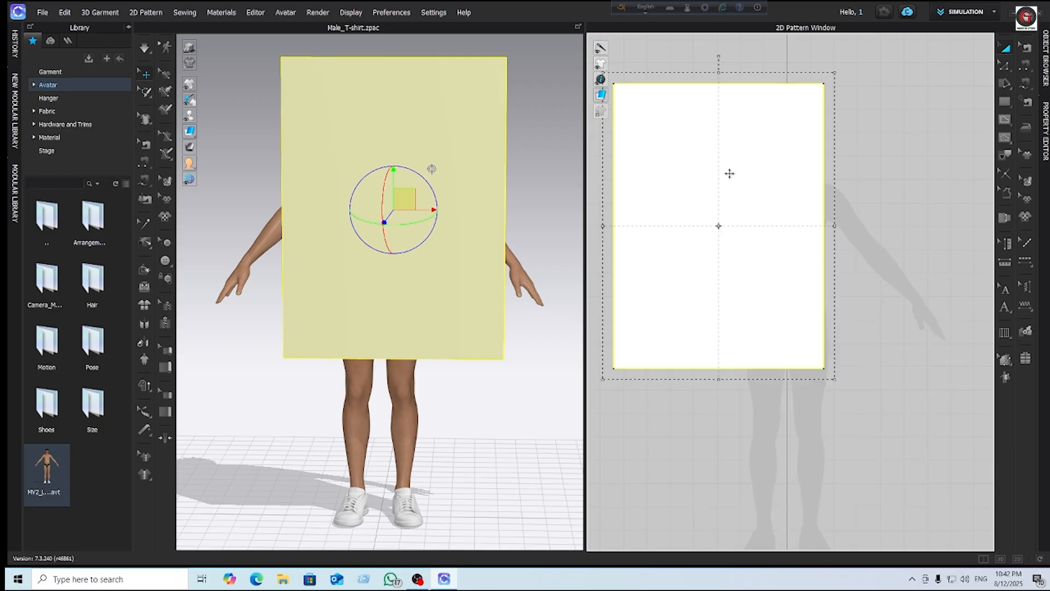
# Lower the rectangle below the avatar's shoulders in 3D, and shift it down and right over the 2D silhouette
pyautogui.moveTo(430, 117); pyautogui.dragTo(435, 243)
pyautogui.moveTo(700, 122); pyautogui.dragTo(799, 187)
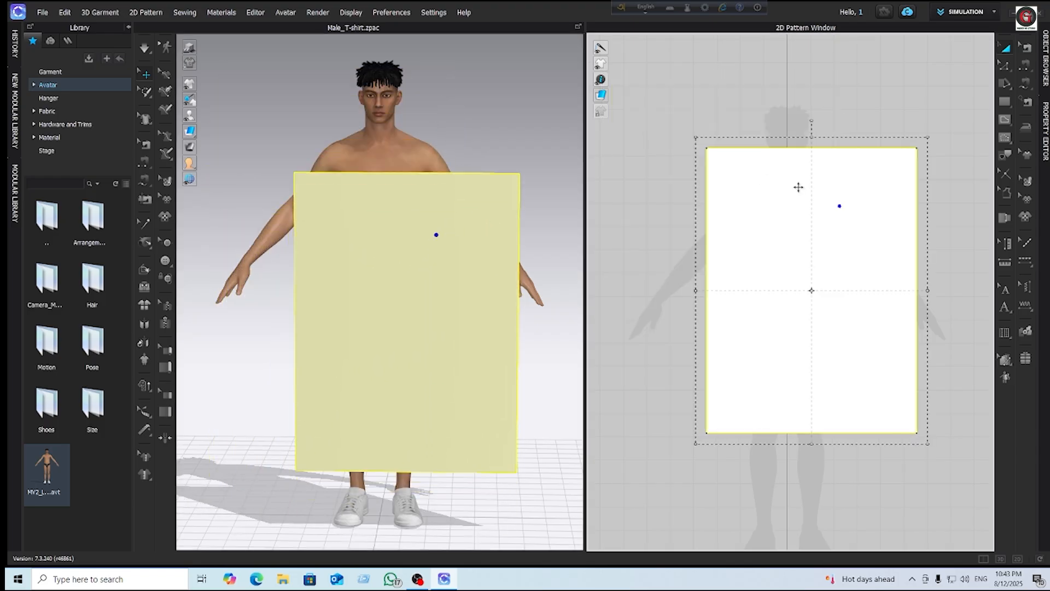
pyautogui.click(894, 98)
pyautogui.click(860, 170)
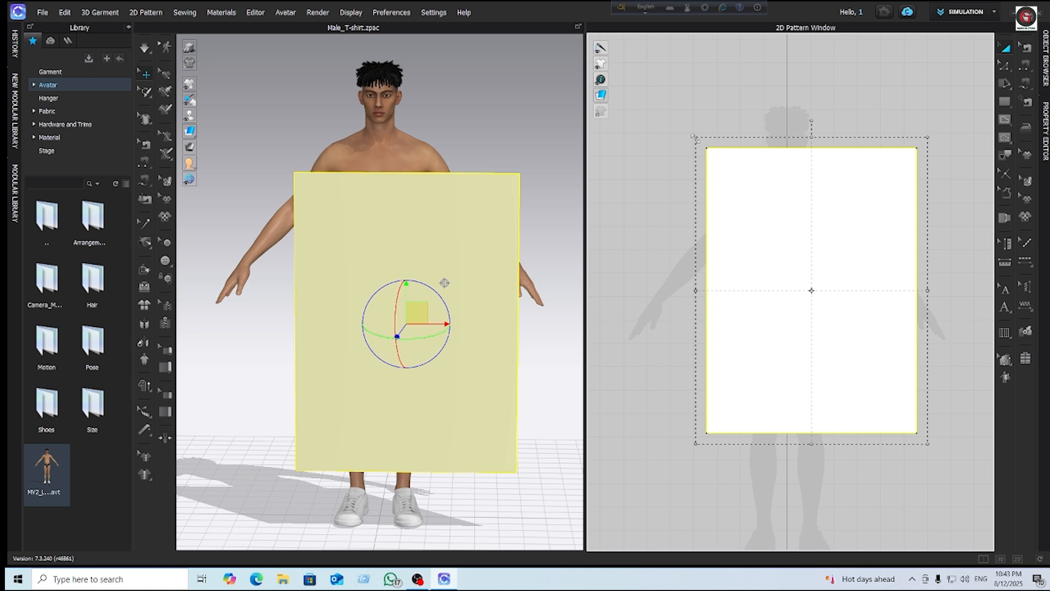
# Scale the rectangle down from its upper-left corner, lengthen it downward, widen it leftward, enlarge it slightly from that corner, and deselect it
pyautogui.moveTo(696, 138); pyautogui.dragTo(795, 293)
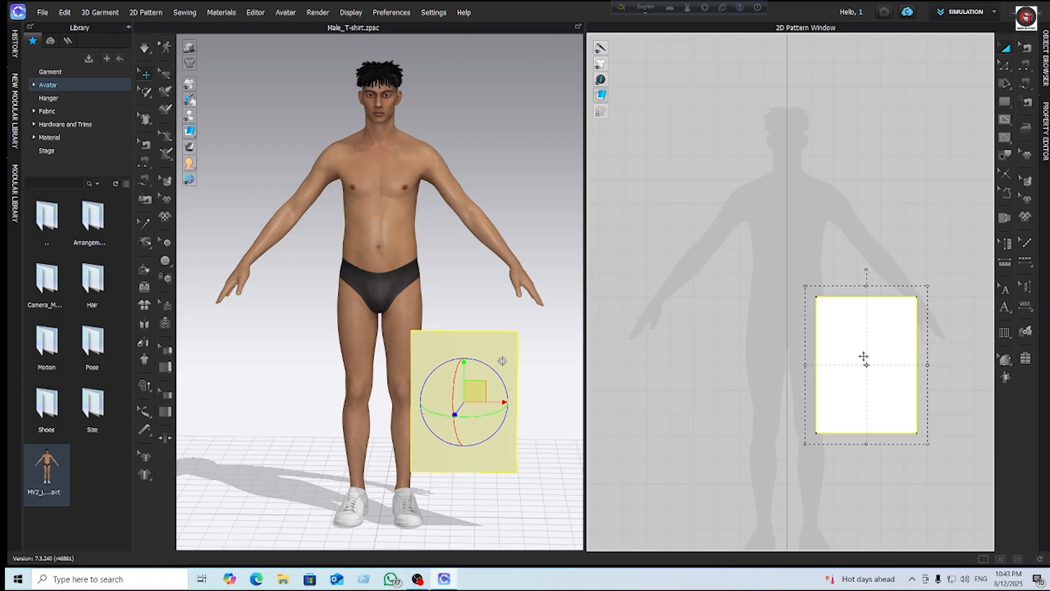
pyautogui.moveTo(866, 443); pyautogui.dragTo(874, 495)
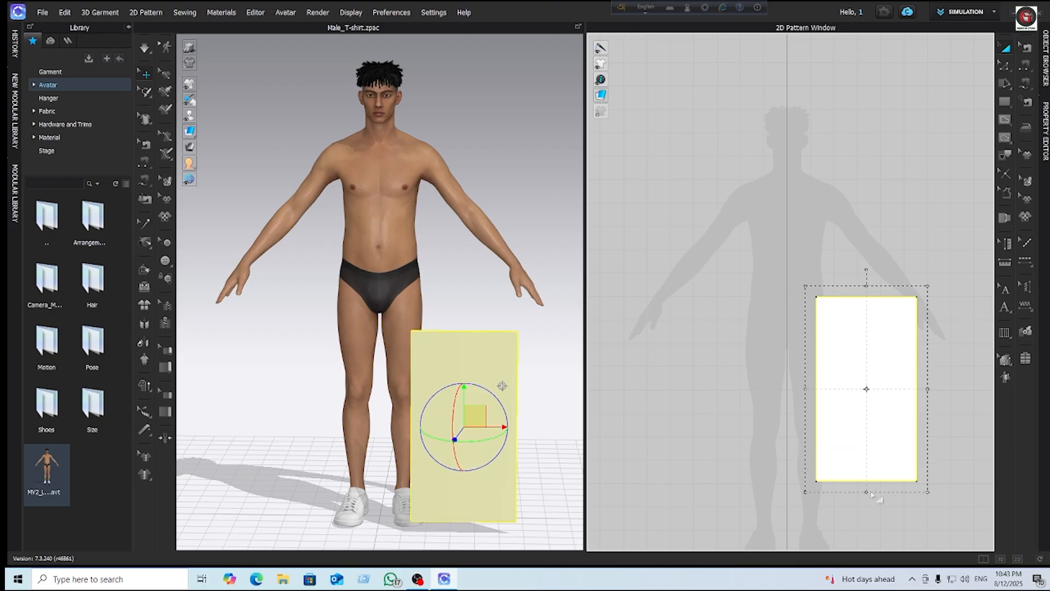
pyautogui.moveTo(808, 389); pyautogui.dragTo(768, 411)
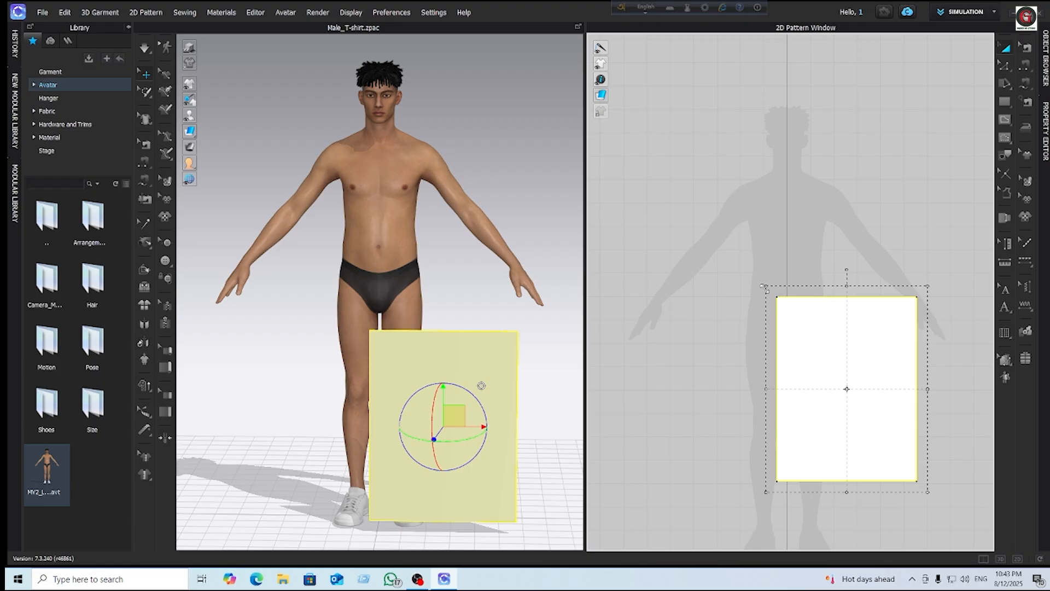
pyautogui.moveTo(765, 289); pyautogui.dragTo(735, 283)
pyautogui.click(904, 228)
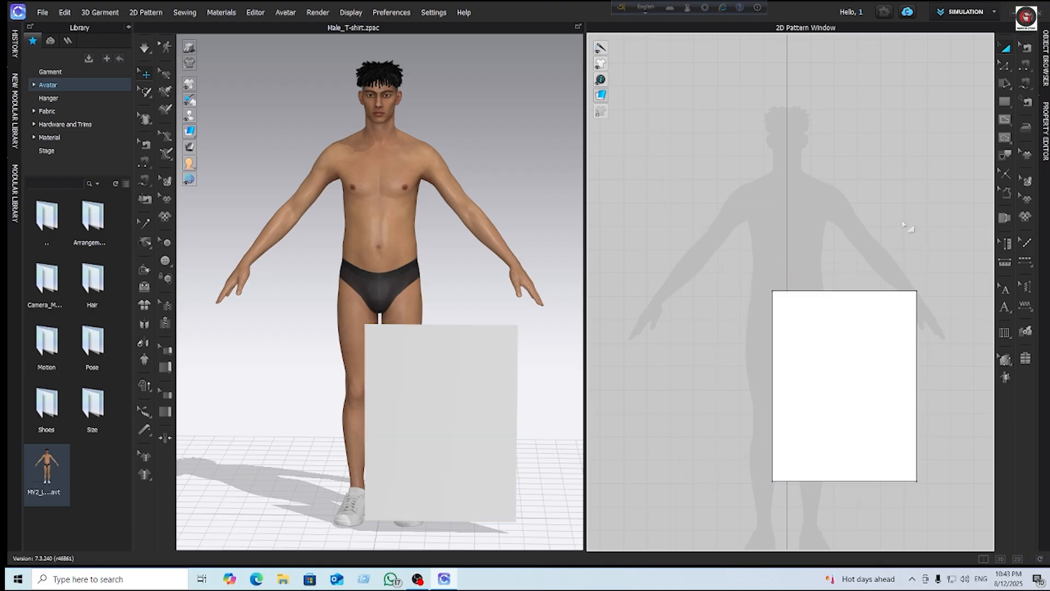
# Try the rectangle's rotation handle, move the piece up and left over the silhouette's chest, and deselect it
pyautogui.click(836, 343)
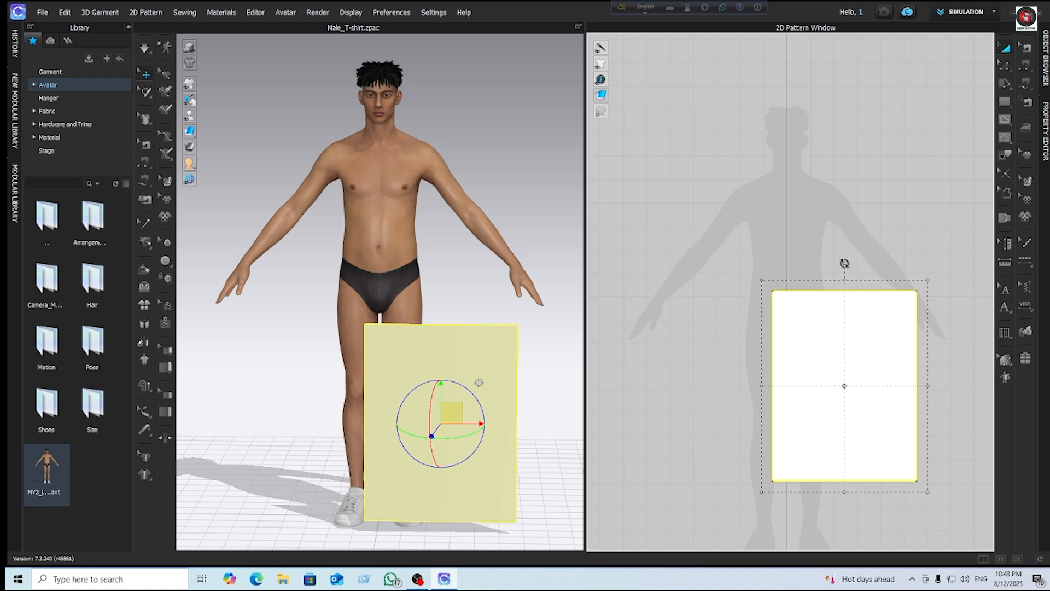
pyautogui.moveTo(844, 264); pyautogui.dragTo(844, 297)
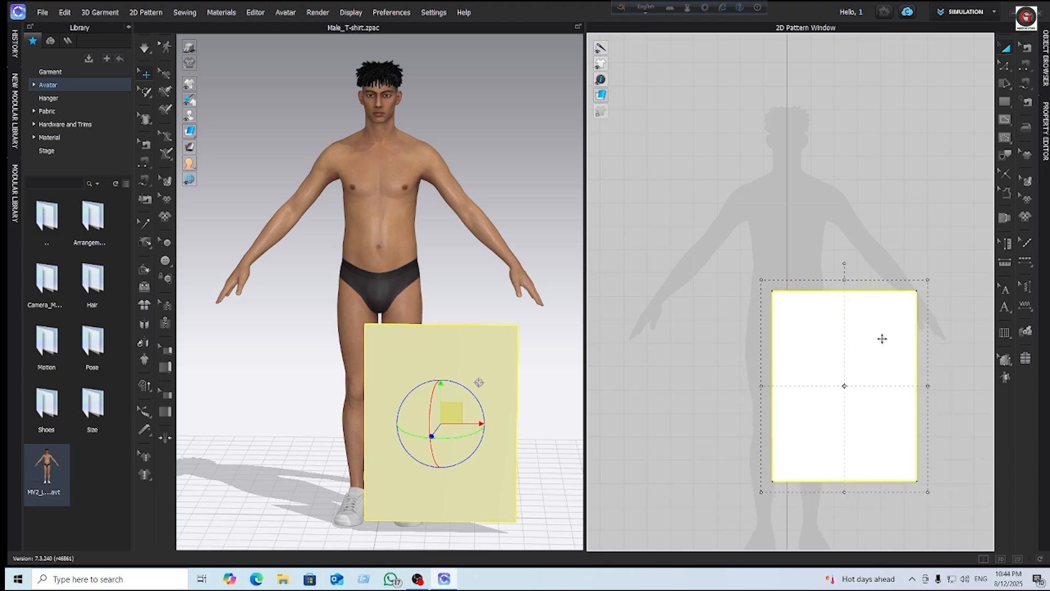
pyautogui.moveTo(824, 362); pyautogui.dragTo(713, 263)
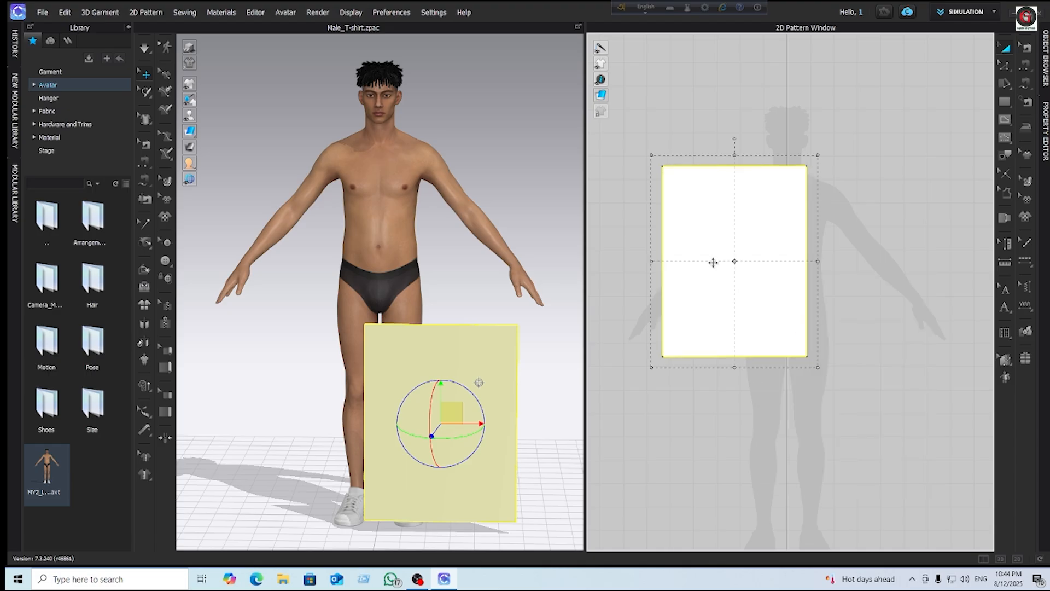
pyautogui.click(864, 115)
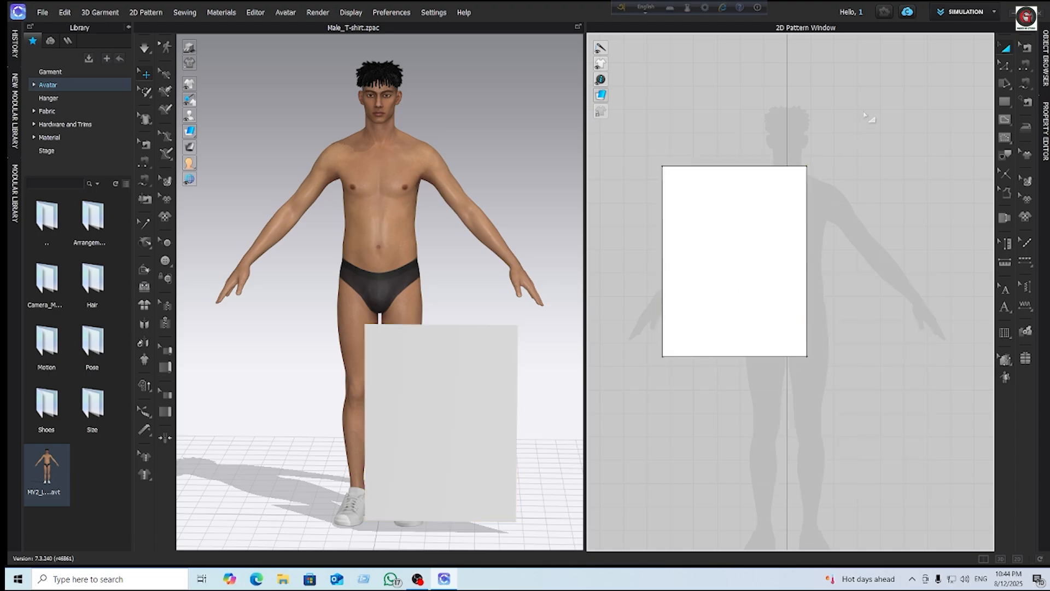
# Resize the rectangle from its corner and side handles into a nearly square piece, and place it to the left of the silhouette's head
pyautogui.moveTo(736, 220); pyautogui.dragTo(777, 165)
pyautogui.moveTo(669, 128)
pyautogui.mouseDown()
pyautogui.moveTo(748, 195)
pyautogui.moveTo(767, 229)
pyautogui.moveTo(658, 136)
pyautogui.moveTo(674, 138)
pyautogui.mouseUp()
pyautogui.moveTo(672, 240)
pyautogui.mouseDown()
pyautogui.moveTo(647, 239)
pyautogui.moveTo(666, 239)
pyautogui.moveTo(666, 256)
pyautogui.mouseUp()
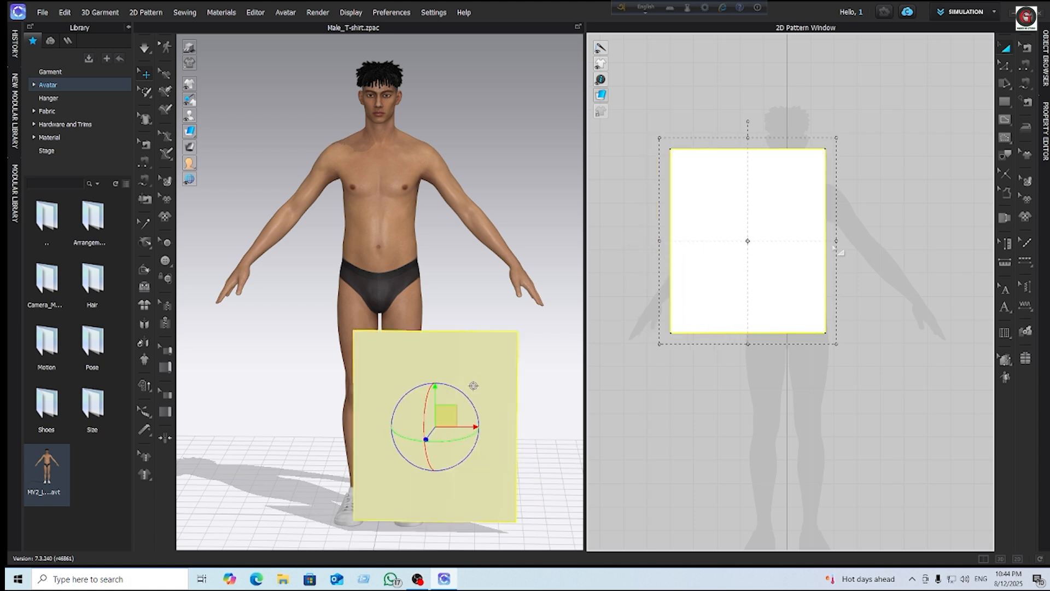
pyautogui.moveTo(834, 241)
pyautogui.mouseDown()
pyautogui.moveTo(899, 240)
pyautogui.moveTo(818, 241)
pyautogui.mouseUp()
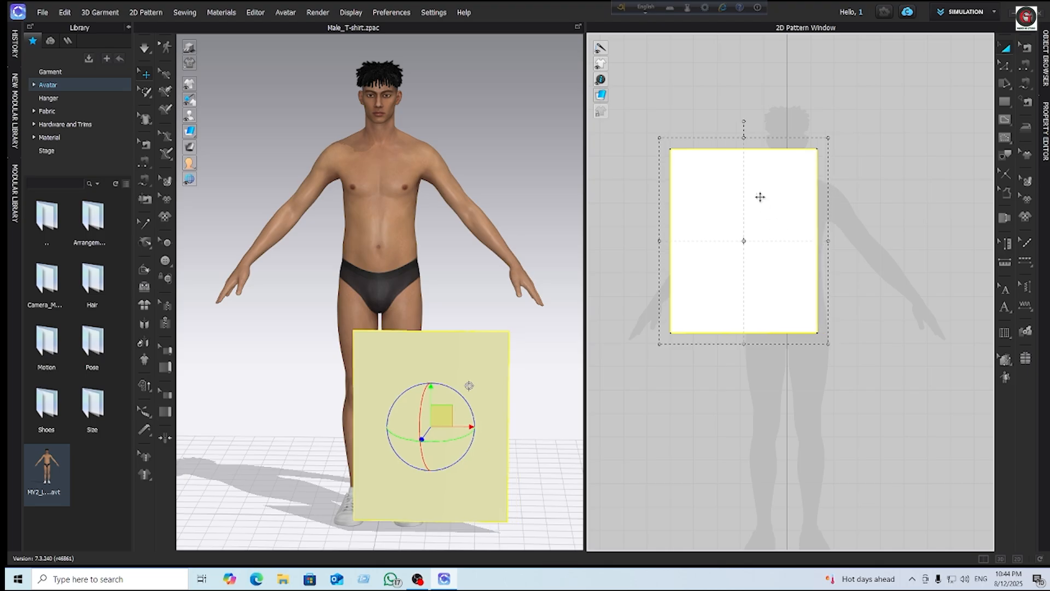
pyautogui.moveTo(743, 138); pyautogui.dragTo(743, 184)
pyautogui.moveTo(745, 346)
pyautogui.mouseDown()
pyautogui.moveTo(745, 449)
pyautogui.moveTo(745, 348)
pyautogui.mouseUp()
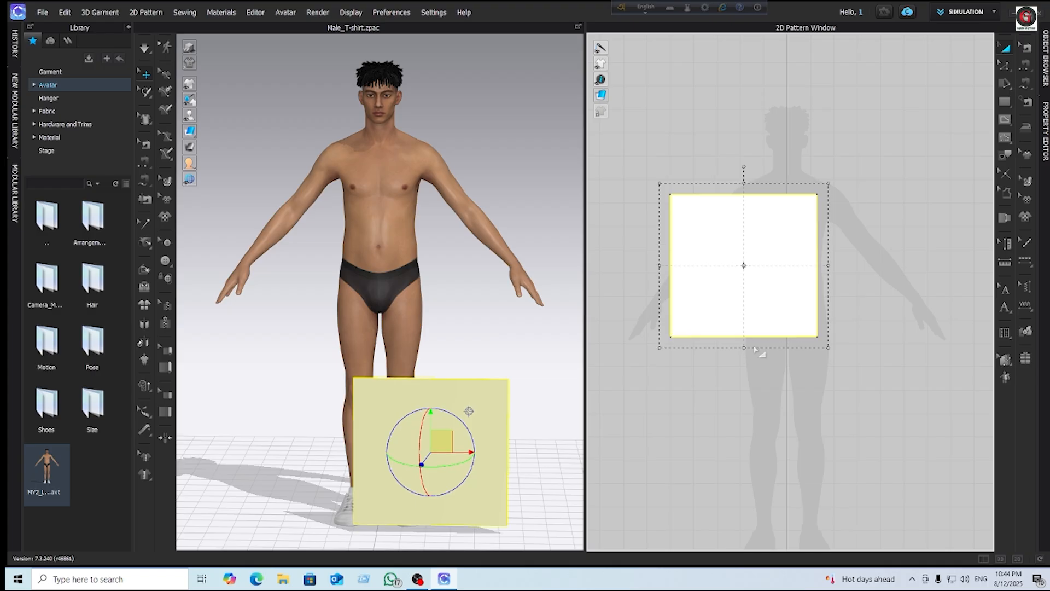
pyautogui.moveTo(747, 253); pyautogui.dragTo(852, 340)
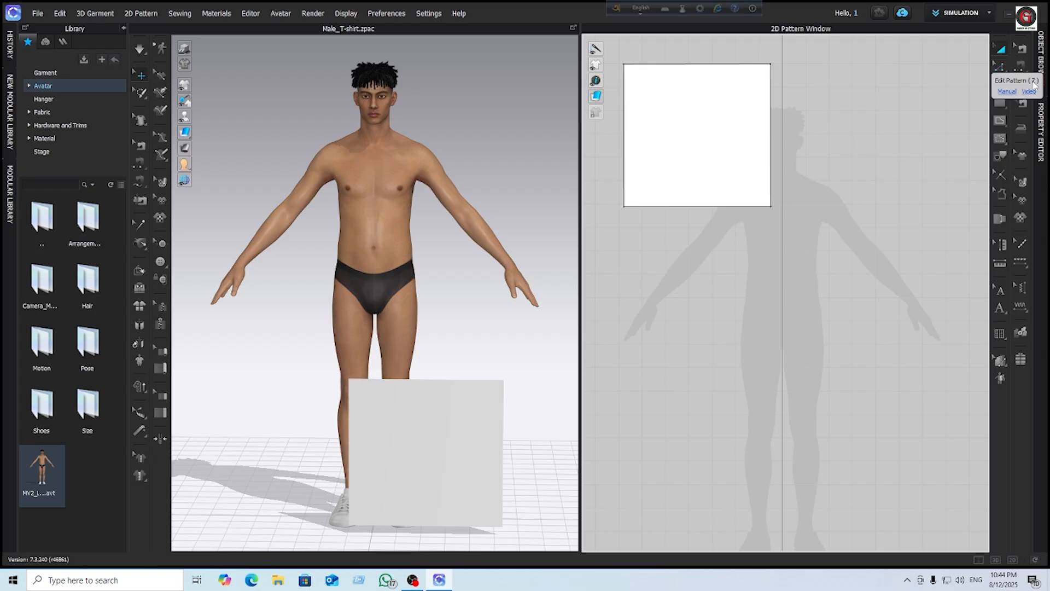
# Move the piece's top edge up and to the right with Edit Pattern, slanting the shape into a parallelogram
pyautogui.click(1000, 67)
pyautogui.click(999, 50)
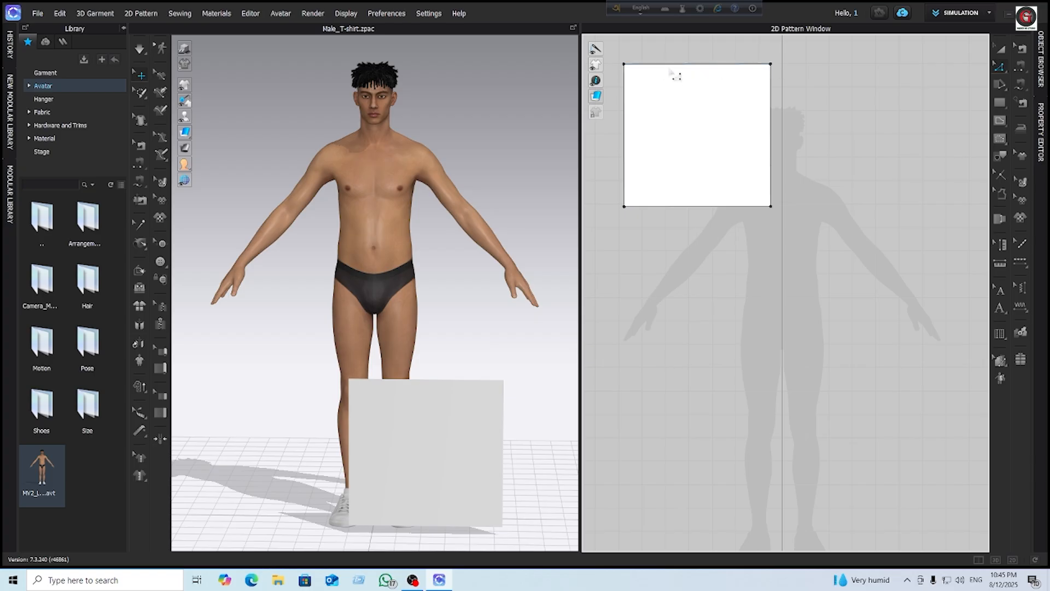
pyautogui.scroll(4, 679, 55)
pyautogui.scroll(3, 675, 49)
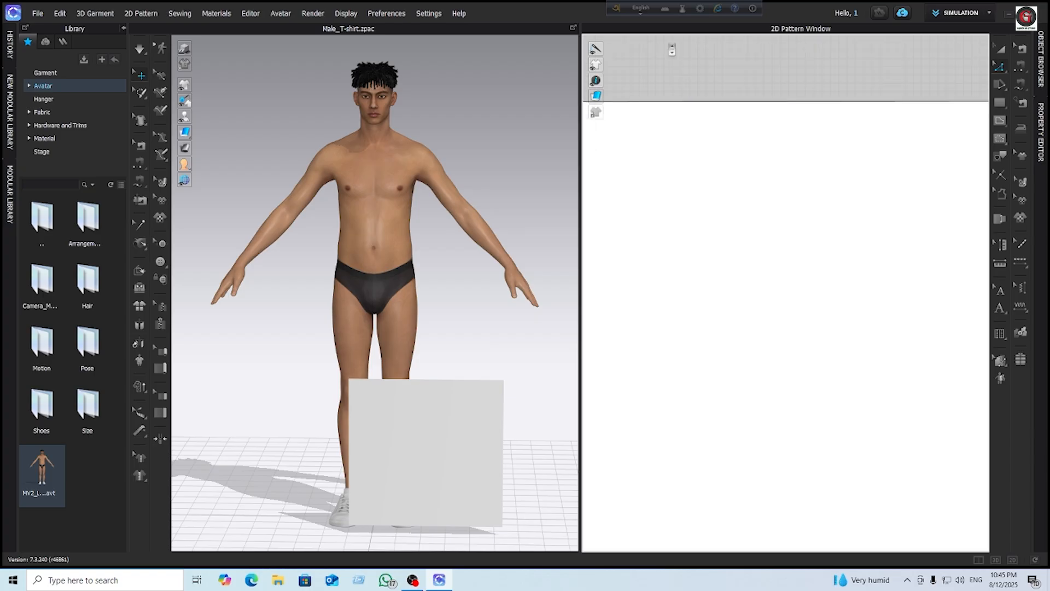
pyautogui.click(724, 101)
pyautogui.scroll(-1, 737, 147)
pyautogui.scroll(-3, 737, 148)
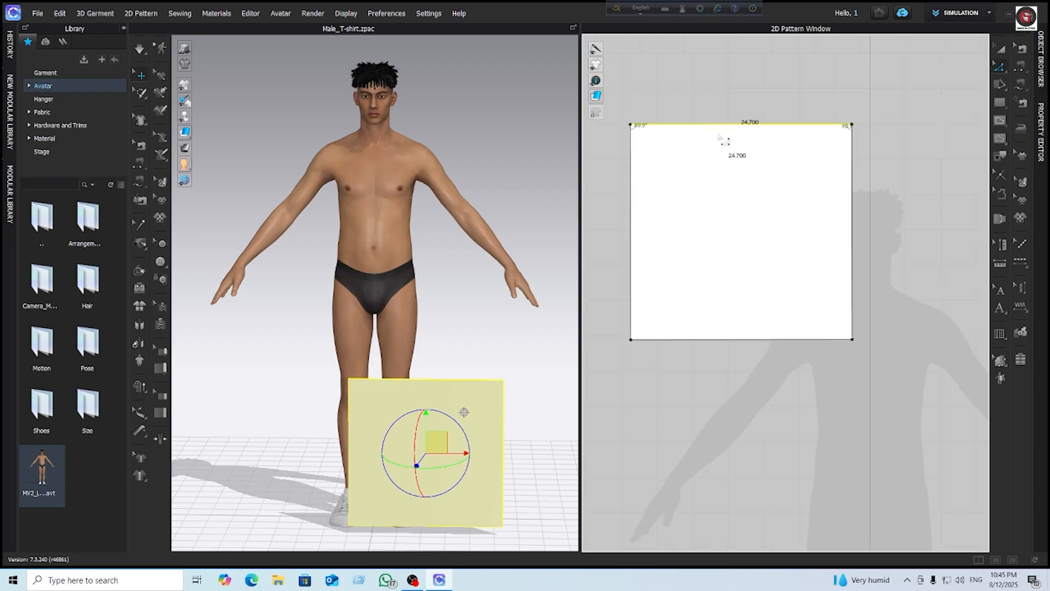
pyautogui.moveTo(731, 132); pyautogui.dragTo(785, 74)
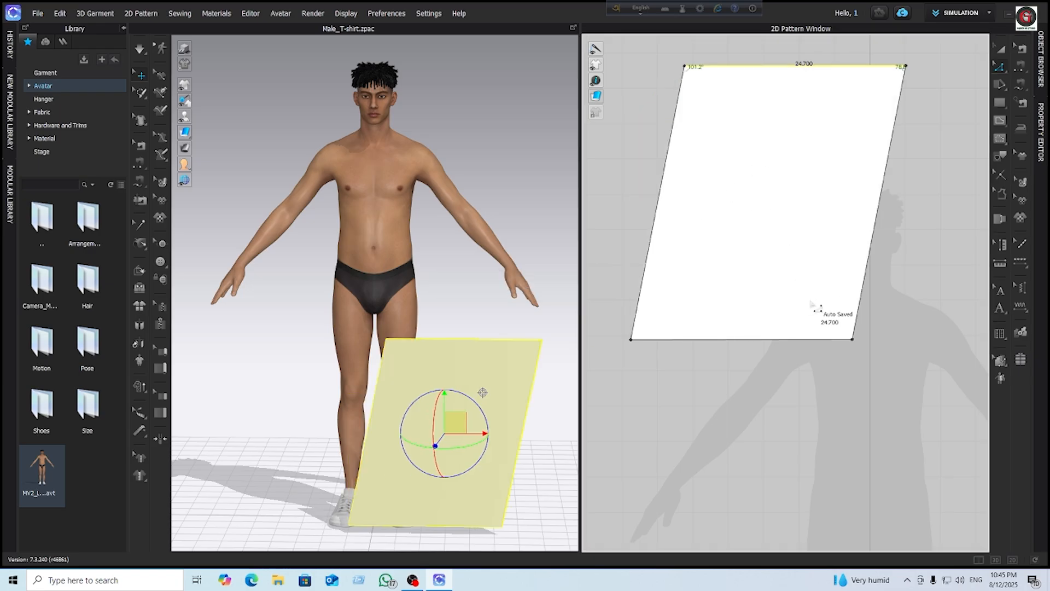
# Shift the piece's top edge down and leftward, its right edge outward, and its left edge slightly downward with Edit Pattern, and deselect it
pyautogui.moveTo(808, 73); pyautogui.dragTo(735, 106)
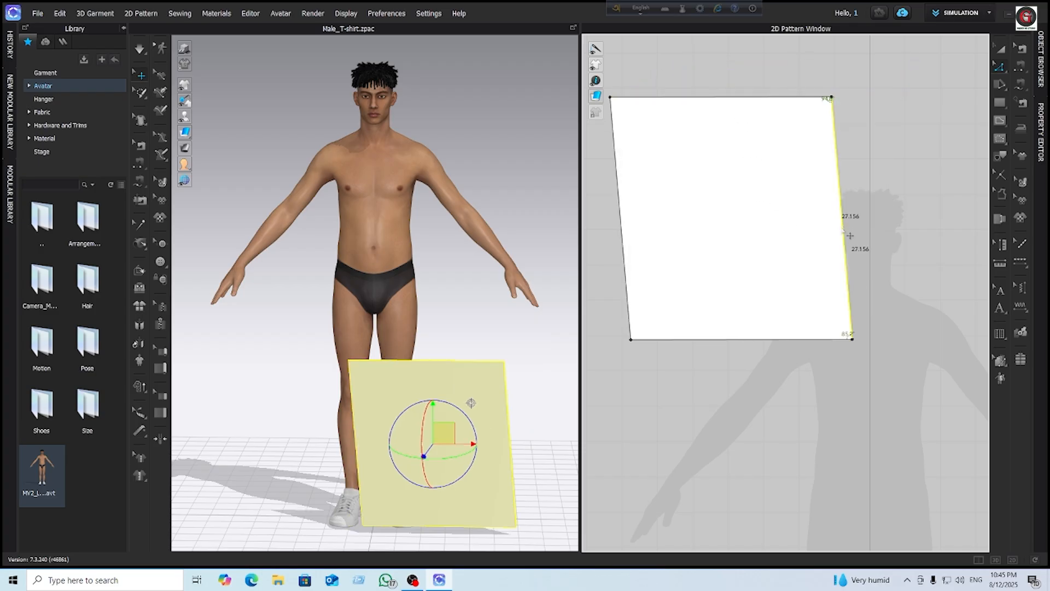
pyautogui.moveTo(852, 237); pyautogui.dragTo(893, 241)
pyautogui.moveTo(631, 249); pyautogui.dragTo(623, 284)
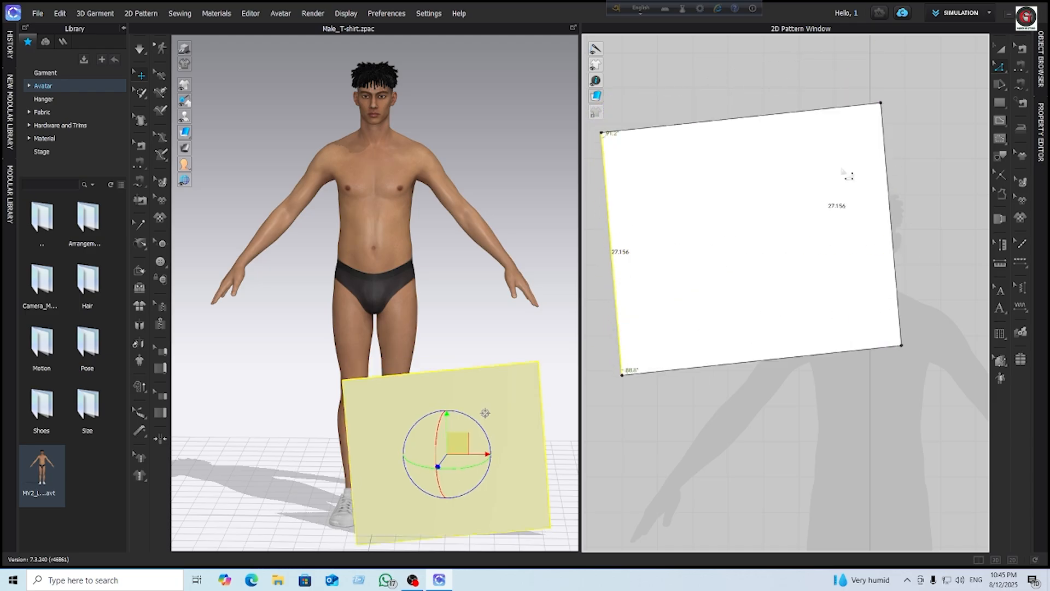
pyautogui.click(908, 124)
# Reshape the piece into an irregular quadrilateral by moving its upper-right, upper-left and lower-left corner points individually
pyautogui.click(882, 104)
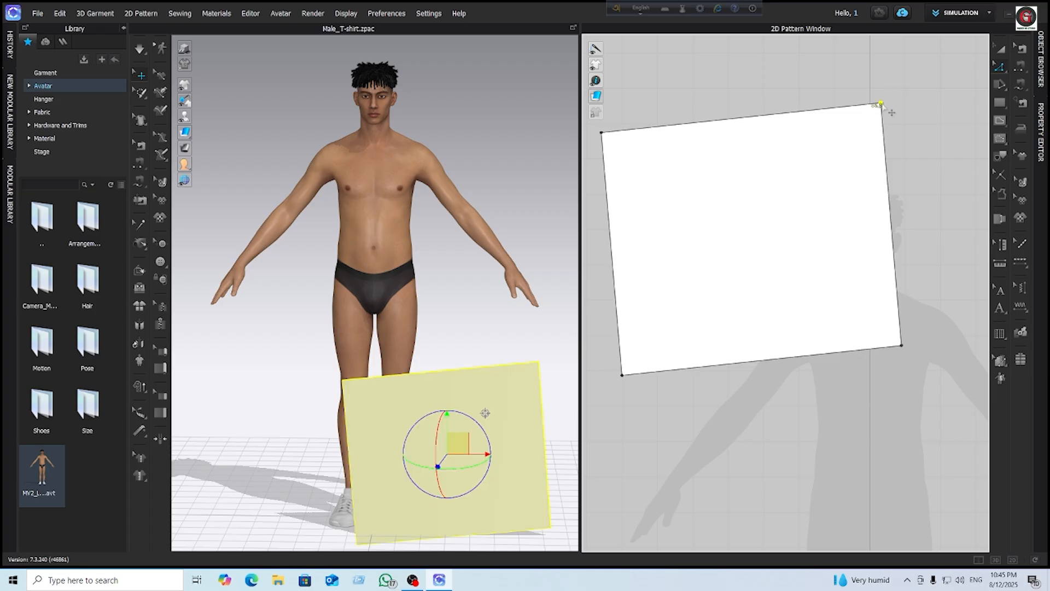
pyautogui.moveTo(880, 104); pyautogui.dragTo(677, 310)
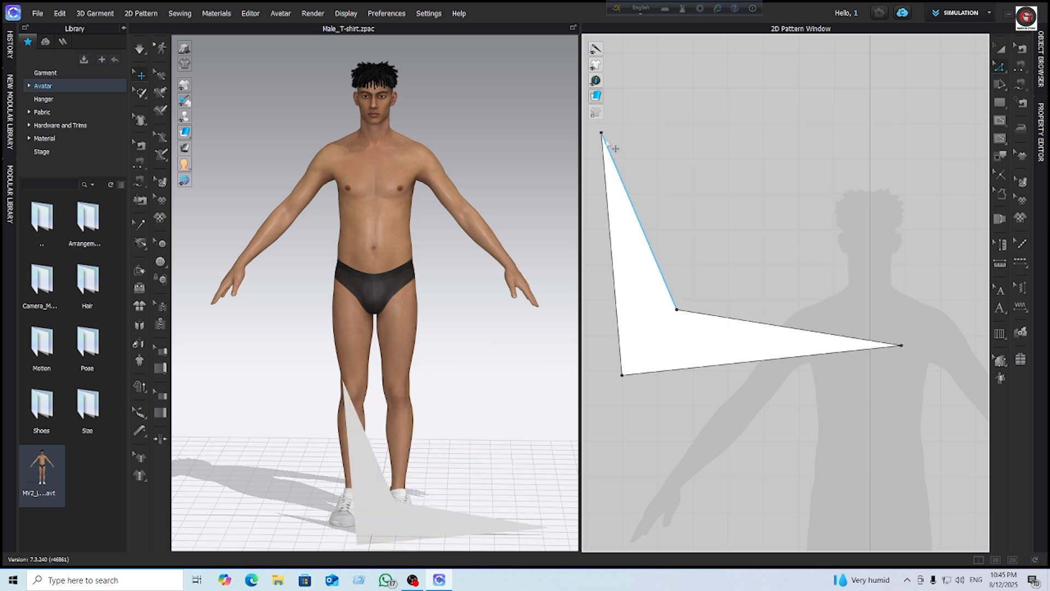
pyautogui.moveTo(601, 133); pyautogui.dragTo(742, 118)
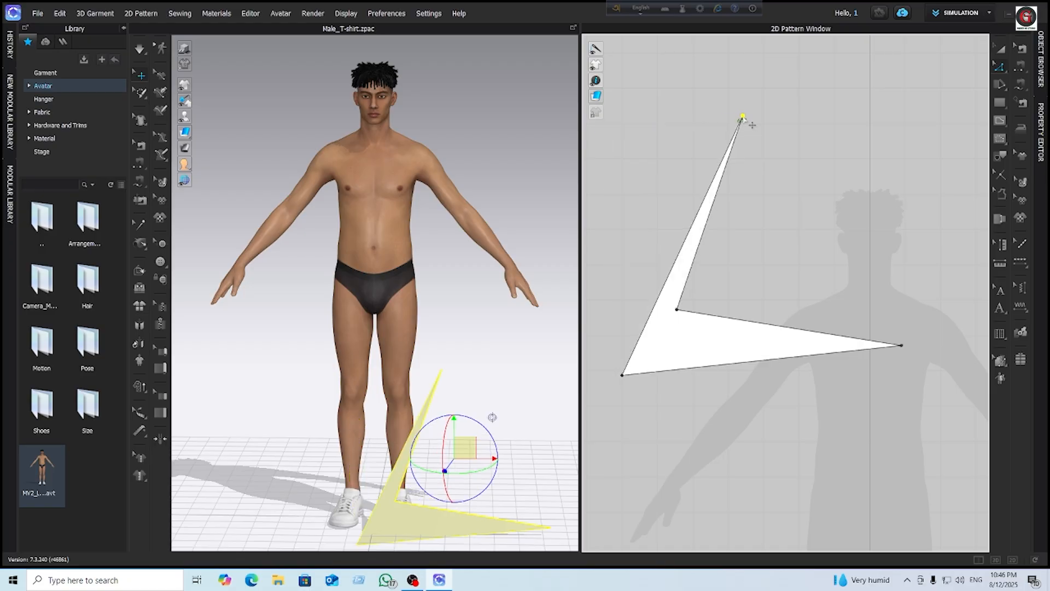
pyautogui.moveTo(678, 309); pyautogui.dragTo(860, 178)
pyautogui.moveTo(623, 376); pyautogui.dragTo(654, 157)
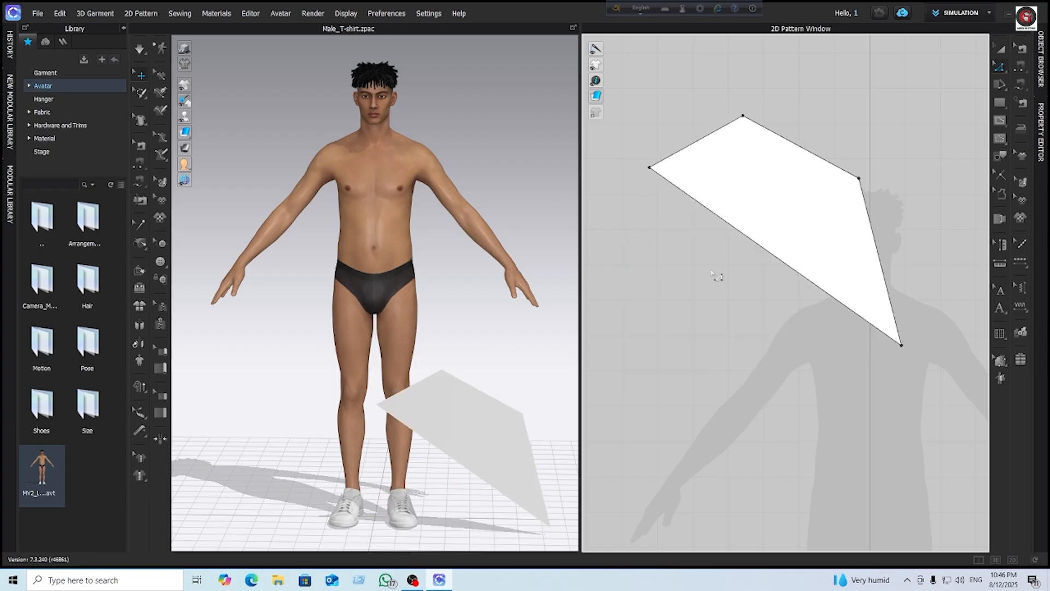
# Move the quadrilateral's long lower edge down and slightly left, and deselect it
pyautogui.moveTo(748, 237); pyautogui.dragTo(723, 293)
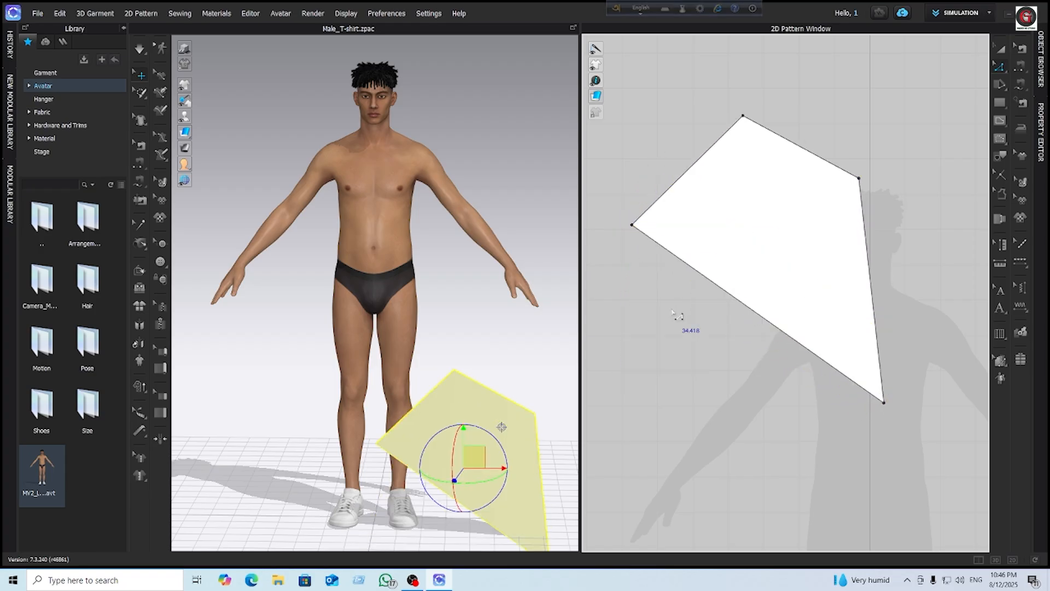
pyautogui.click(709, 281)
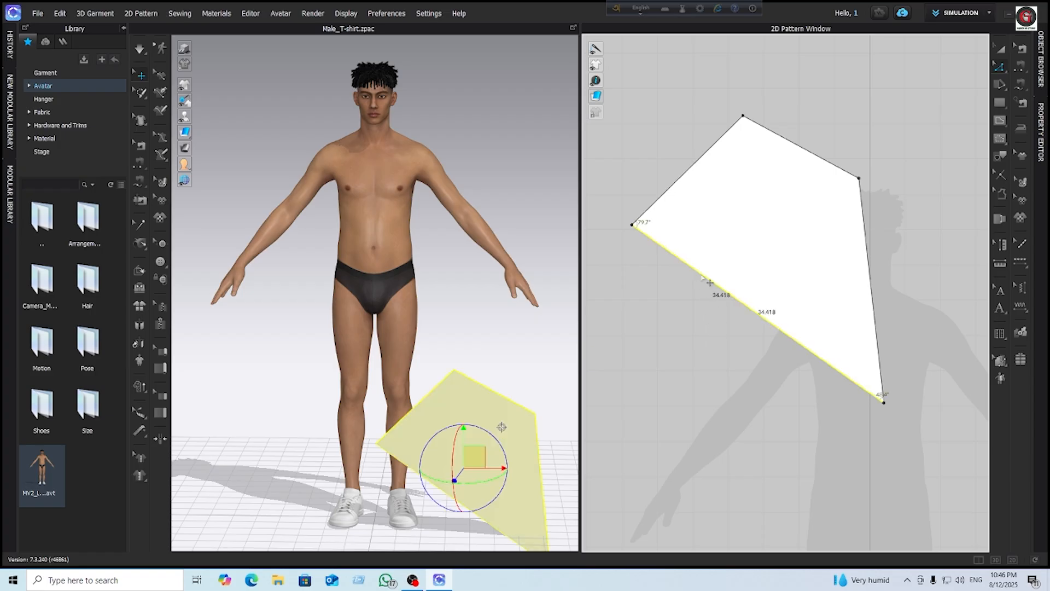
pyautogui.click(692, 309)
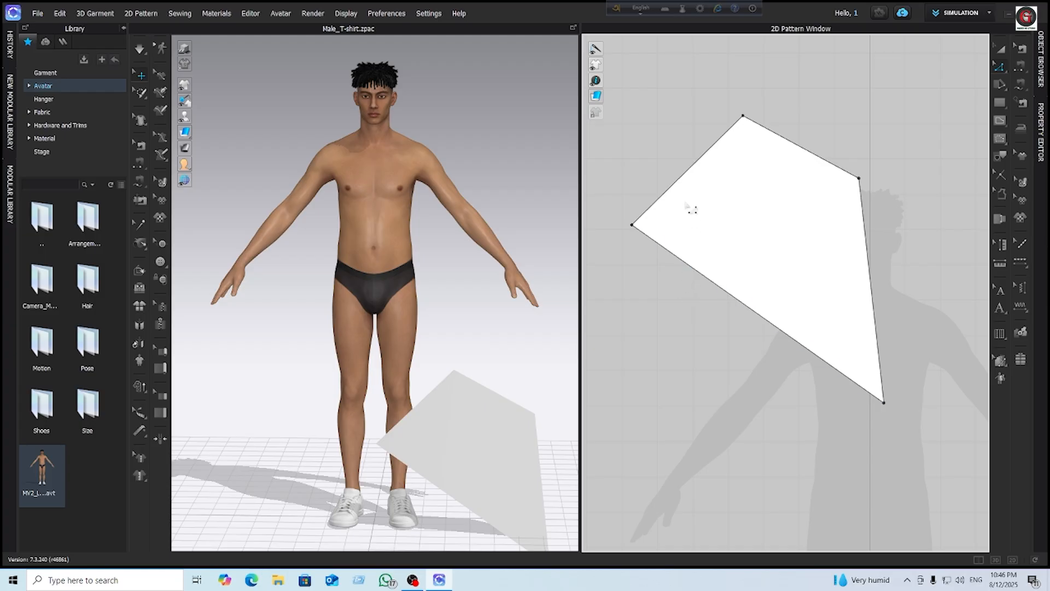
# Examine the editing commands offered for the piece's upper-left edge and for the empty pattern area
pyautogui.rightClick(686, 176)
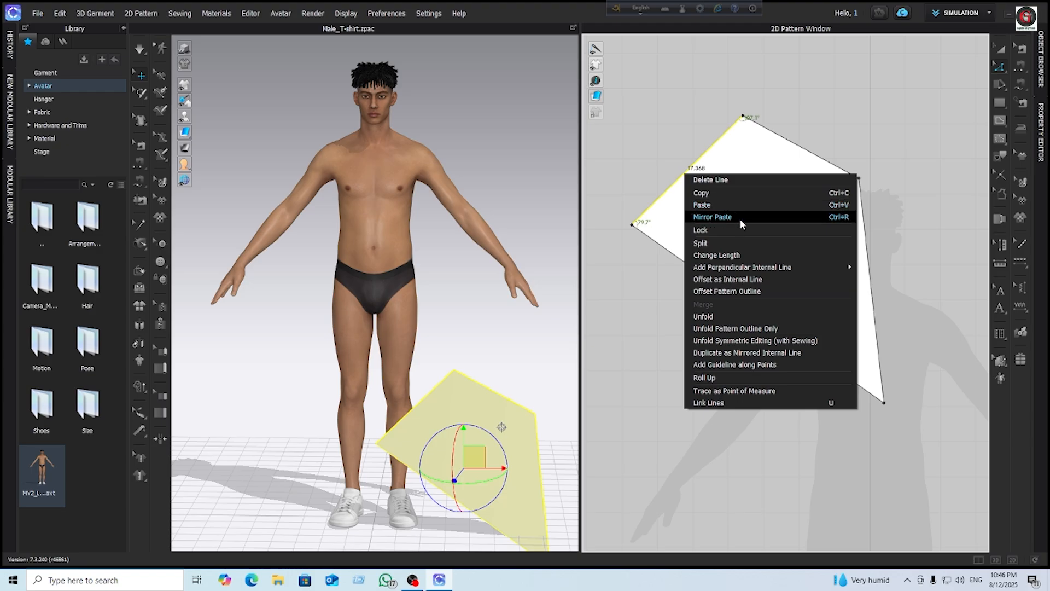
pyautogui.click(735, 149)
pyautogui.rightClick(735, 152)
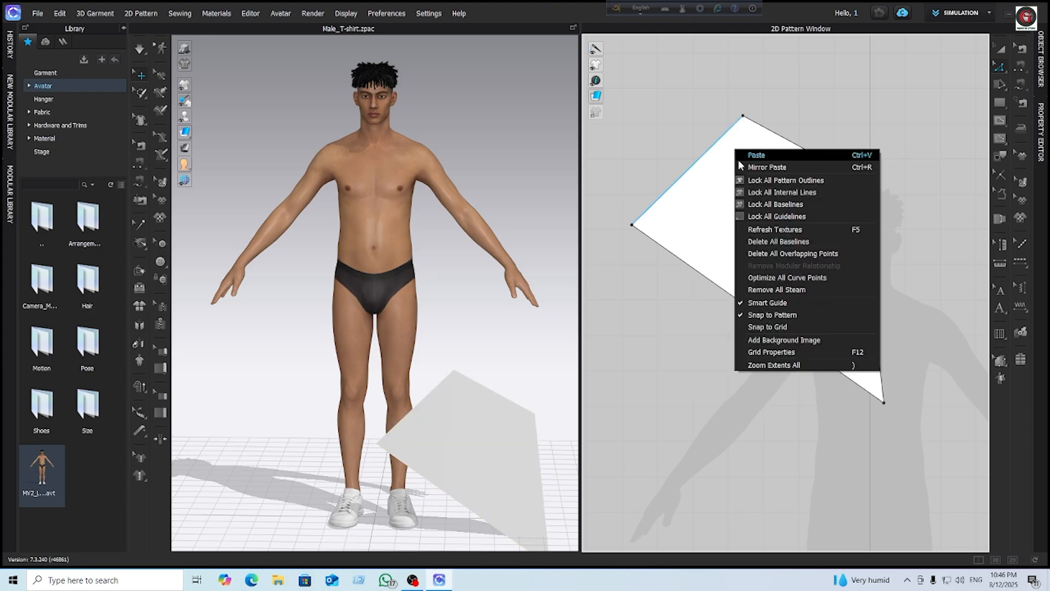
pyautogui.click(684, 175)
pyautogui.rightClick(684, 174)
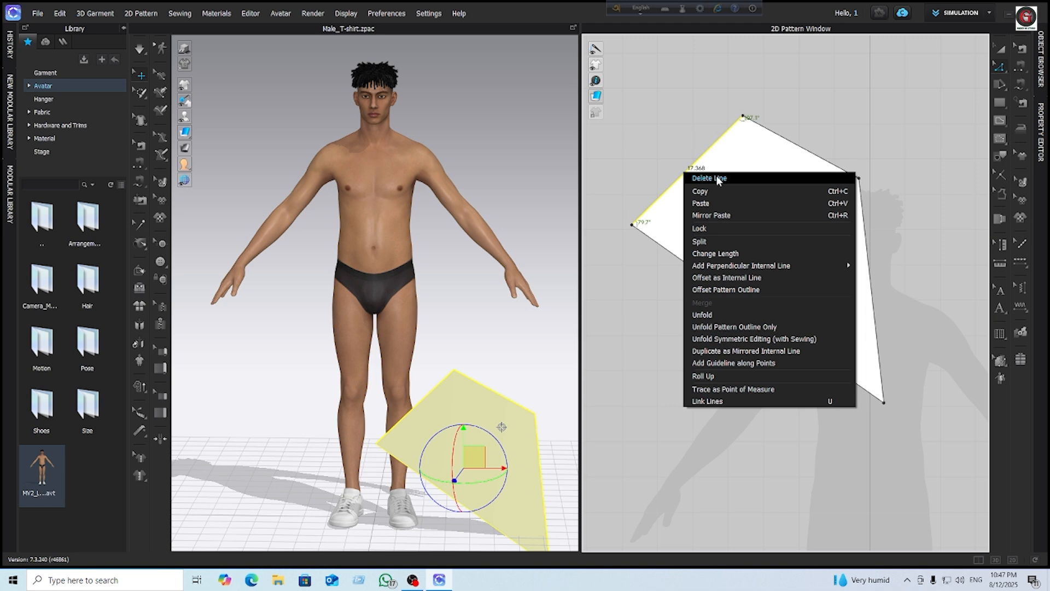
pyautogui.click(698, 98)
pyautogui.rightClick(844, 98)
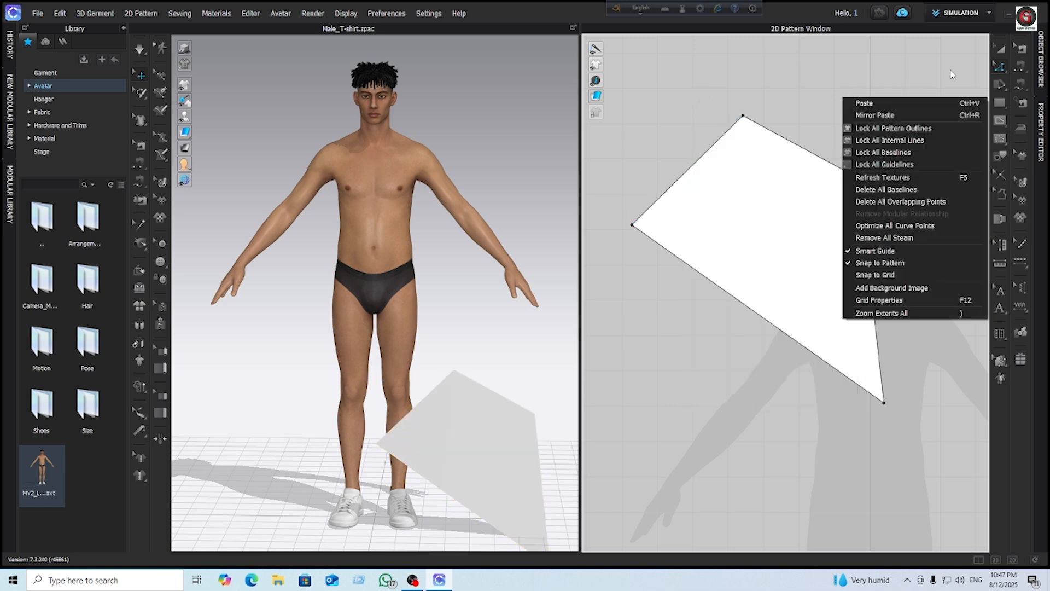
pyautogui.click(778, 103)
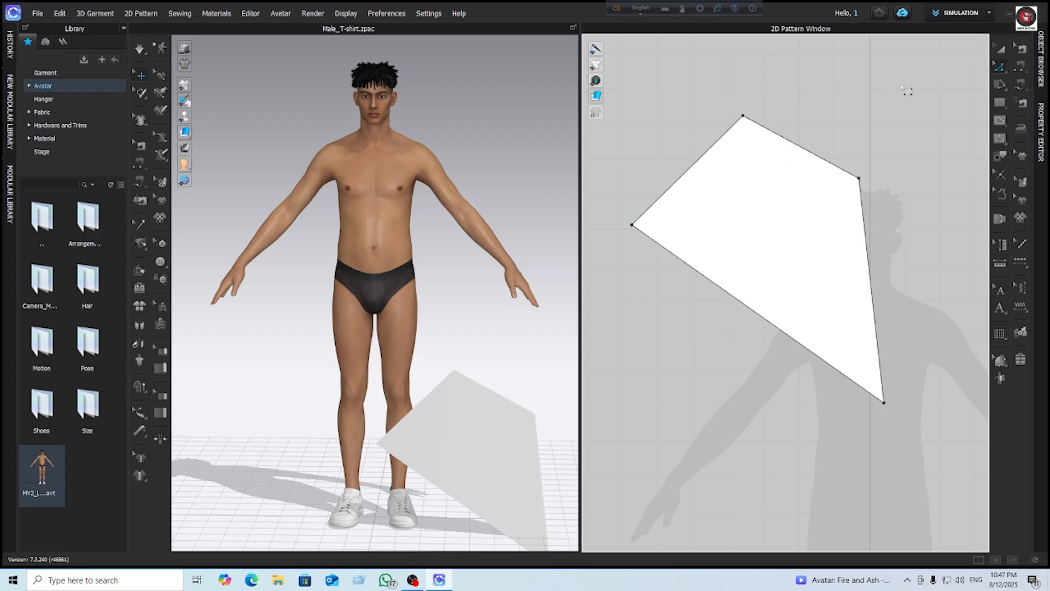
# Select the whole piece with Transform Pattern, return to Edit Pattern, and enlarge the quadrilateral by moving its edges and top point outward
pyautogui.click(1001, 51)
pyautogui.click(772, 175)
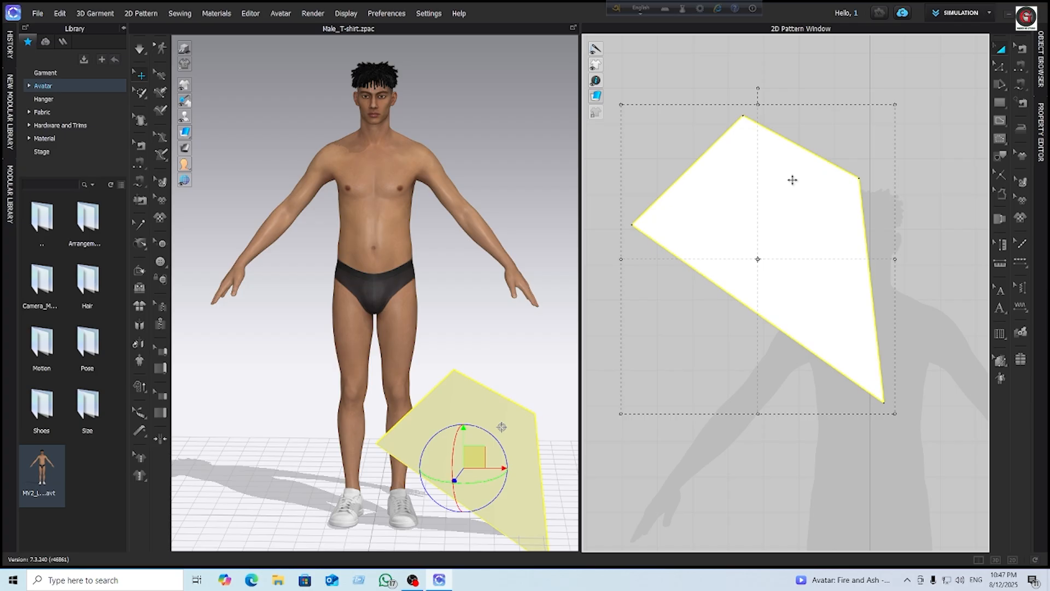
pyautogui.click(1001, 67)
pyautogui.click(745, 179)
pyautogui.moveTo(617, 91); pyautogui.dragTo(897, 400)
pyautogui.moveTo(830, 166); pyautogui.dragTo(828, 139)
pyautogui.rightClick(838, 151)
pyautogui.click(777, 226)
pyautogui.moveTo(773, 106); pyautogui.dragTo(674, 116)
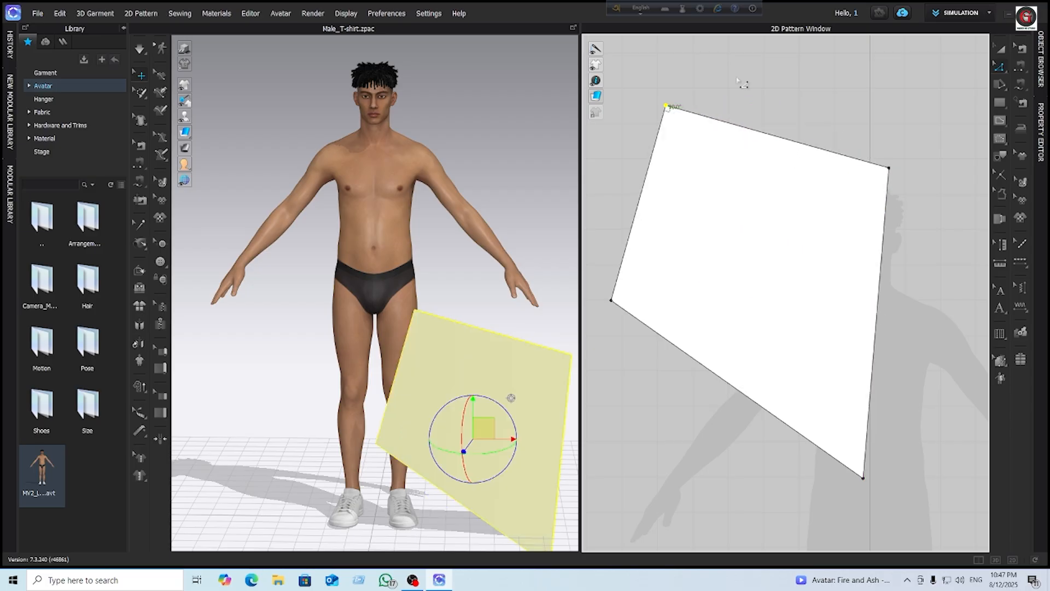
pyautogui.click(767, 78)
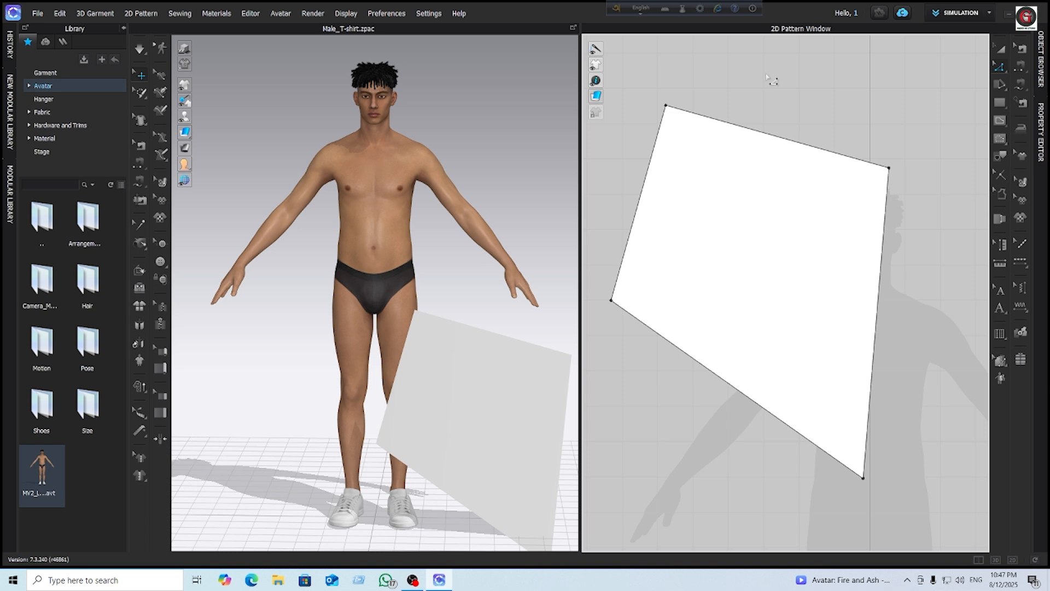
# Delete the piece's upper-left corner point, try deleting the remaining left point, and undo that second deletion
pyautogui.click(667, 108)
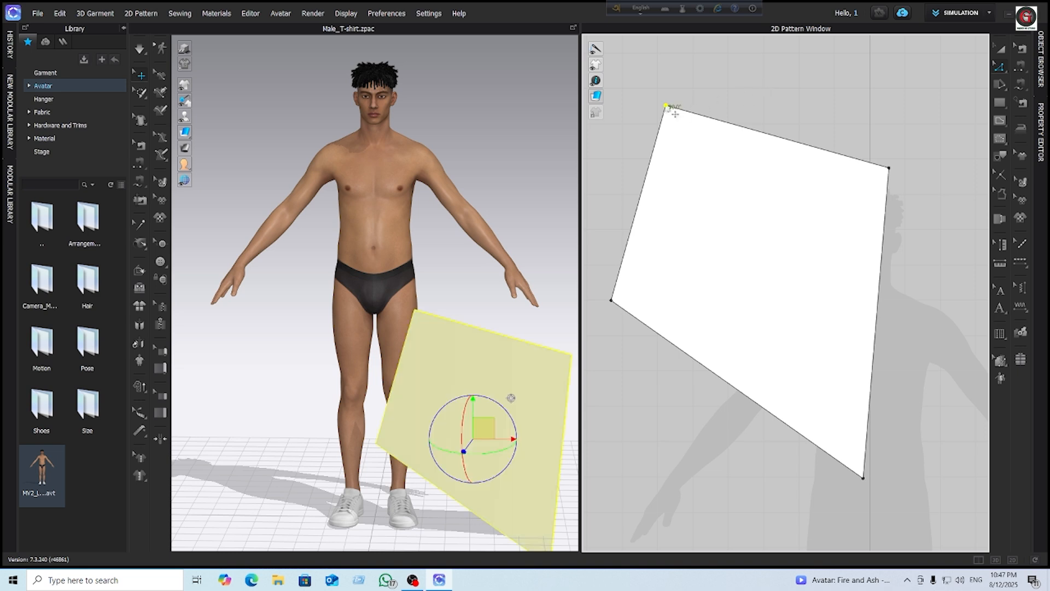
pyautogui.press('Delete')
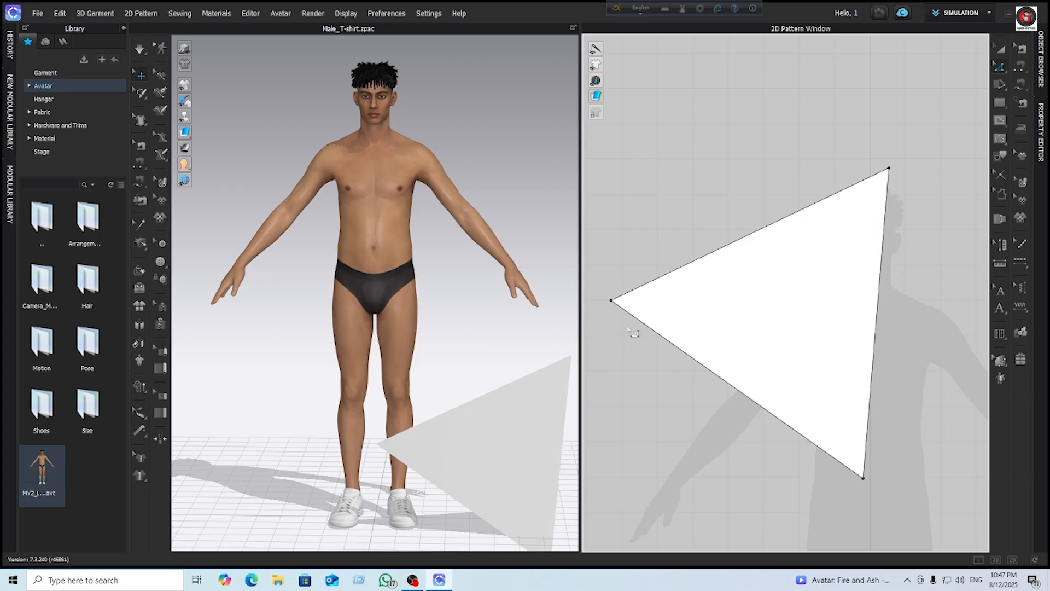
pyautogui.click(611, 301)
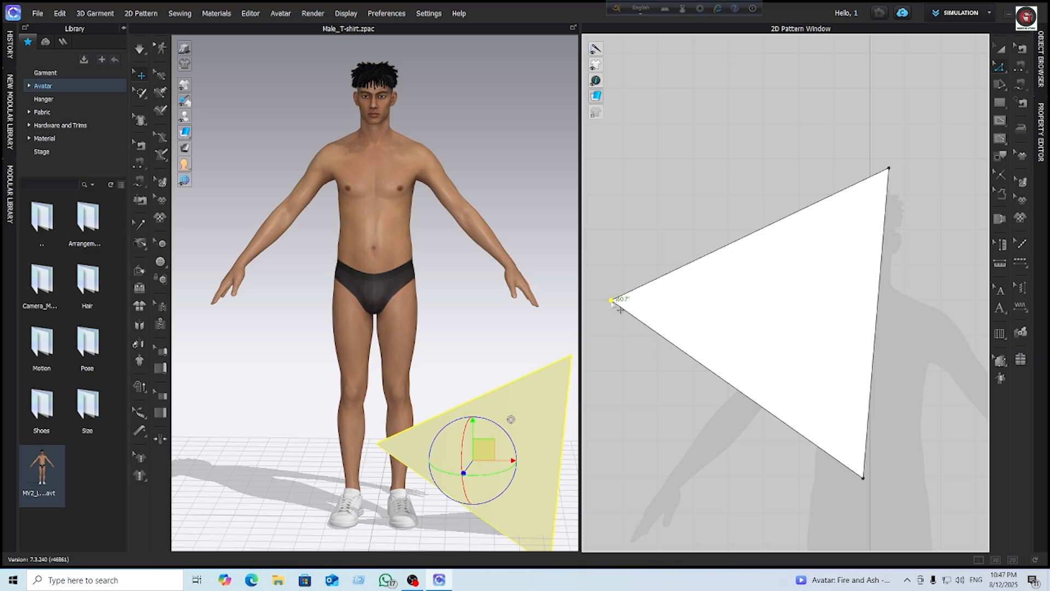
pyautogui.press('Delete')
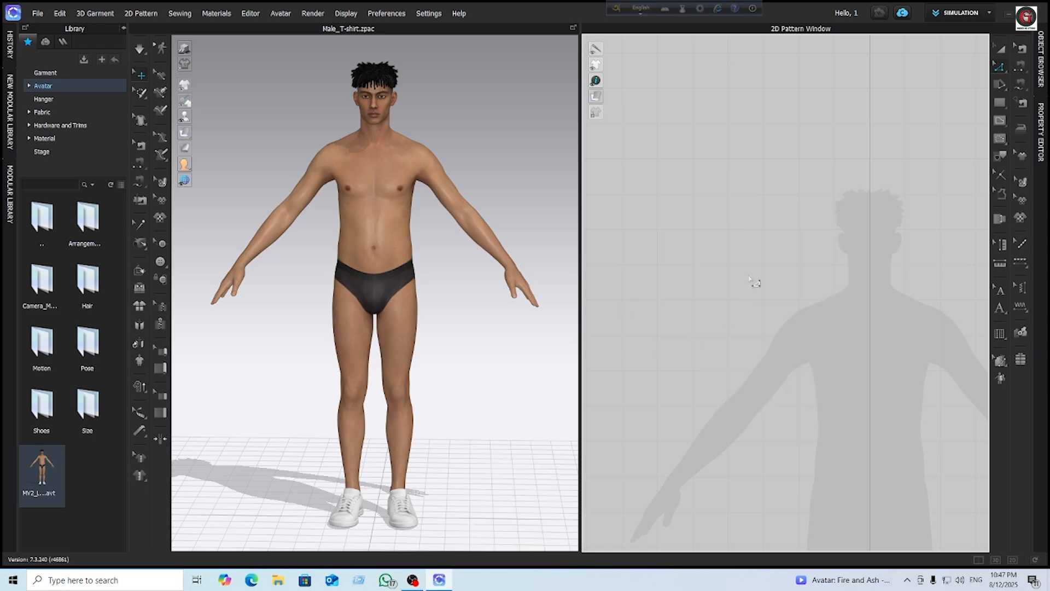
pyautogui.hotkey('ctrl', 'z')
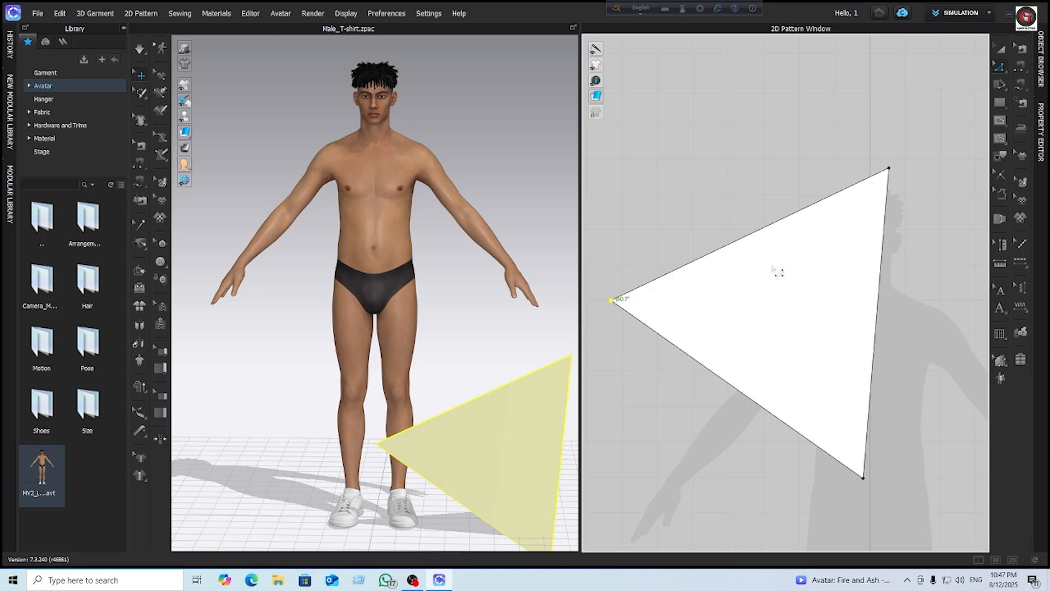
pyautogui.click(775, 199)
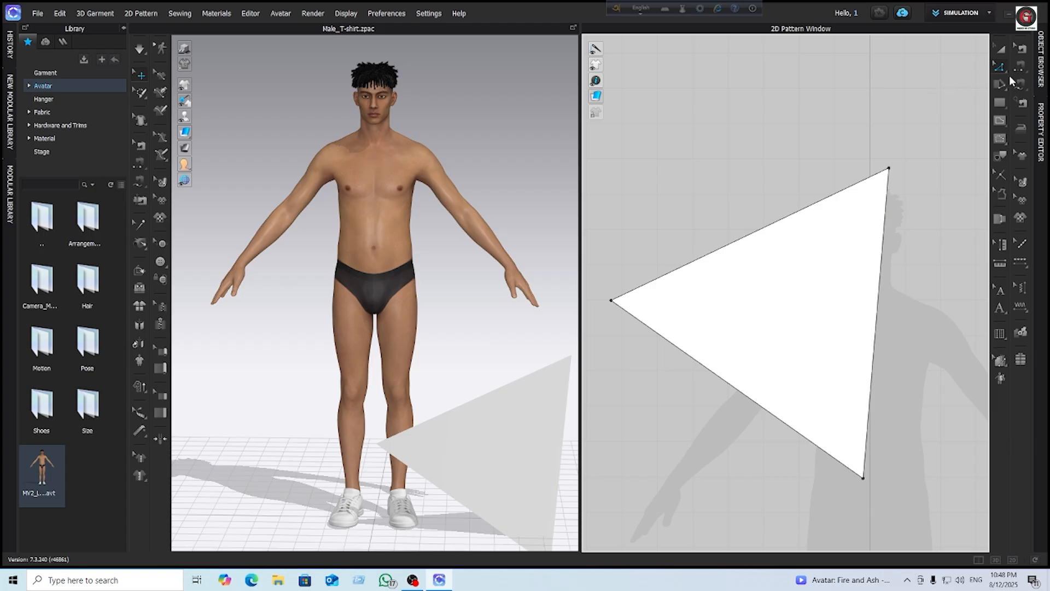
# Activate Transform Point/Segment, and replace the triangle with a new upright rectangle beside the silhouette's head
pyautogui.moveTo(1006, 70)
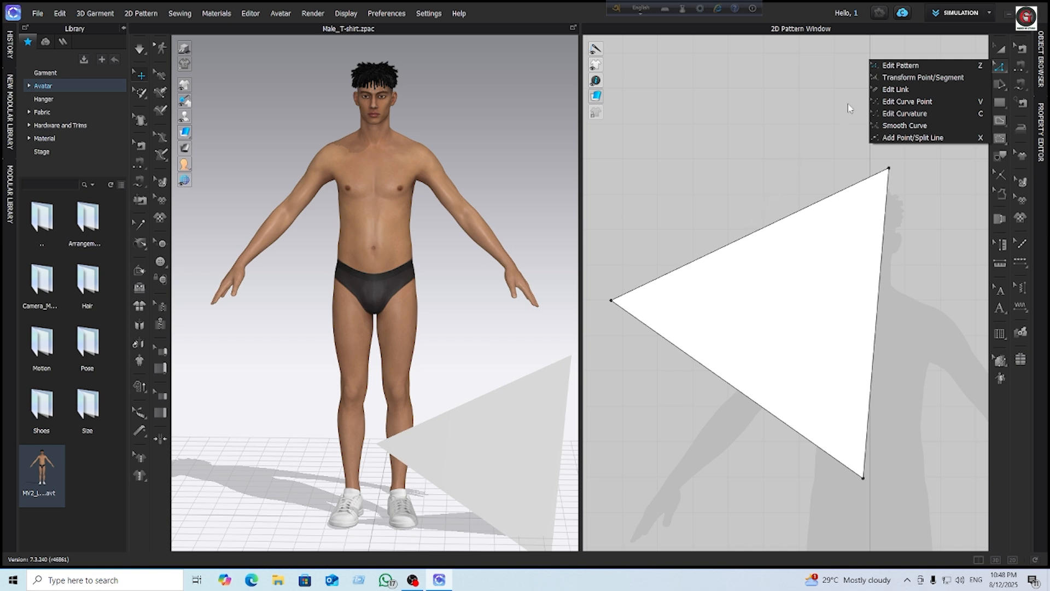
pyautogui.click(935, 77)
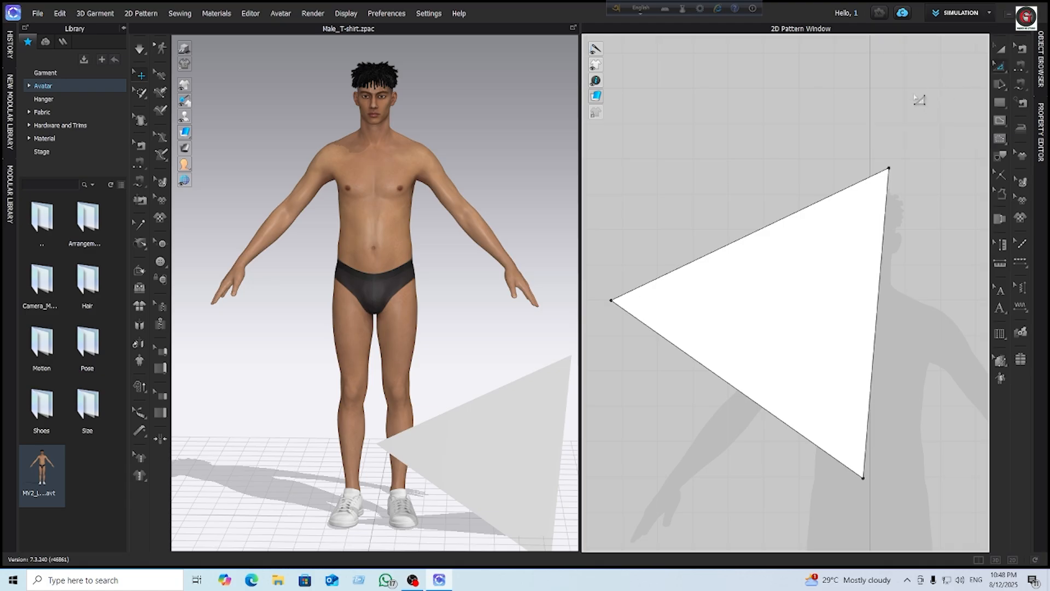
pyautogui.hotkey('ctrl', 'z')
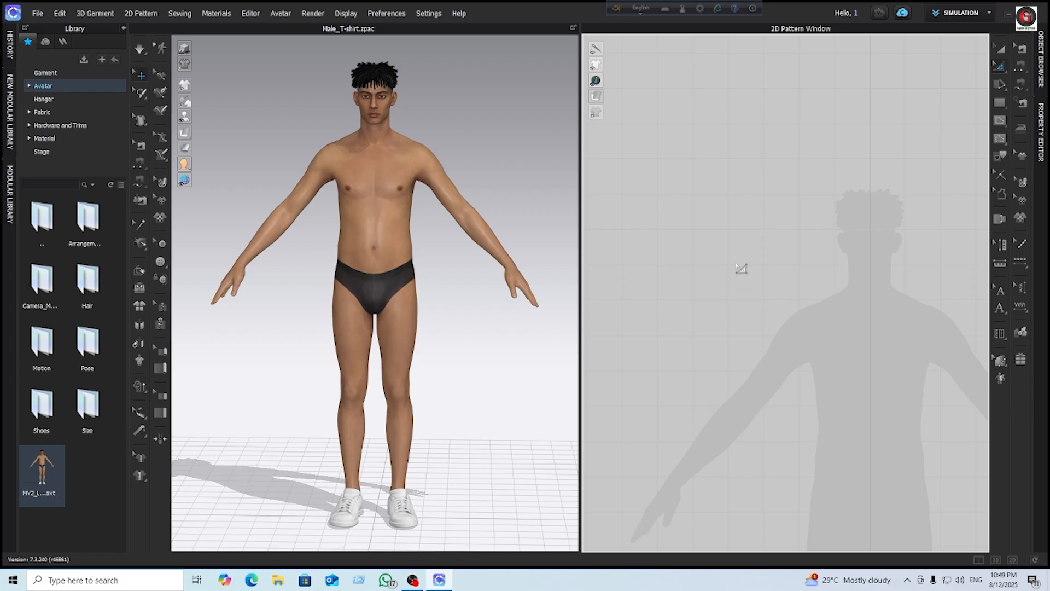
pyautogui.press('s')
pyautogui.moveTo(716, 147); pyautogui.dragTo(891, 412)
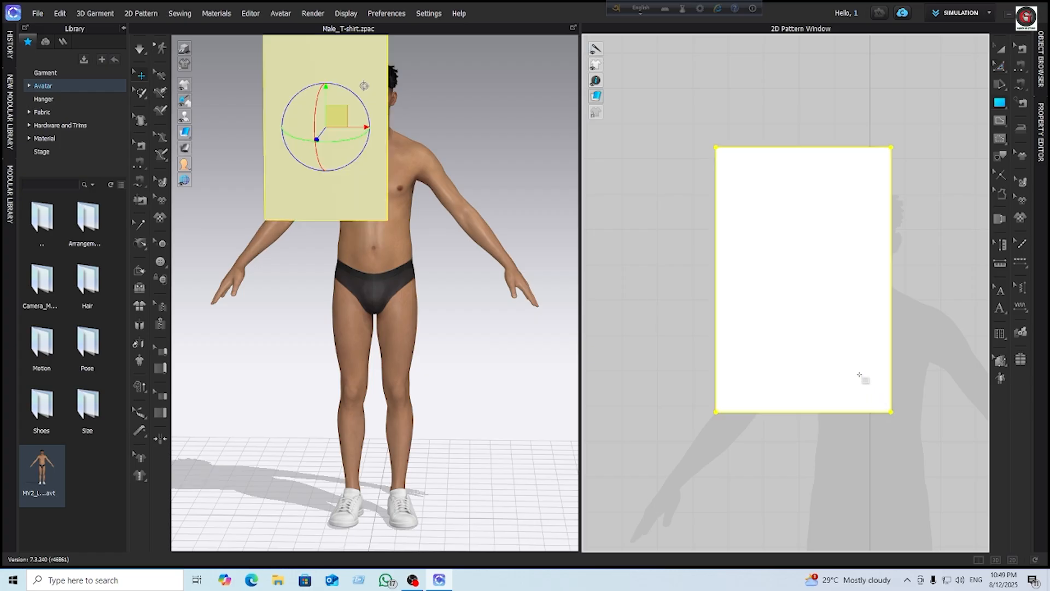
# Move the new rectangle's upper-right and upper-left corner points up and leftward with Transform Point/Segment
pyautogui.click(999, 68)
pyautogui.click(674, 171)
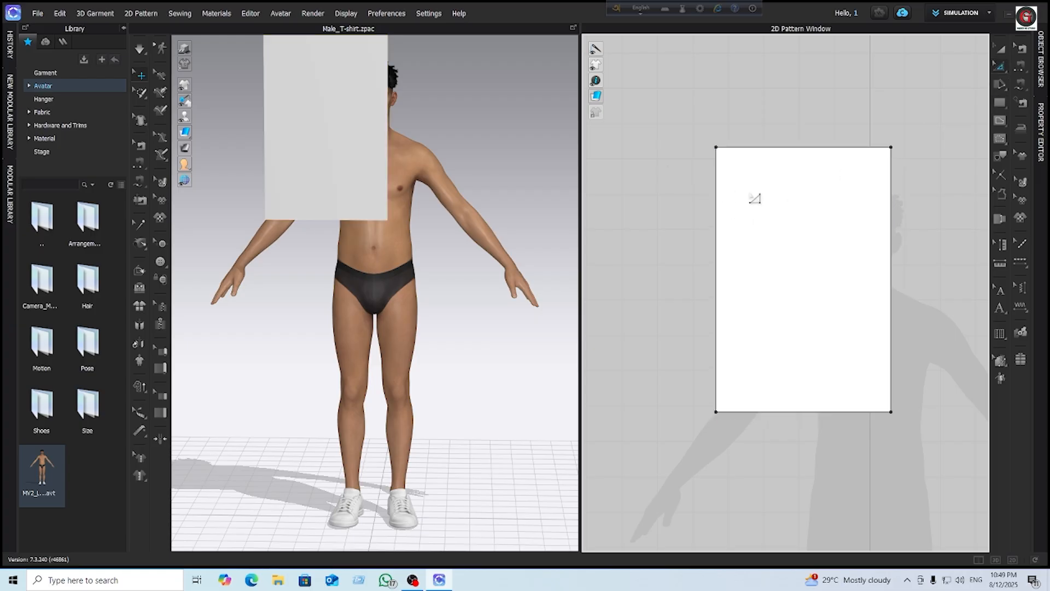
pyautogui.rightClick(816, 113)
pyautogui.click(781, 171)
pyautogui.click(891, 148)
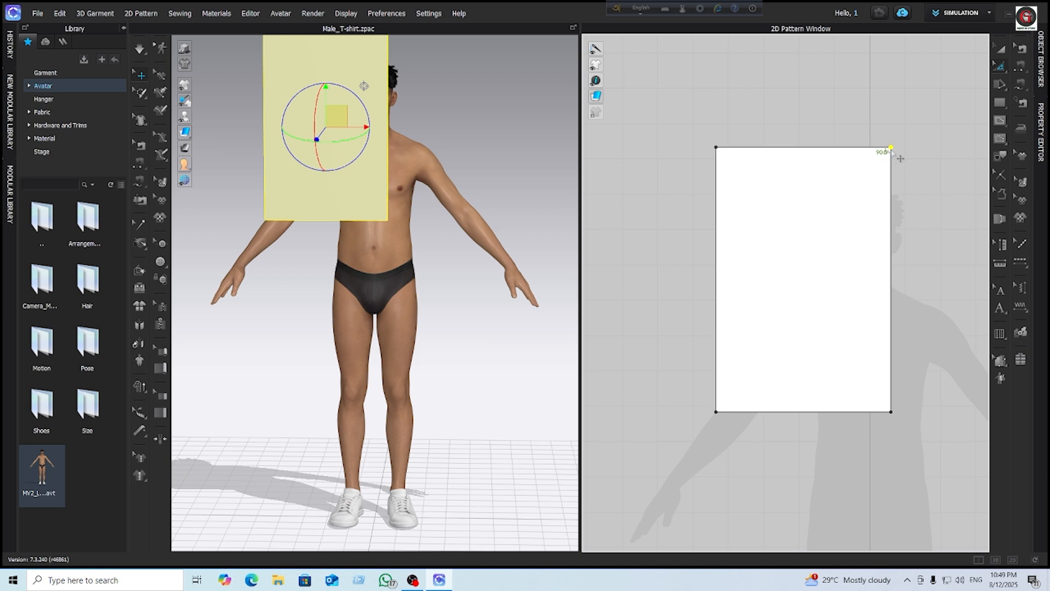
pyautogui.moveTo(897, 152); pyautogui.dragTo(873, 106)
pyautogui.moveTo(716, 148); pyautogui.dragTo(678, 100)
# Move the piece's left edge outward, raise its bottom edge, and shift its right edge outward with Transform Point/Segment
pyautogui.moveTo(696, 205); pyautogui.dragTo(636, 224)
pyautogui.click(790, 106)
pyautogui.moveTo(786, 421); pyautogui.dragTo(760, 316)
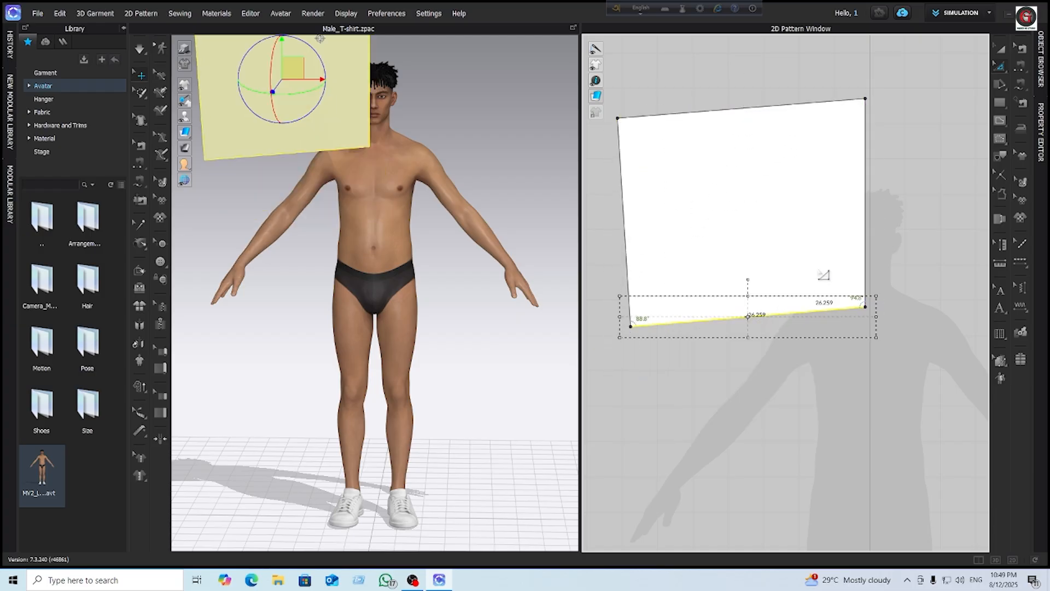
pyautogui.moveTo(865, 259); pyautogui.dragTo(940, 264)
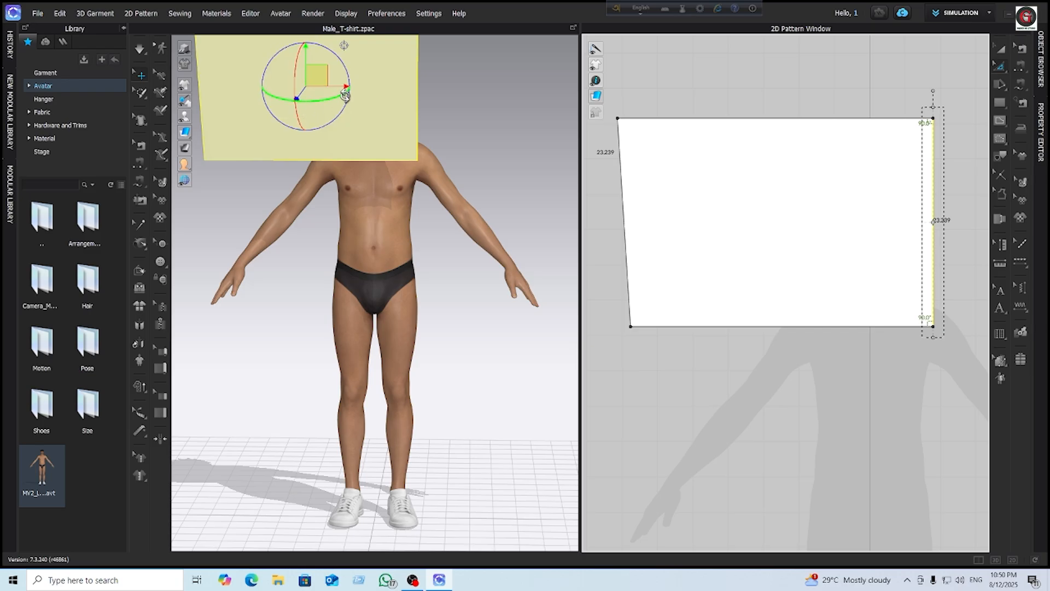
# Try to move the piece down from the avatar's head in the 3D window with the gizmo
pyautogui.scroll(-2, 362, 100)
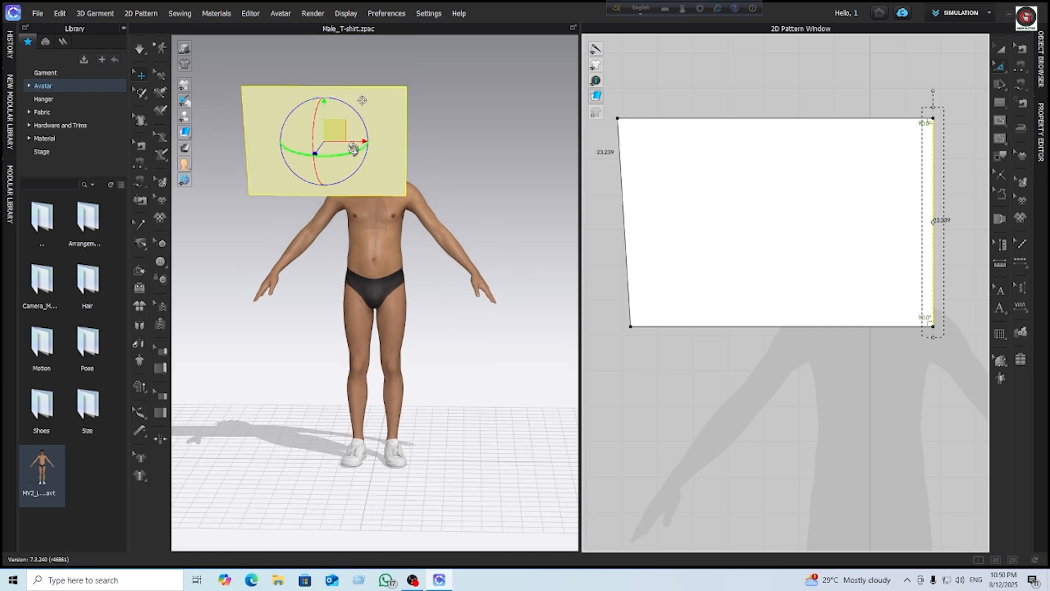
pyautogui.moveTo(352, 153); pyautogui.dragTo(352, 259)
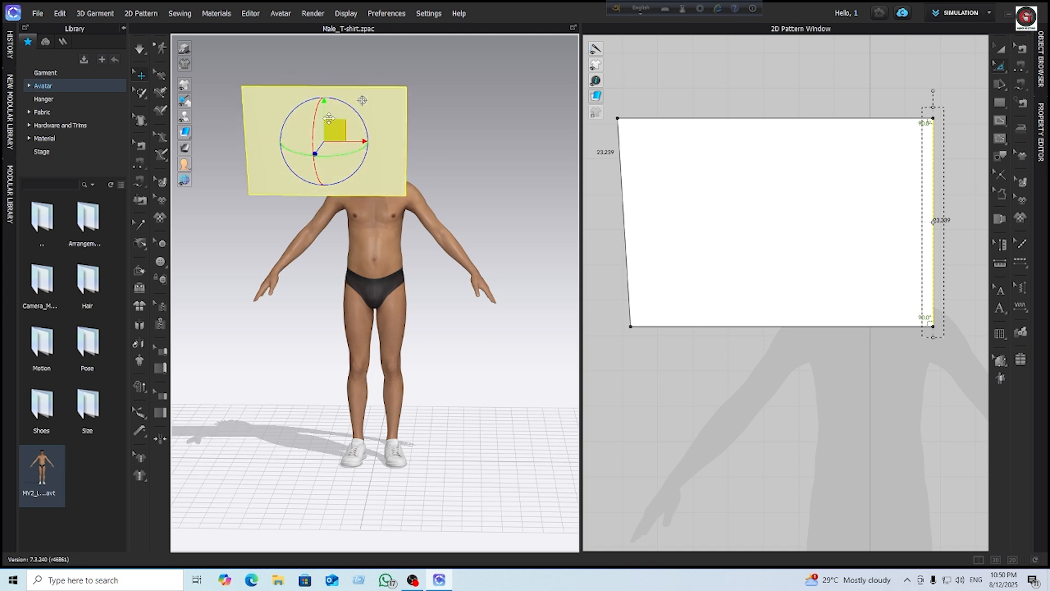
pyautogui.moveTo(316, 112); pyautogui.dragTo(341, 197)
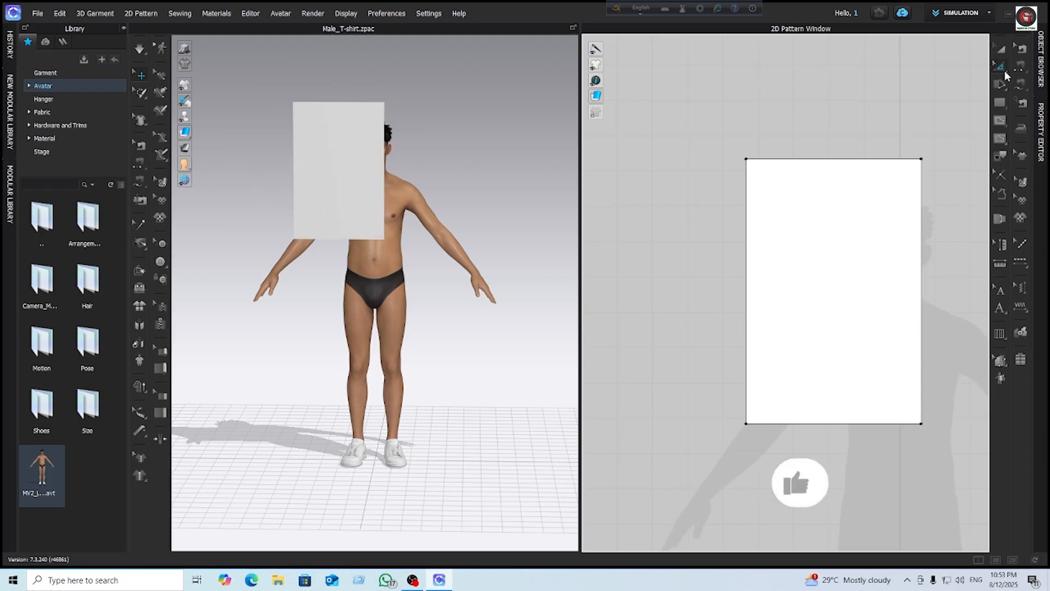
# Place a copy of the rectangle beside the original, away from the silhouette, using Transform Pattern in the 2D window
pyautogui.click(1004, 69)
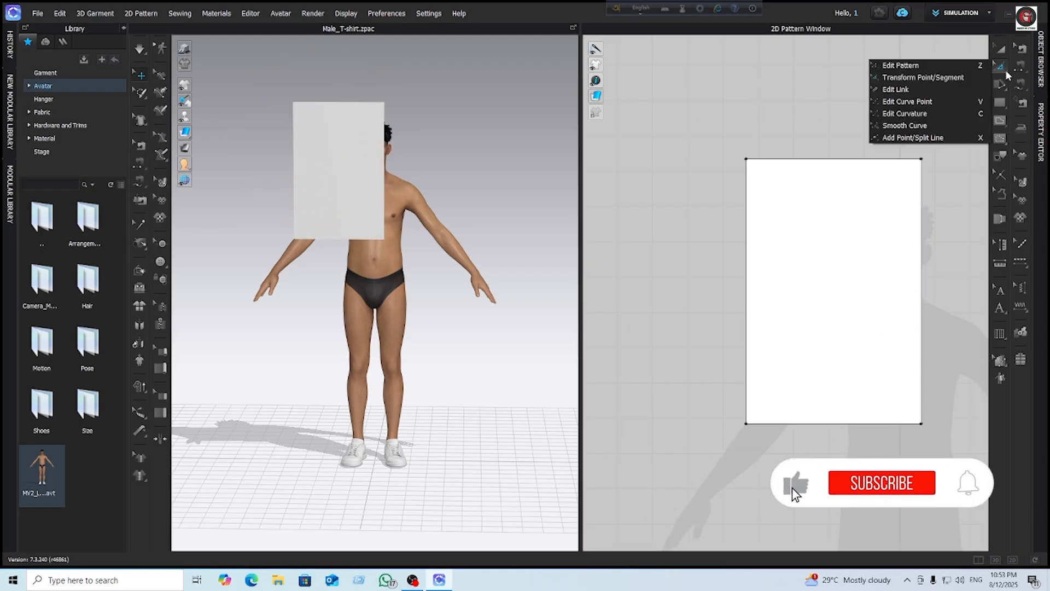
pyautogui.click(898, 91)
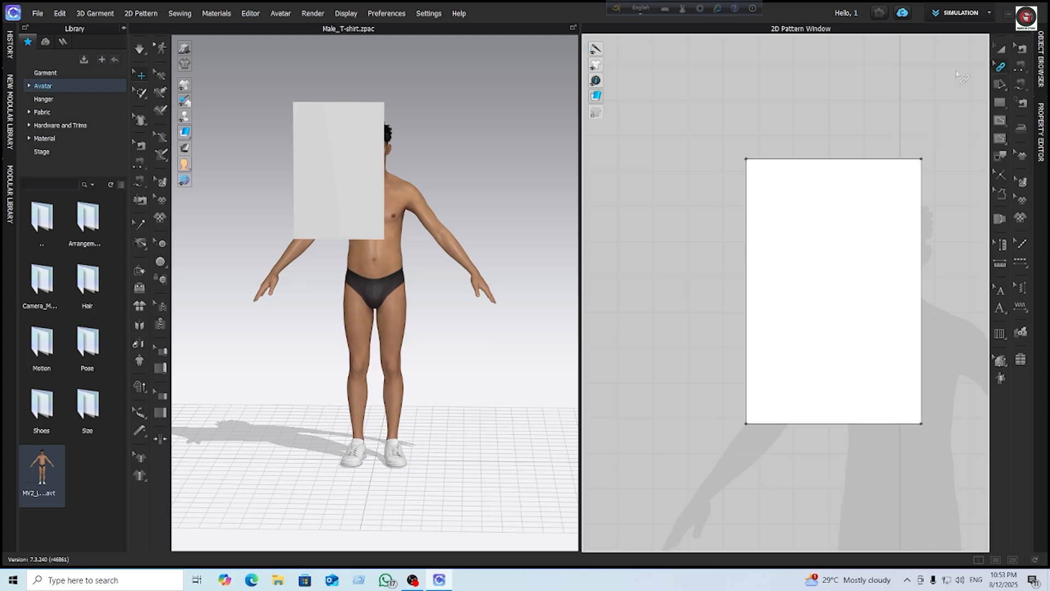
pyautogui.click(1000, 51)
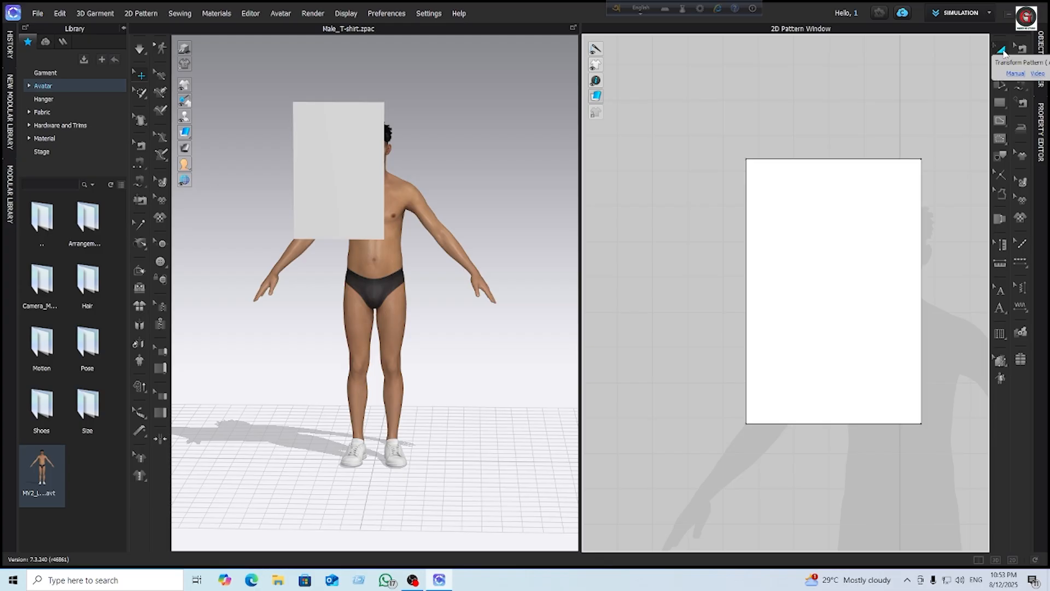
pyautogui.click(783, 230)
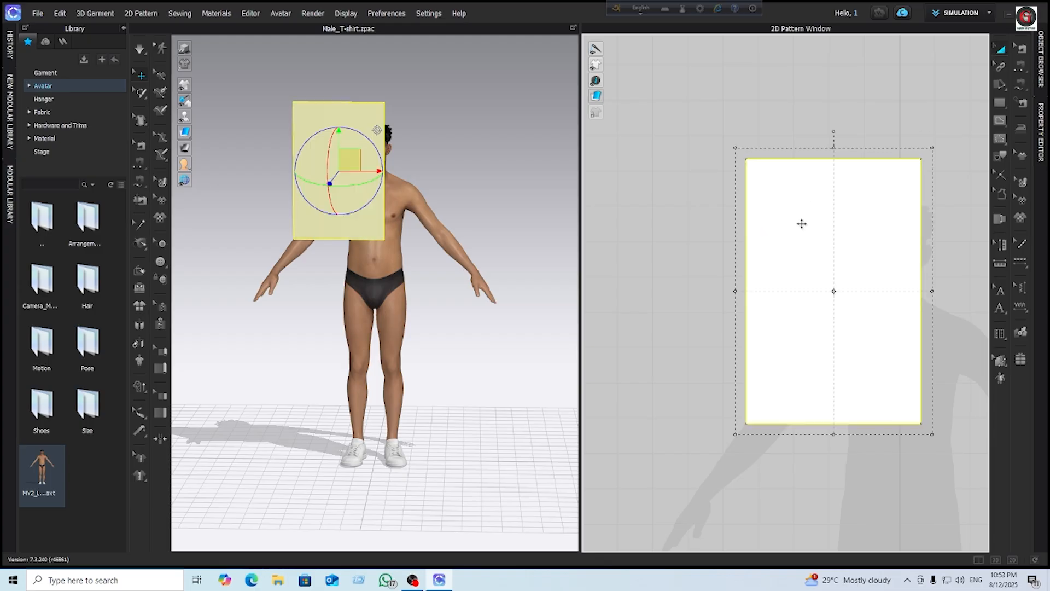
pyautogui.moveTo(802, 223); pyautogui.dragTo(639, 277)
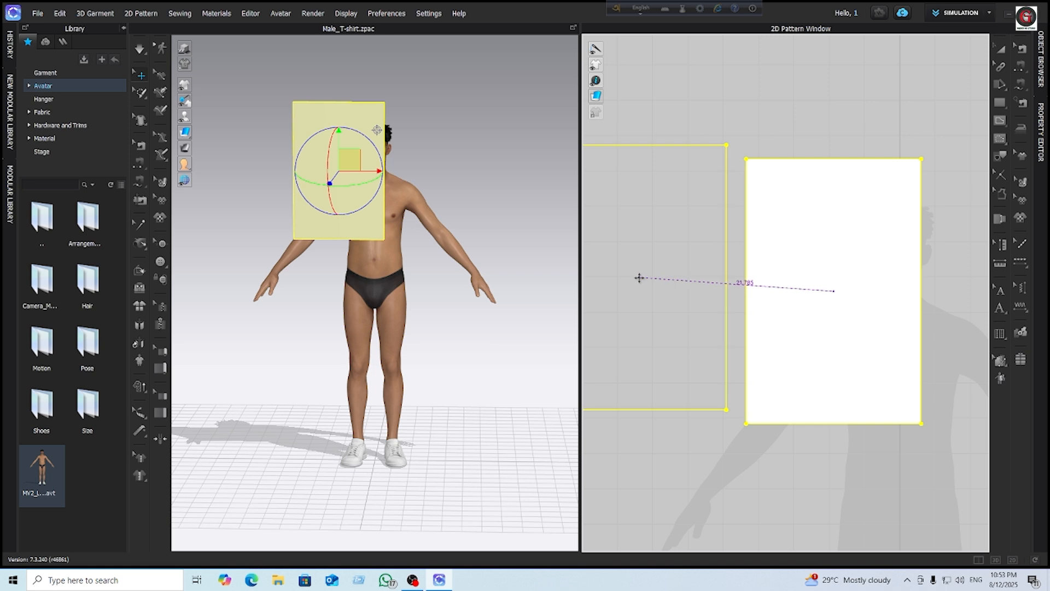
pyautogui.moveTo(639, 280); pyautogui.dragTo(638, 279)
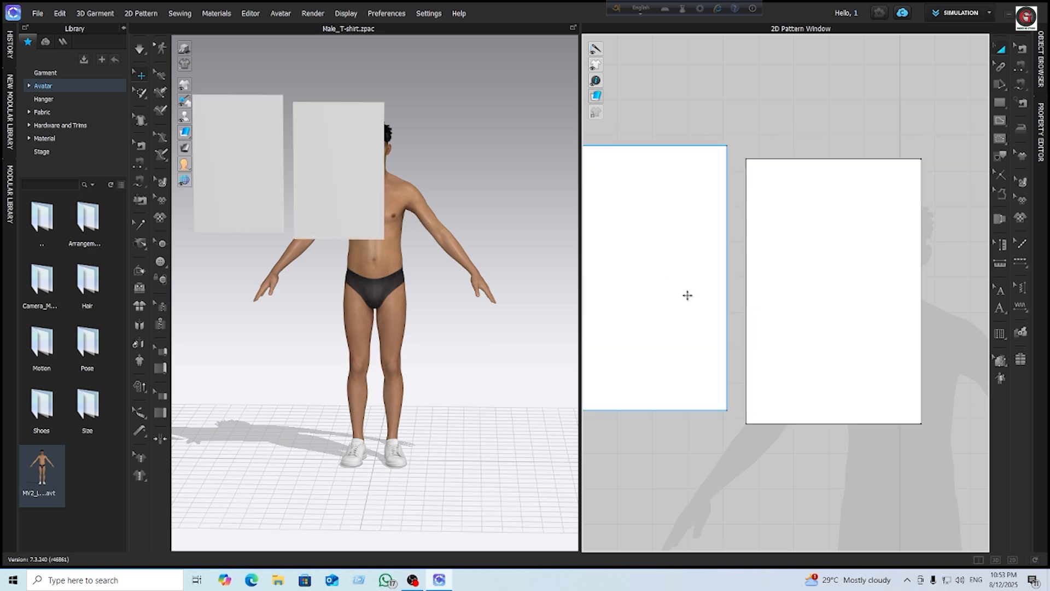
# Move the two rectangles further apart in the 2D window, with the original over the silhouette's upper body
pyautogui.scroll(-3, 815, 250)
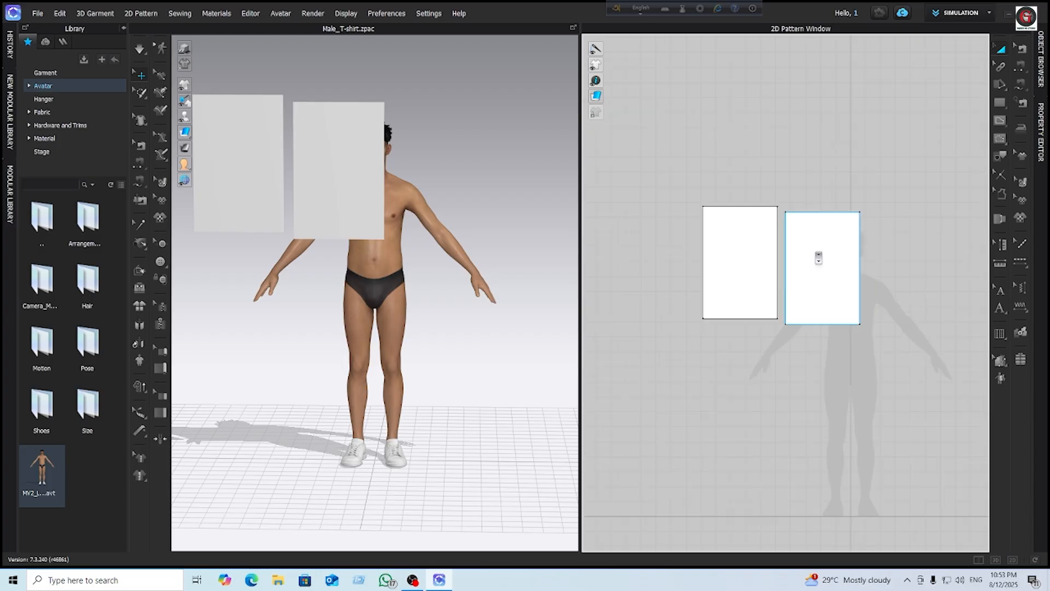
pyautogui.scroll(1, 817, 256)
pyautogui.moveTo(817, 252); pyautogui.dragTo(868, 242)
pyautogui.moveTo(741, 265); pyautogui.dragTo(716, 268)
pyautogui.click(771, 405)
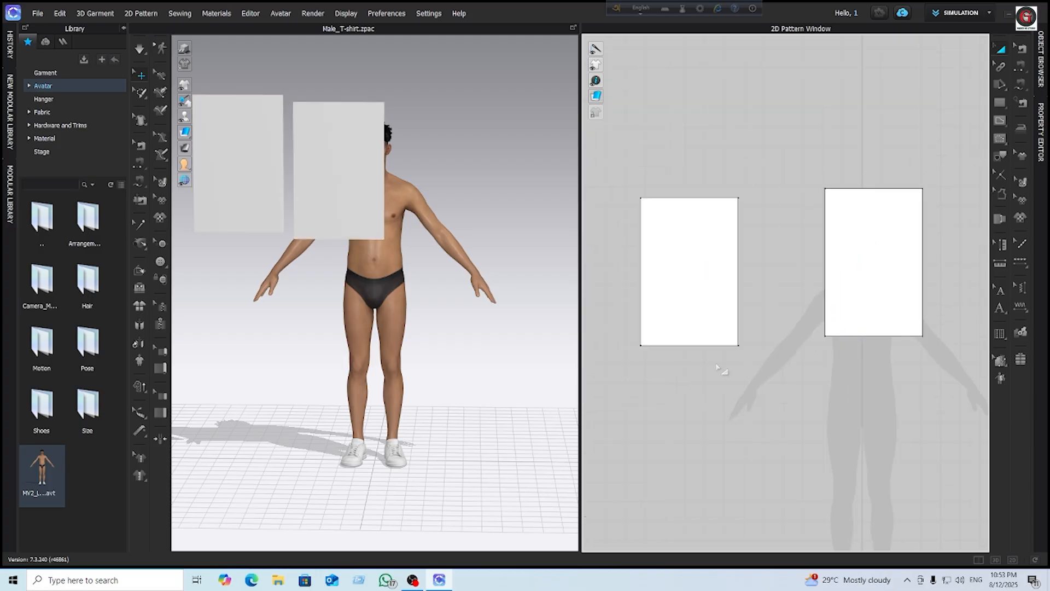
# Activate Edit Link, and rotate the original piece slightly in the 3D window with the gizmo
pyautogui.click(1000, 68)
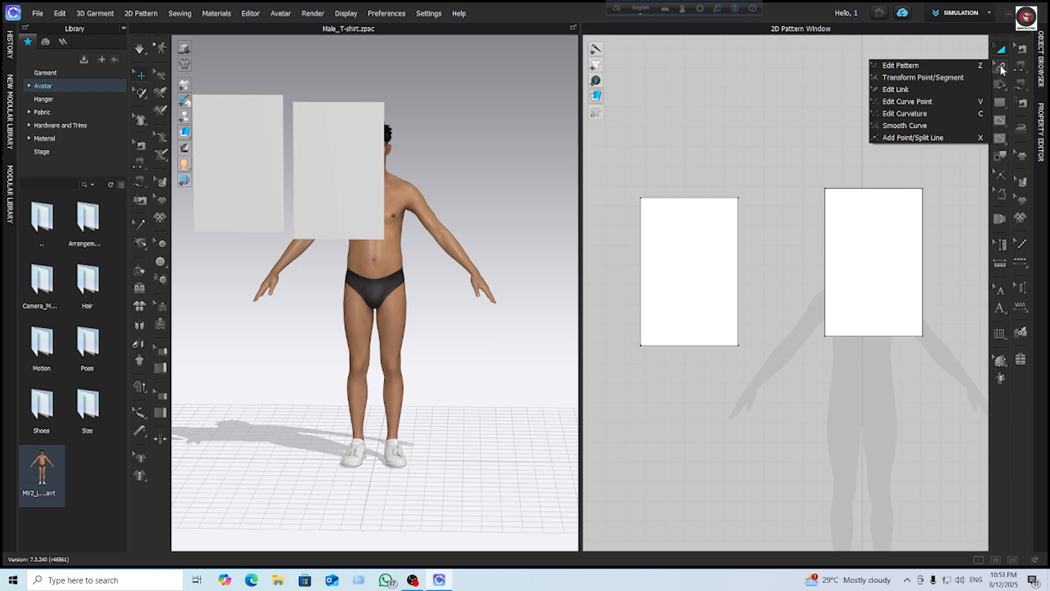
pyautogui.click(897, 89)
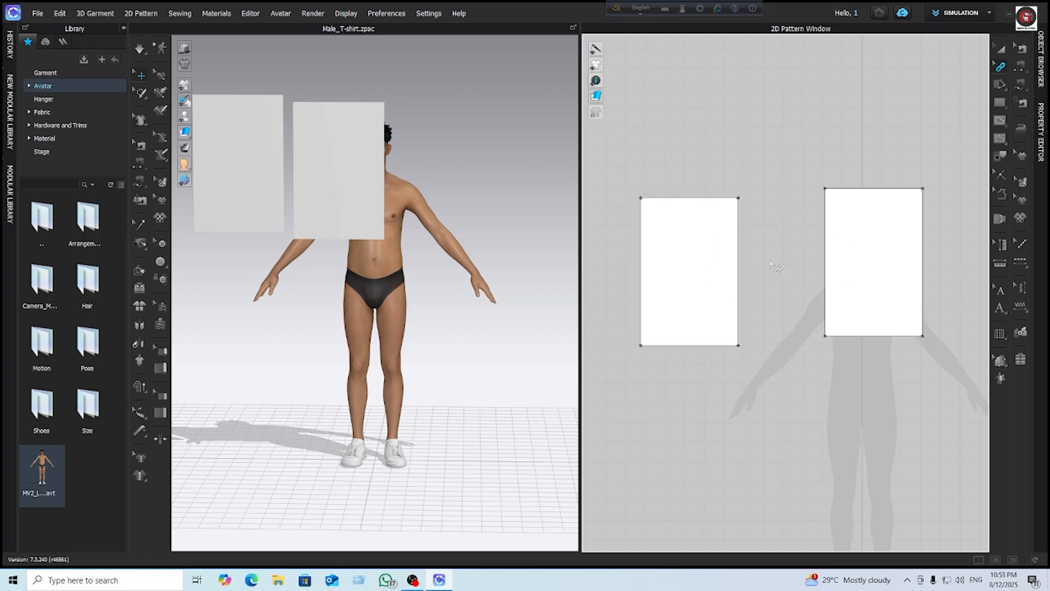
pyautogui.click(350, 174)
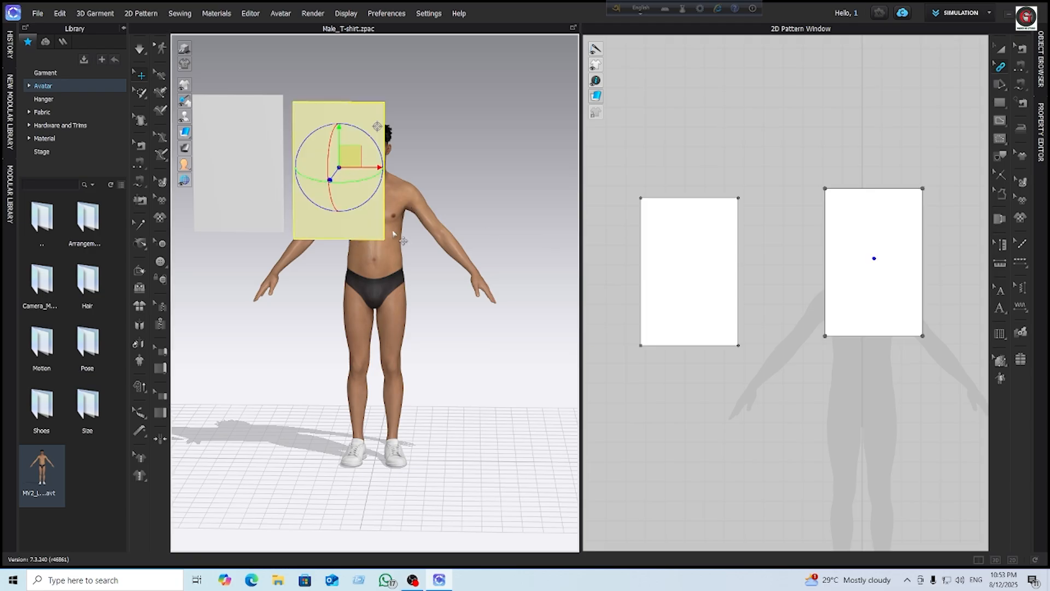
pyautogui.moveTo(875, 259); pyautogui.dragTo(888, 292)
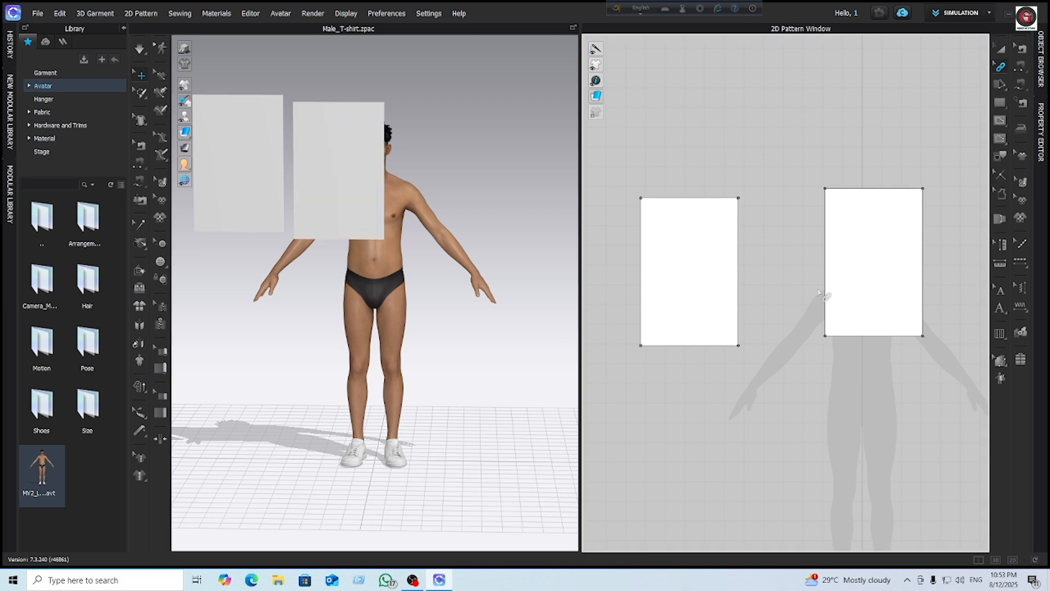
pyautogui.click(361, 219)
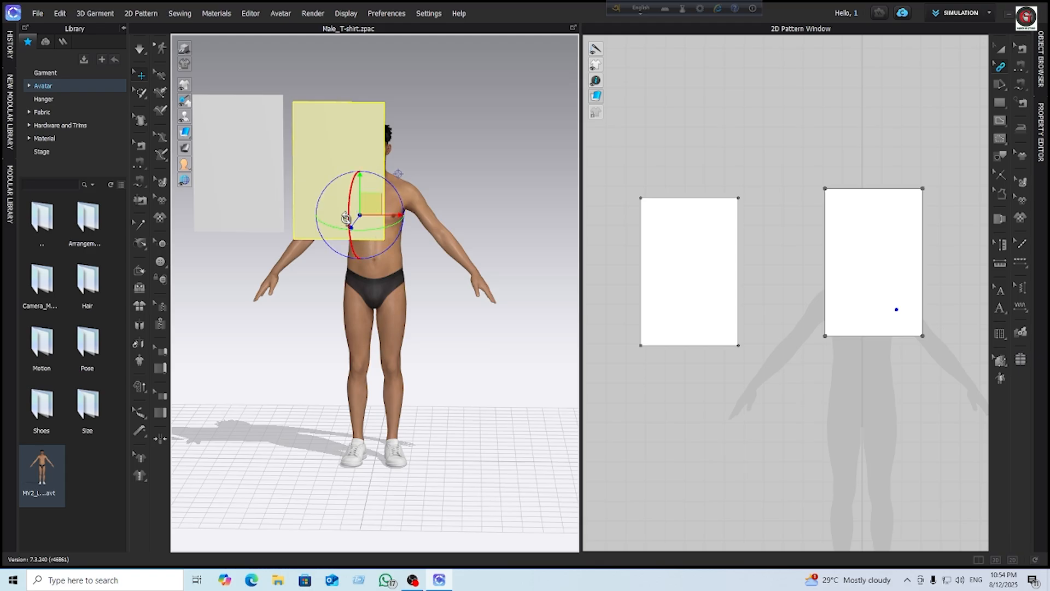
pyautogui.moveTo(350, 201); pyautogui.dragTo(356, 225)
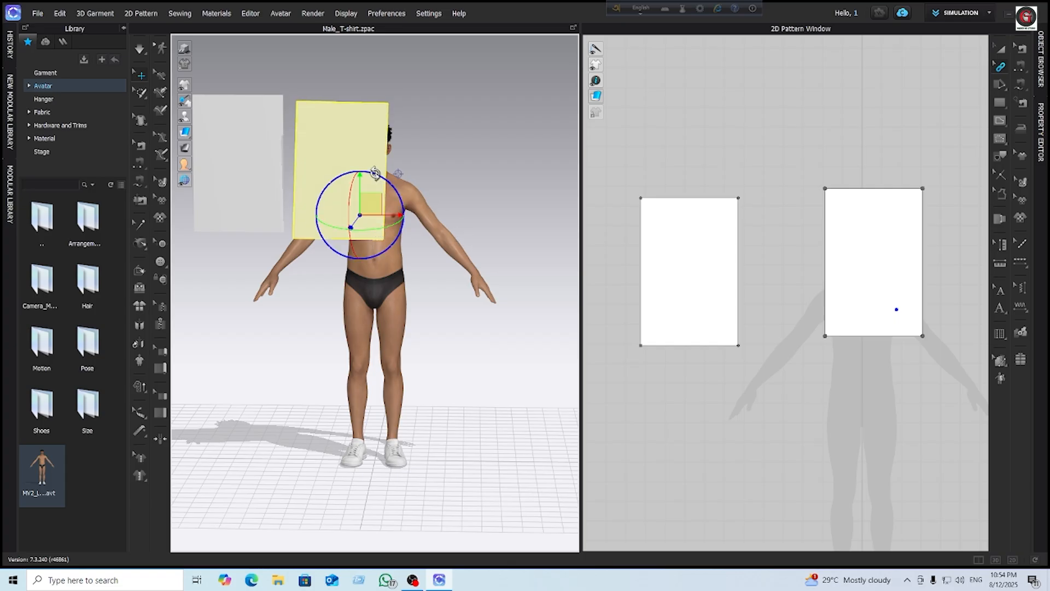
pyautogui.moveTo(374, 173)
pyautogui.mouseDown()
pyautogui.moveTo(404, 217)
pyautogui.moveTo(390, 244)
pyautogui.moveTo(337, 255)
pyautogui.moveTo(315, 216)
pyautogui.moveTo(334, 175)
pyautogui.moveTo(377, 158)
pyautogui.mouseUp()
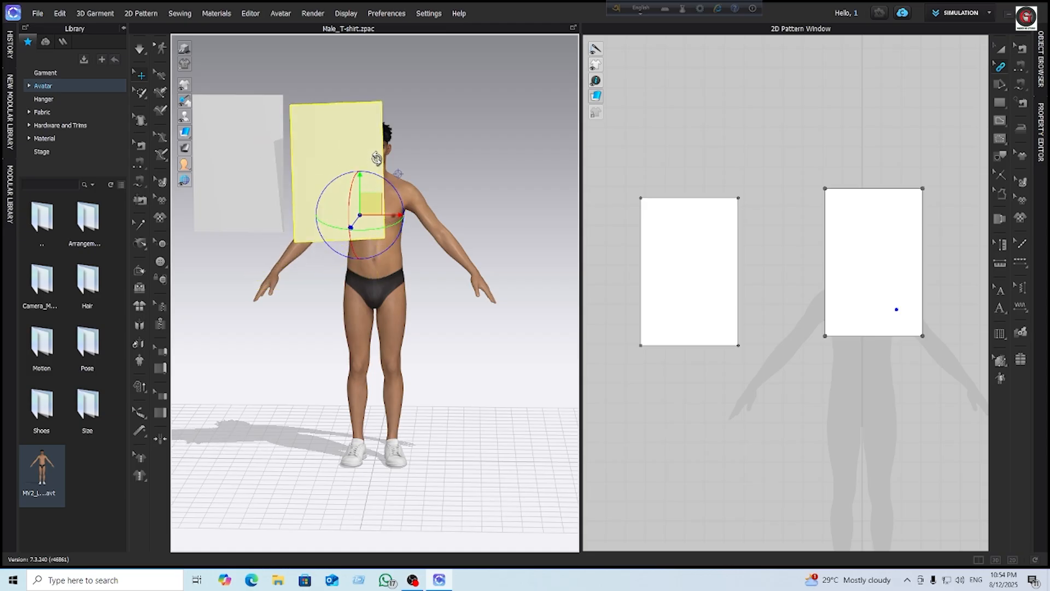
# Tilt the copied piece in the 3D window, and shift and tilt the piece in front of the avatar
pyautogui.click(283, 98)
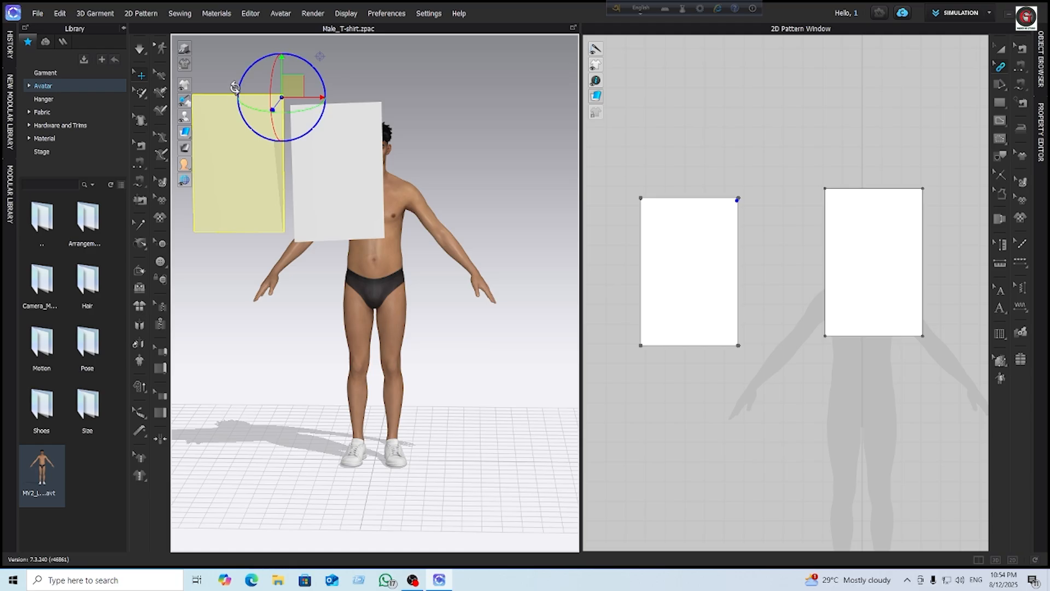
pyautogui.moveTo(239, 88)
pyautogui.mouseDown()
pyautogui.moveTo(262, 124)
pyautogui.moveTo(306, 62)
pyautogui.moveTo(252, 66)
pyautogui.moveTo(255, 105)
pyautogui.moveTo(243, 102)
pyautogui.mouseUp()
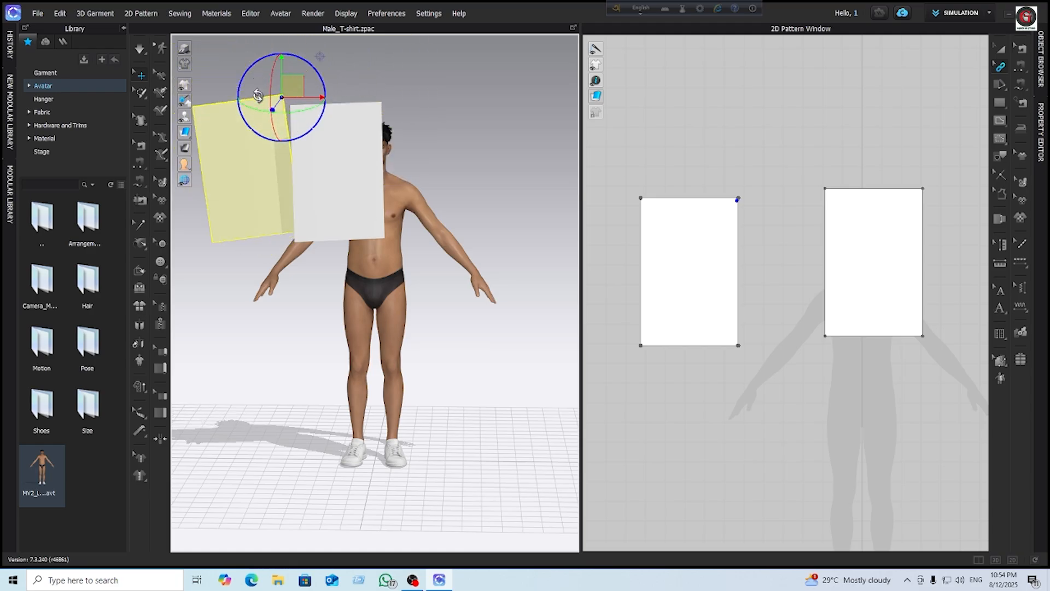
pyautogui.click(341, 240)
pyautogui.moveTo(347, 150)
pyautogui.mouseDown()
pyautogui.moveTo(356, 133)
pyautogui.moveTo(359, 148)
pyautogui.moveTo(348, 144)
pyautogui.mouseUp()
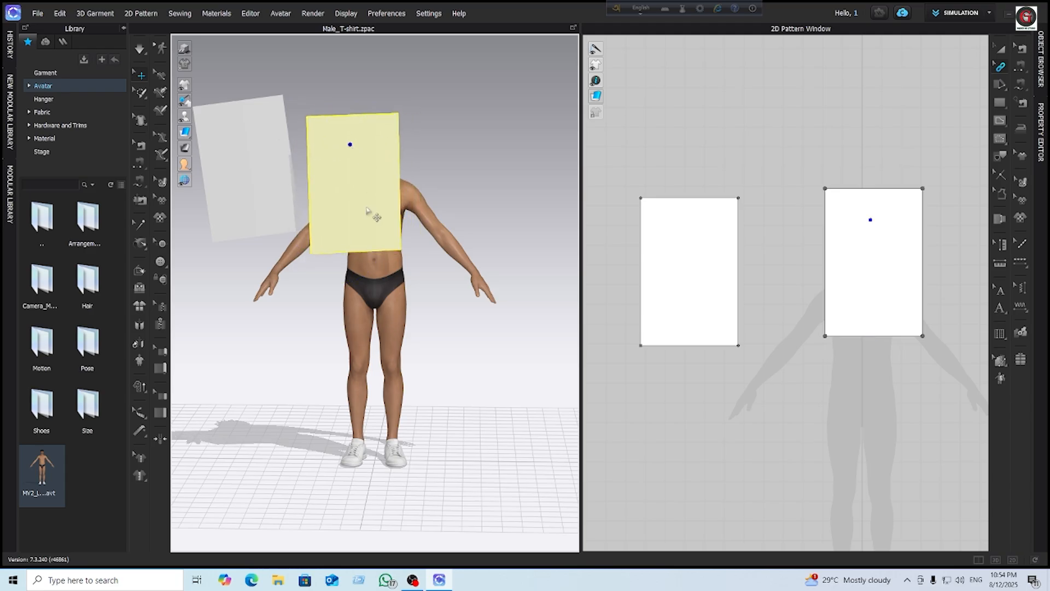
pyautogui.click(355, 255)
pyautogui.click(360, 240)
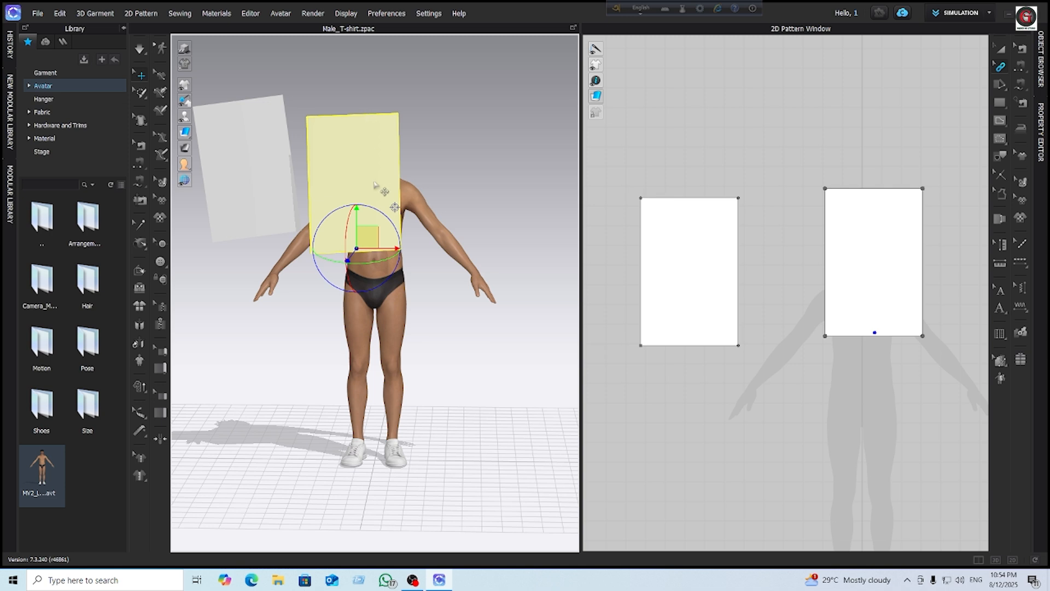
pyautogui.moveTo(369, 208); pyautogui.dragTo(401, 249)
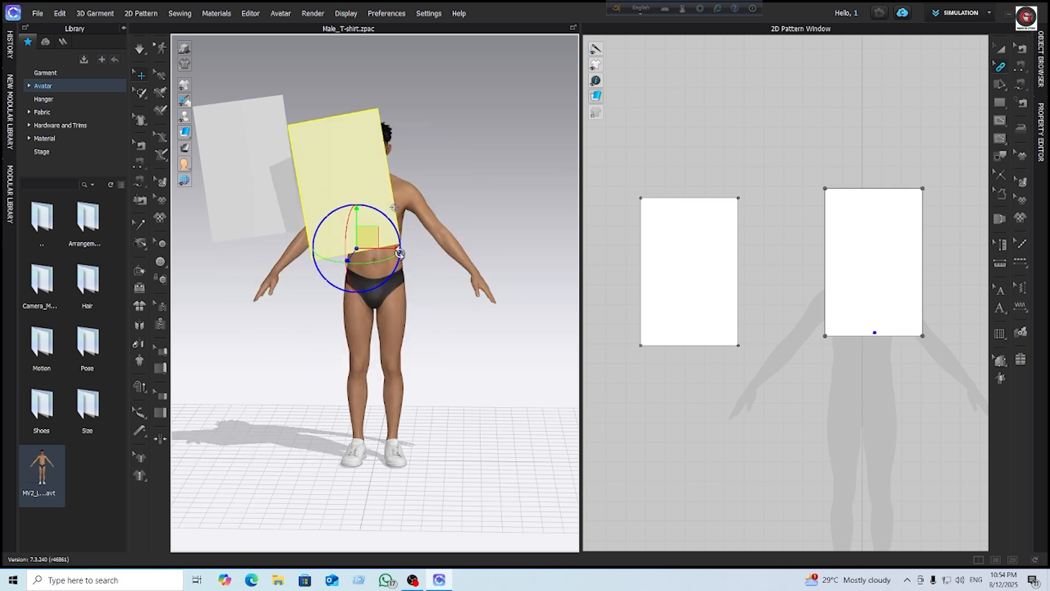
# Position the two pieces on either side of the avatar's torso in the 3D window
pyautogui.click(293, 128)
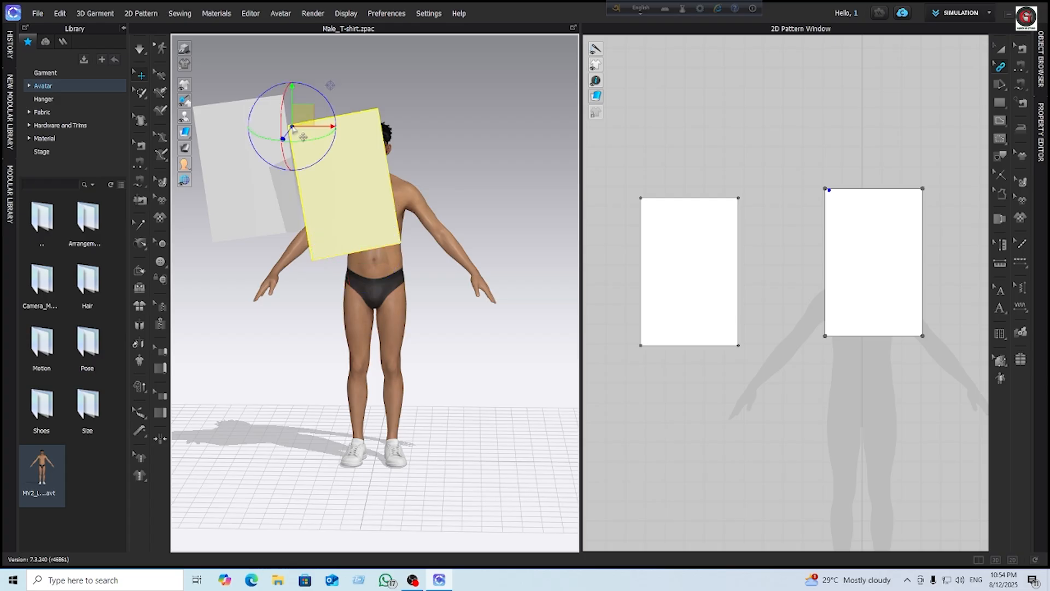
pyautogui.moveTo(333, 112); pyautogui.dragTo(387, 215)
pyautogui.click(271, 159)
pyautogui.moveTo(271, 159); pyautogui.dragTo(286, 174)
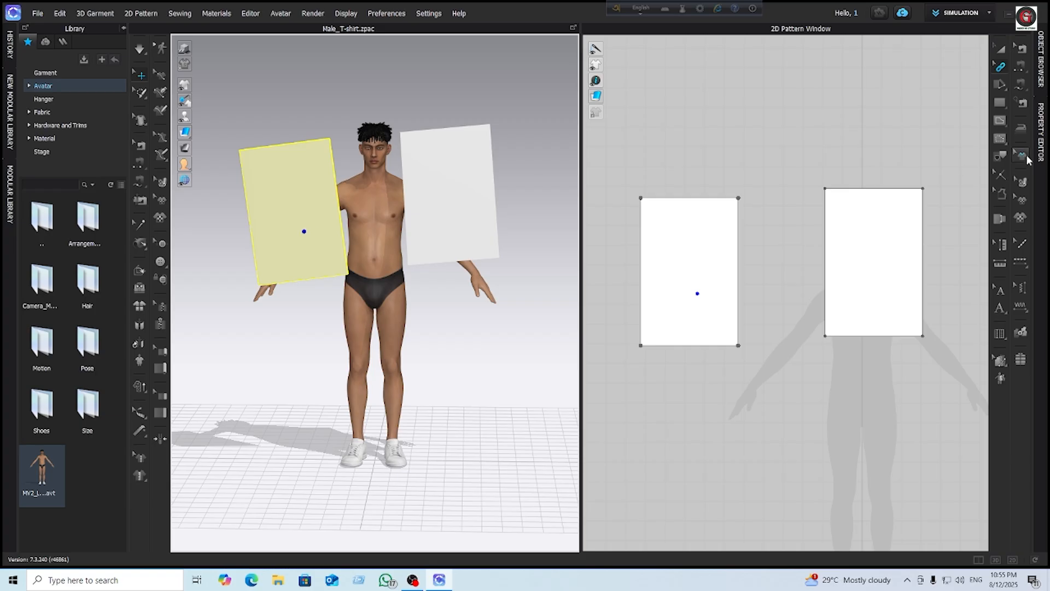
# Activate Edit Curve Point, clear the selection, and pick a point near the middle of the left piece's right edge
pyautogui.click(1005, 91)
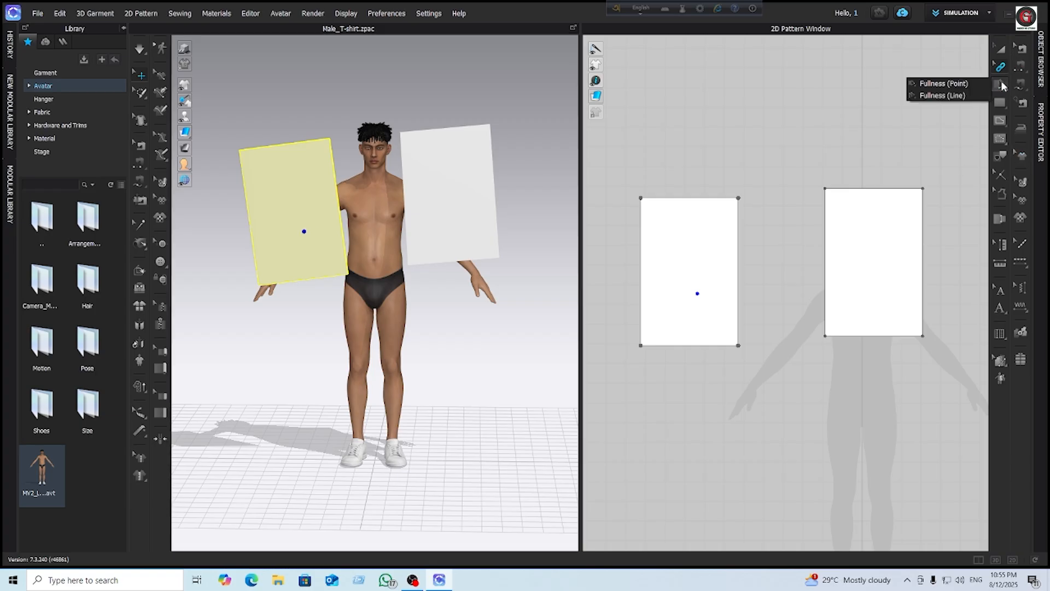
pyautogui.click(1000, 68)
pyautogui.click(1003, 68)
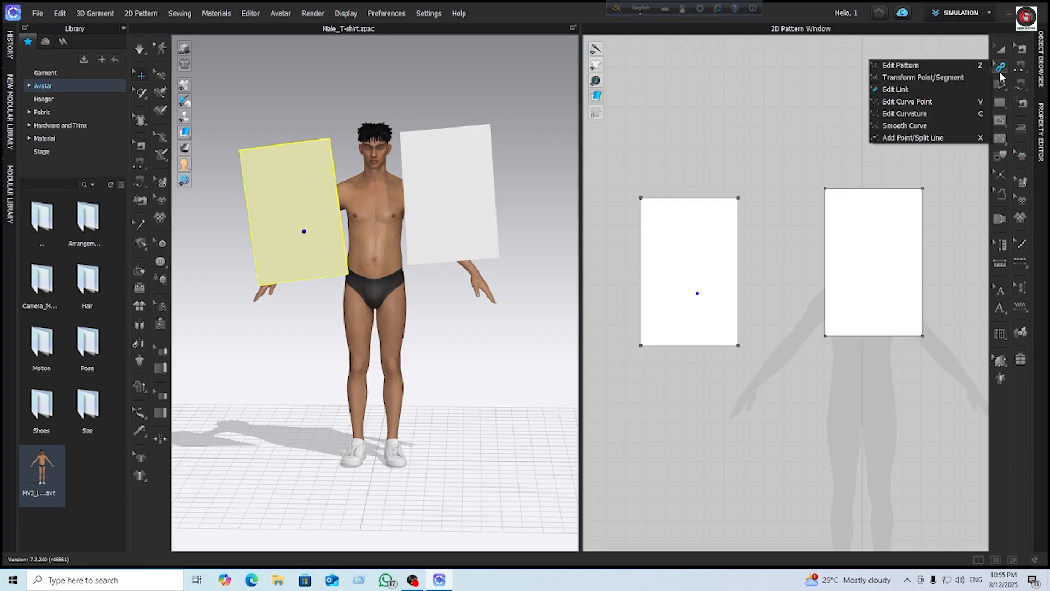
pyautogui.click(906, 103)
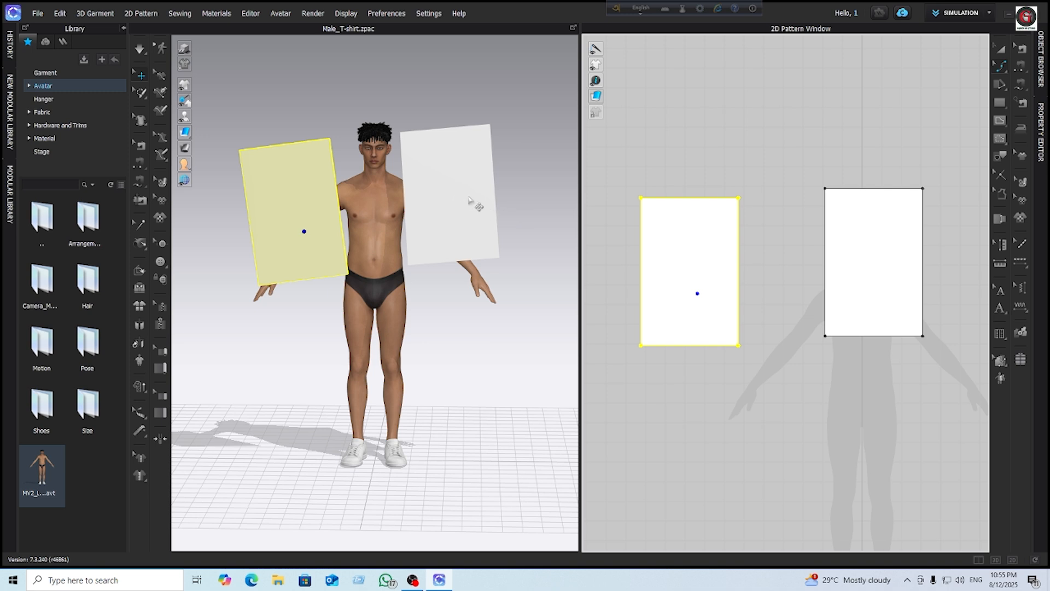
pyautogui.click(451, 382)
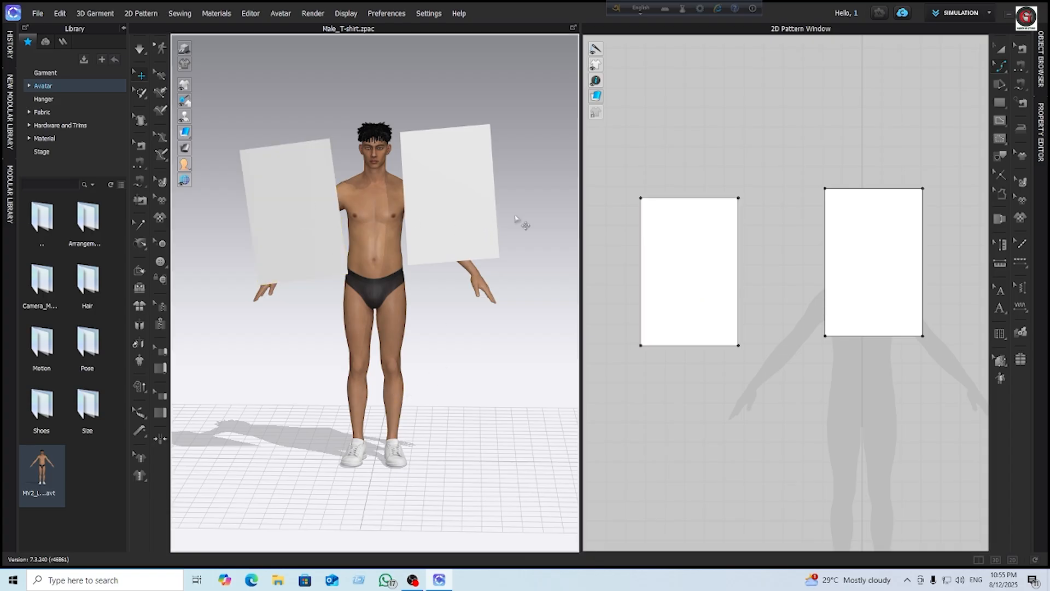
pyautogui.click(739, 266)
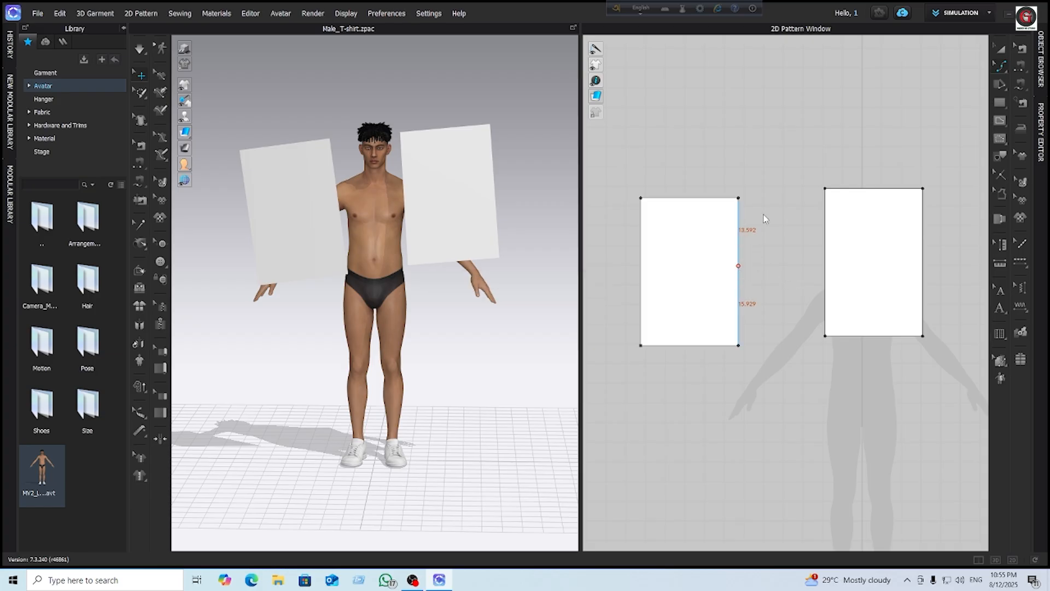
pyautogui.hotkey('ctrl', 'z')
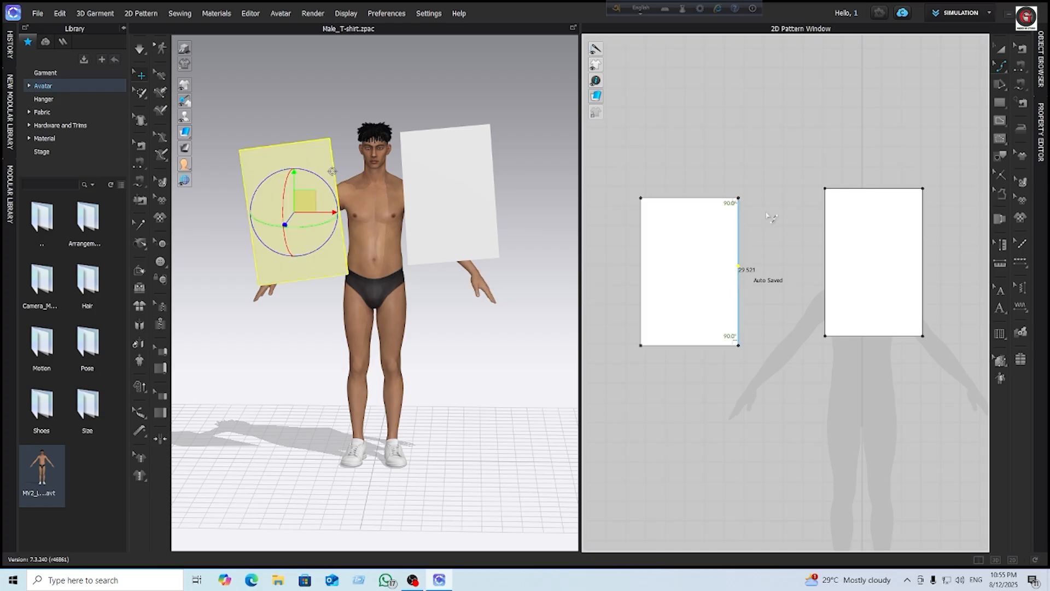
# Bend the left piece's right edge inward, and pull it back outward into a convex curve
pyautogui.click(739, 258)
pyautogui.moveTo(739, 272); pyautogui.dragTo(735, 271)
pyautogui.moveTo(725, 277); pyautogui.dragTo(732, 284)
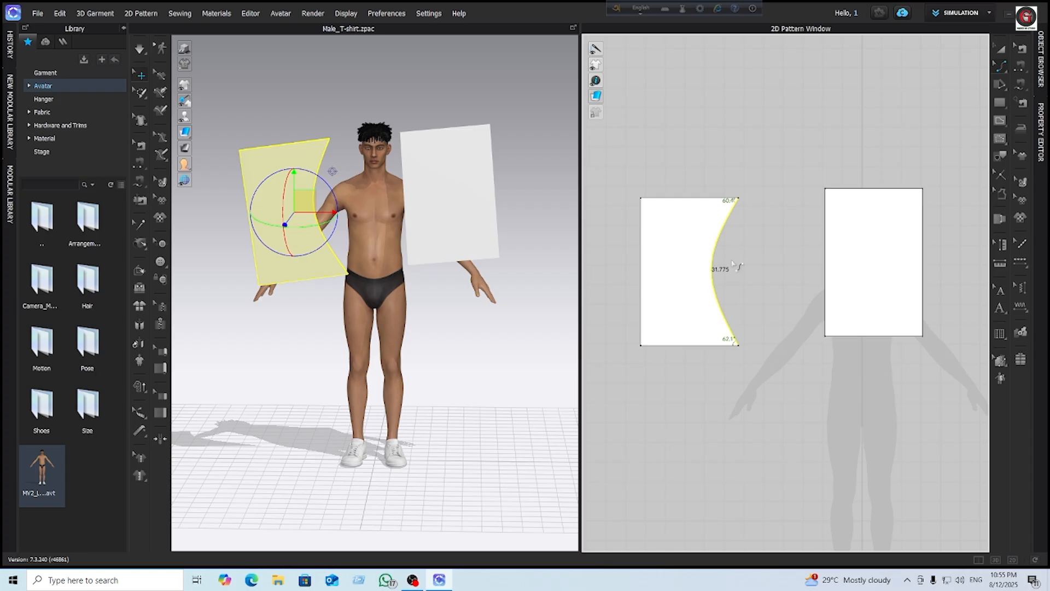
pyautogui.moveTo(717, 272); pyautogui.dragTo(758, 270)
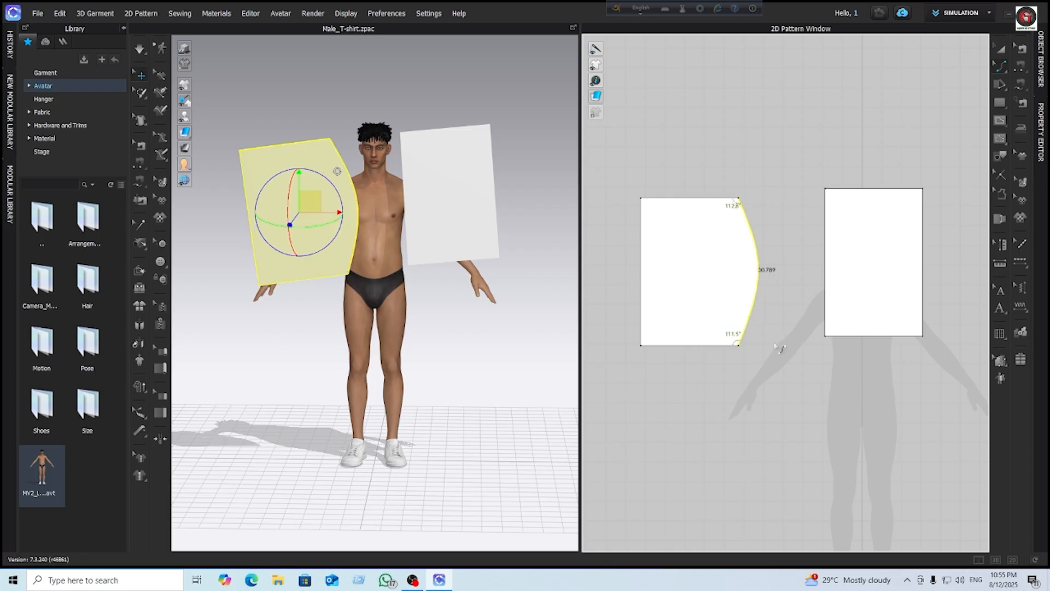
# Add split points at the middle of the left piece's straight and curved side edges, and return to Edit Curve Point
pyautogui.press('x')
pyautogui.click(640, 266)
pyautogui.click(1002, 68)
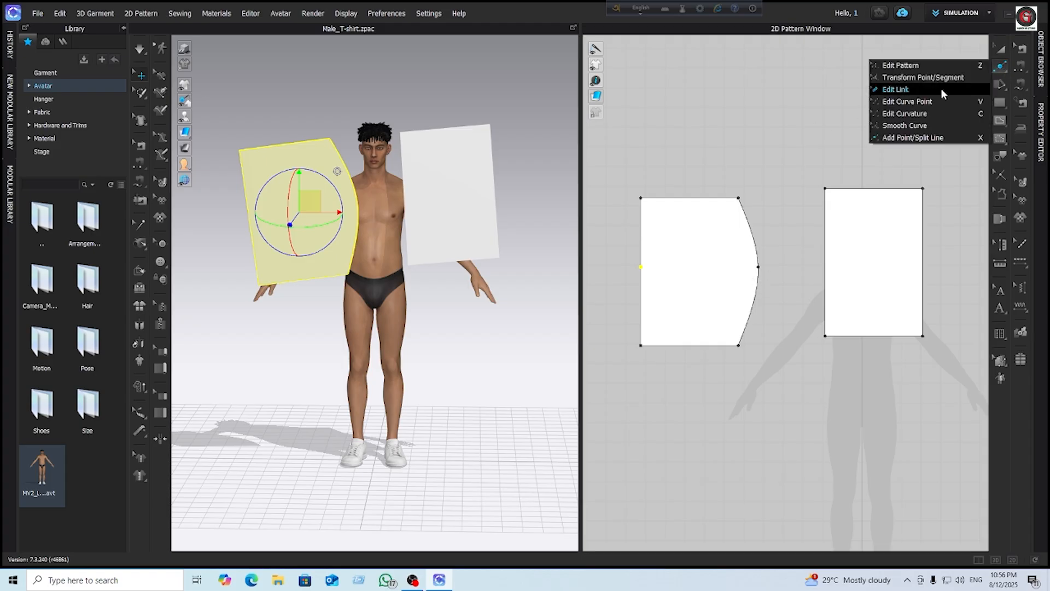
pyautogui.click(920, 103)
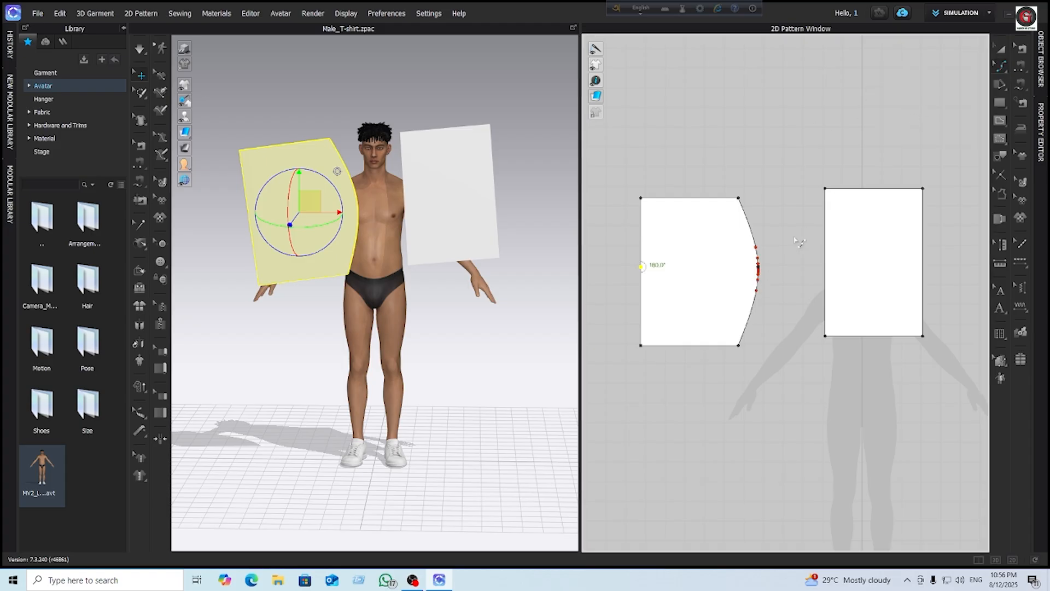
# Reshape the left piece's curved edge by pulling its curve points outward, and move its upper-right corner down and inward
pyautogui.moveTo(758, 248); pyautogui.dragTo(778, 217)
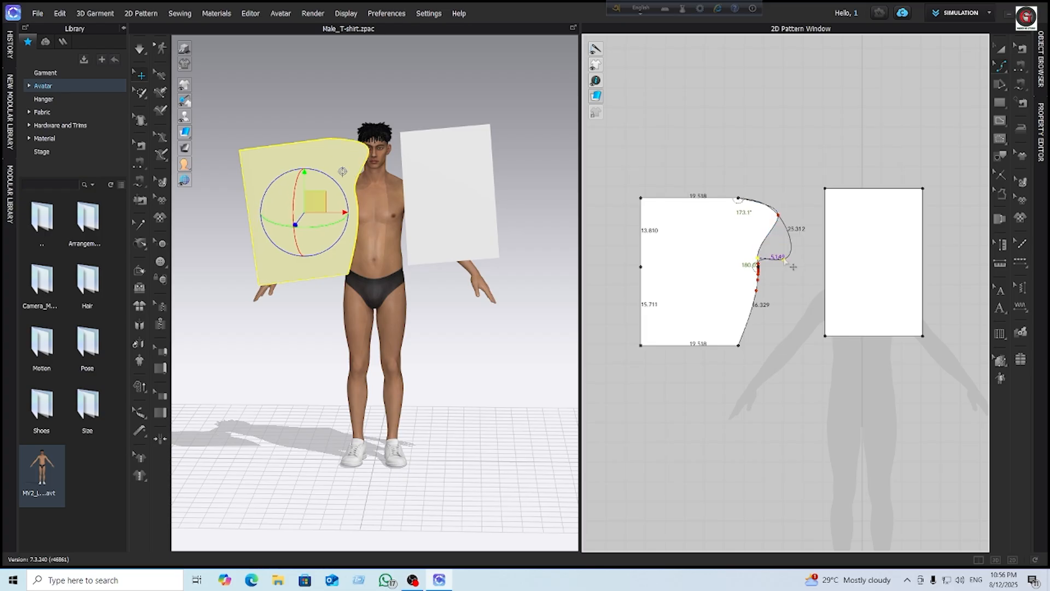
pyautogui.moveTo(757, 258); pyautogui.dragTo(785, 259)
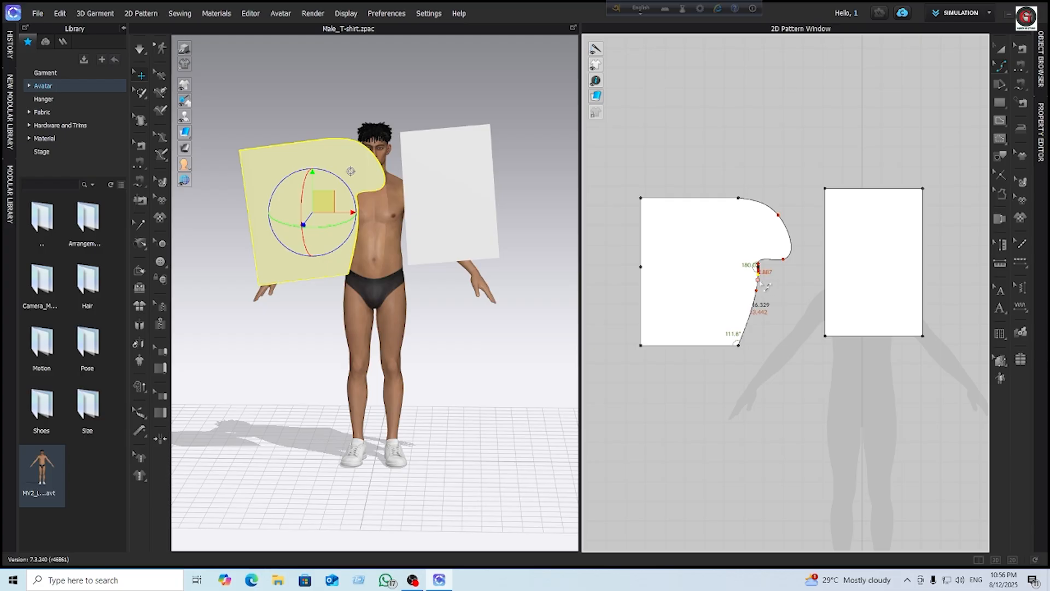
pyautogui.moveTo(763, 285); pyautogui.dragTo(768, 310)
pyautogui.moveTo(759, 268); pyautogui.dragTo(818, 308)
pyautogui.click(722, 383)
pyautogui.moveTo(739, 199); pyautogui.dragTo(719, 239)
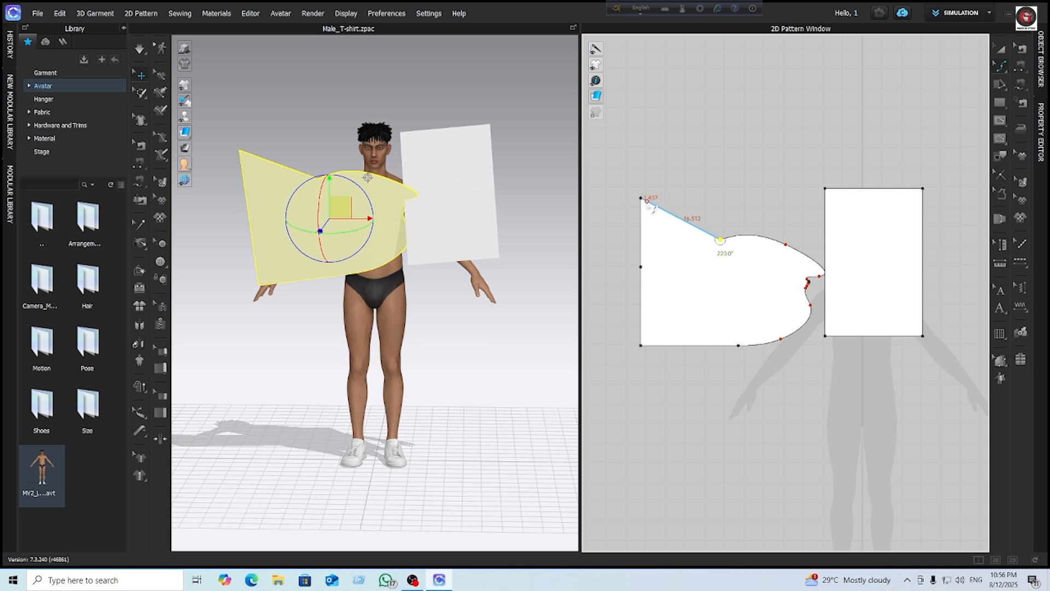
# Reshape the left piece's upper-left area by moving its upper-left corner above the piece and its left-edge midpoint upward
pyautogui.moveTo(648, 202); pyautogui.dragTo(732, 163)
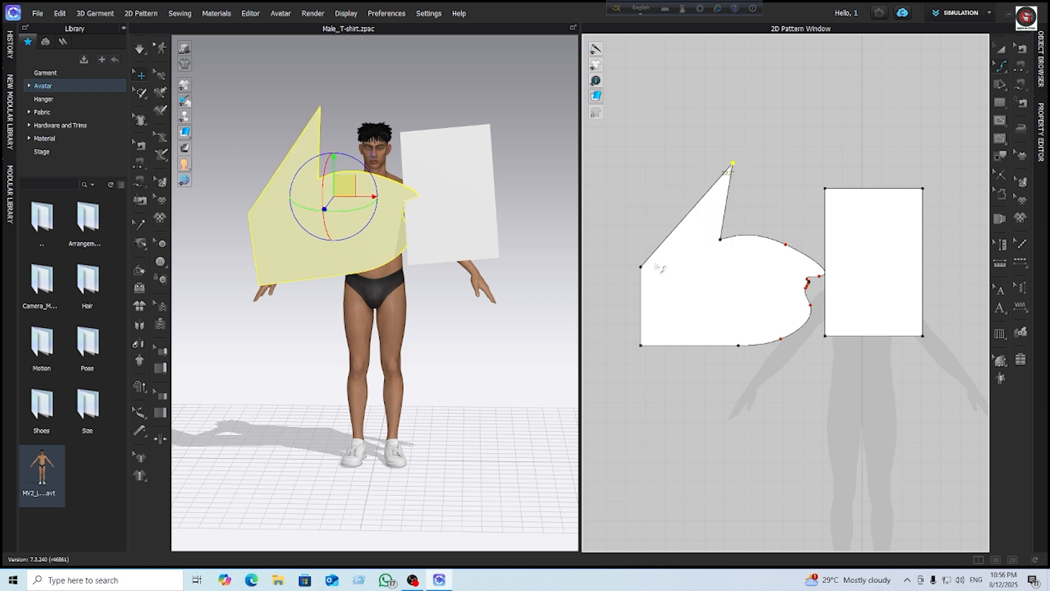
pyautogui.moveTo(640, 267); pyautogui.dragTo(636, 199)
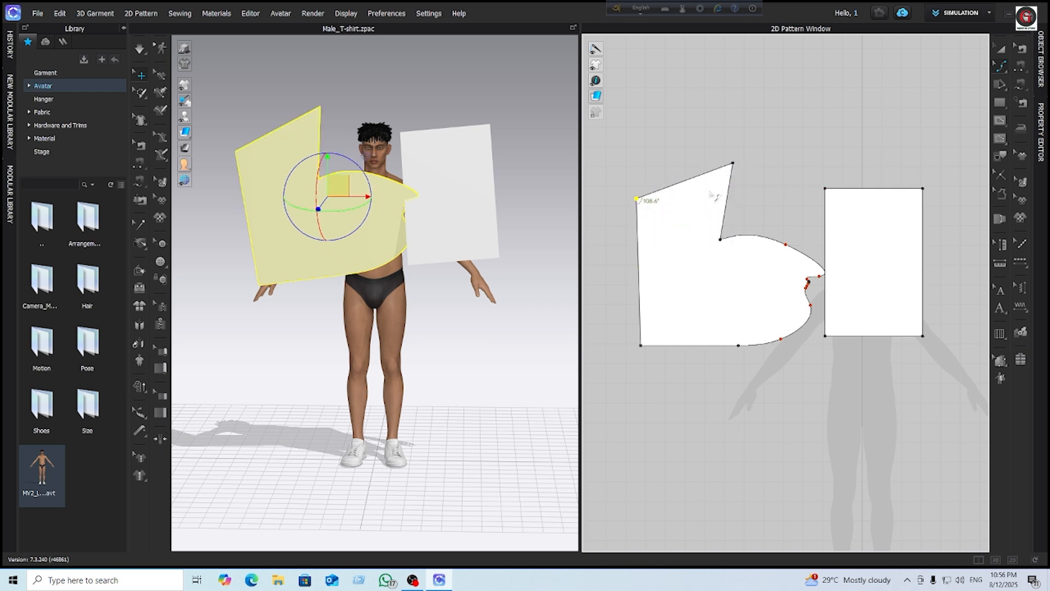
pyautogui.moveTo(733, 163); pyautogui.dragTo(659, 136)
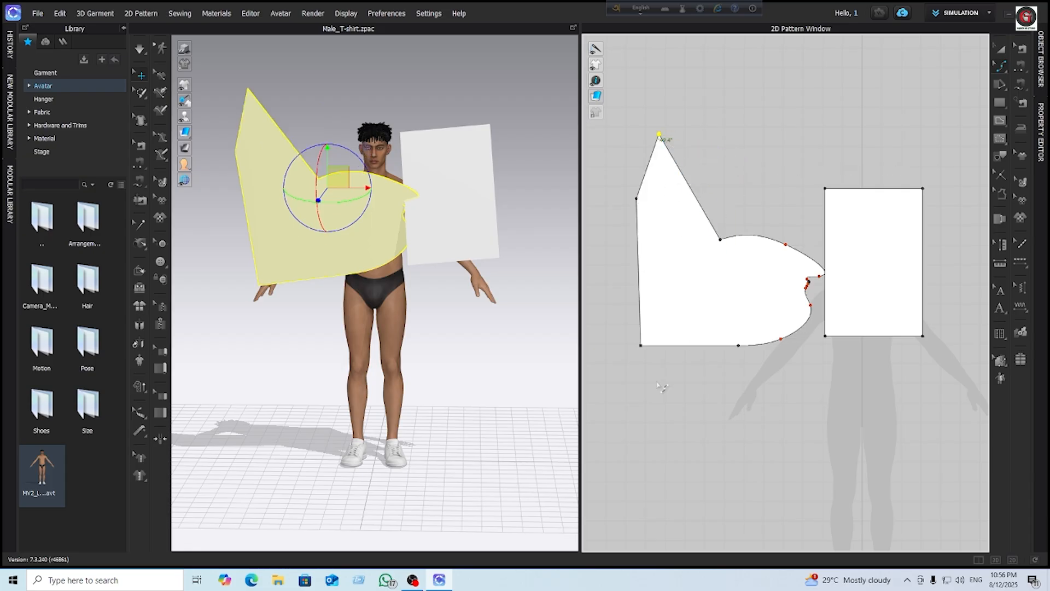
# Undo the recent corner moves and curve-point edits on the left piece, restoring its straight top edge
pyautogui.hotkey('ctrl', 'z')
pyautogui.hotkey('ctrl', 'z')
pyautogui.hotkey('ctrl', 'z')
pyautogui.hotkey('ctrl', 'z')
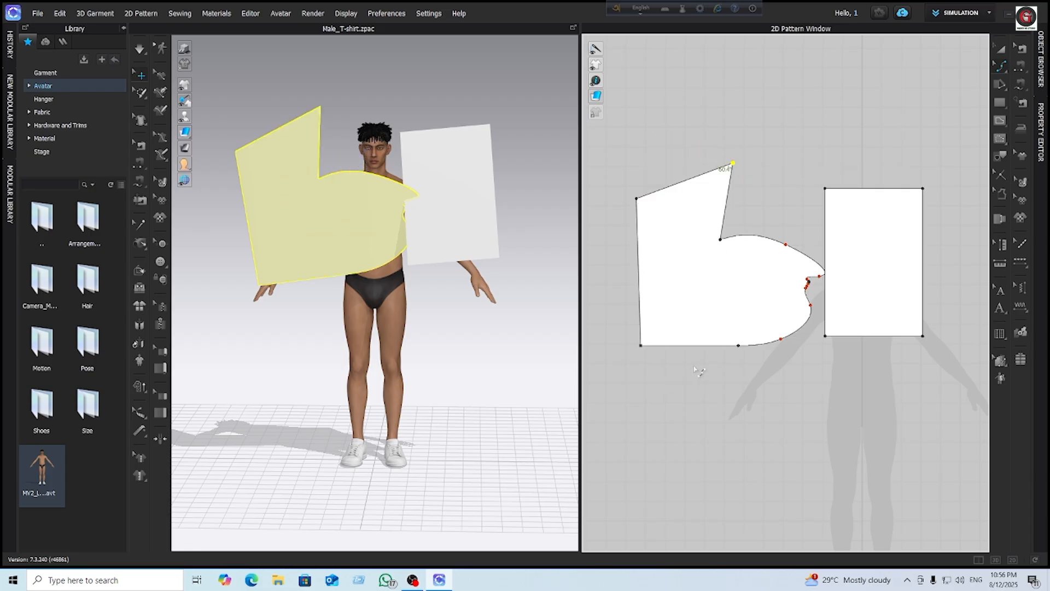
pyautogui.hotkey('ctrl', 'z')
pyautogui.hotkey('ctrl', 'z')
pyautogui.hotkey('ctrl', 'z')
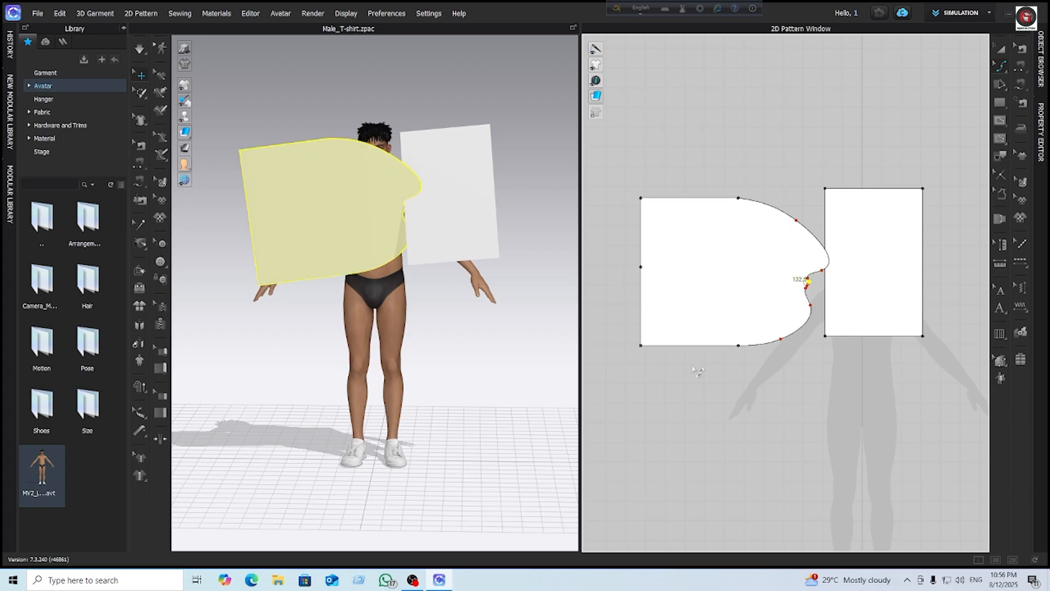
# With Edit Curvature, bow the left piece's straight top edge and both segments of its left edge outward
pyautogui.click(1008, 70)
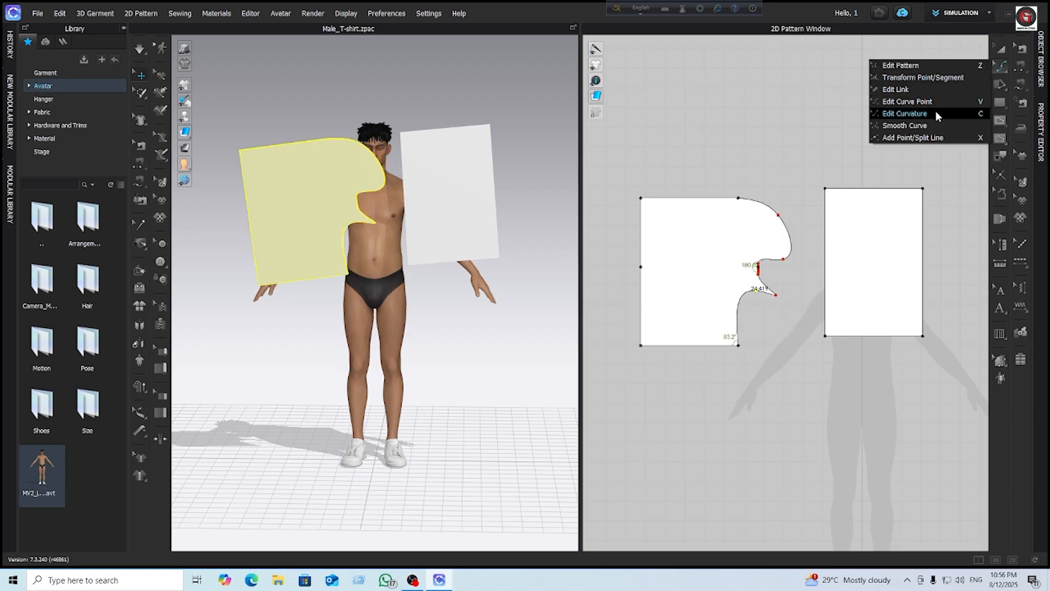
pyautogui.click(905, 113)
pyautogui.moveTo(706, 198); pyautogui.dragTo(690, 143)
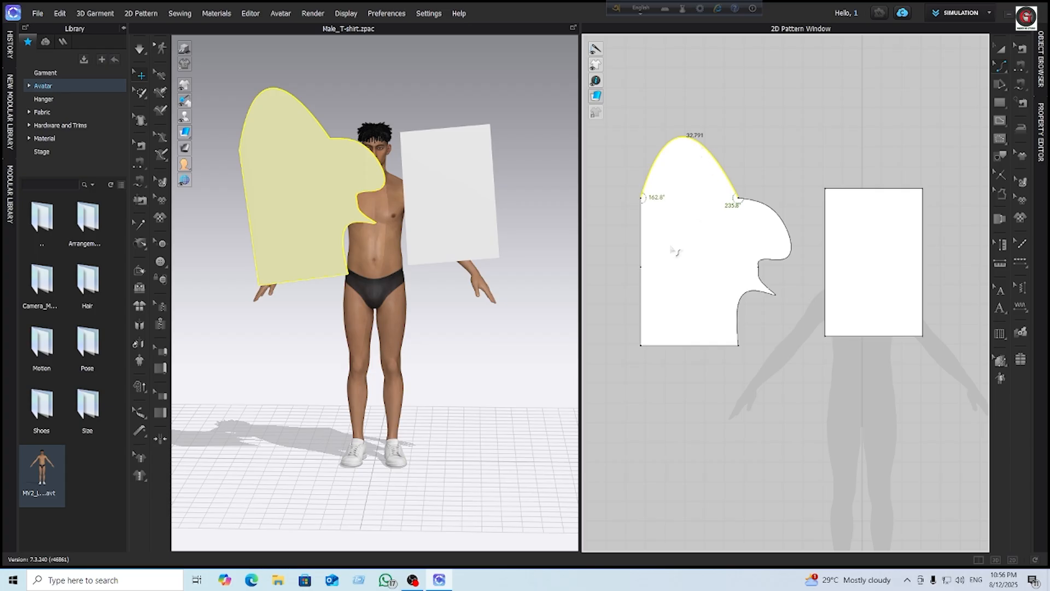
pyautogui.moveTo(642, 280); pyautogui.dragTo(651, 243)
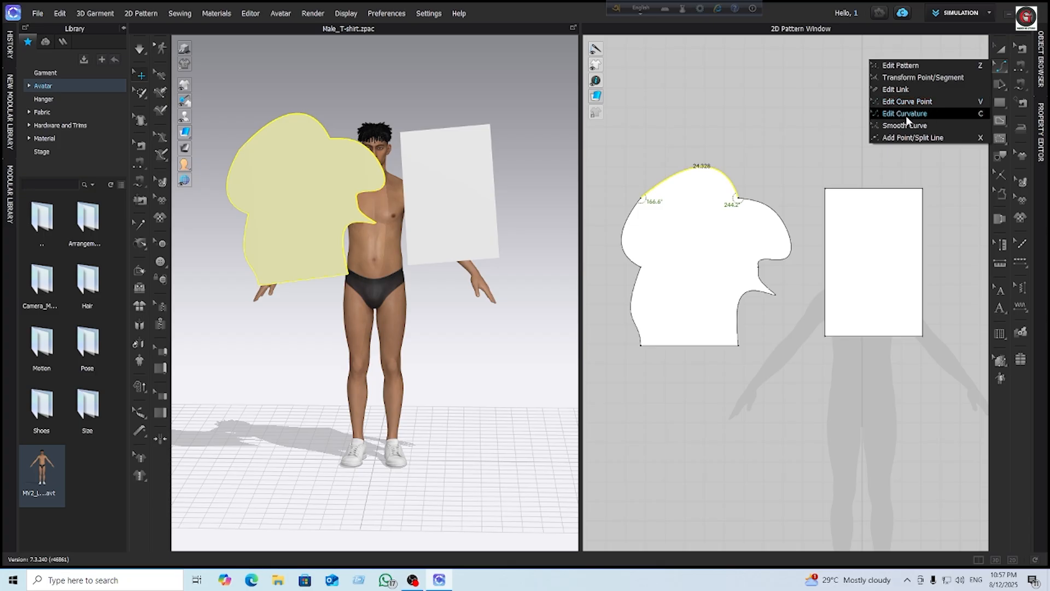
pyautogui.click(982, 117)
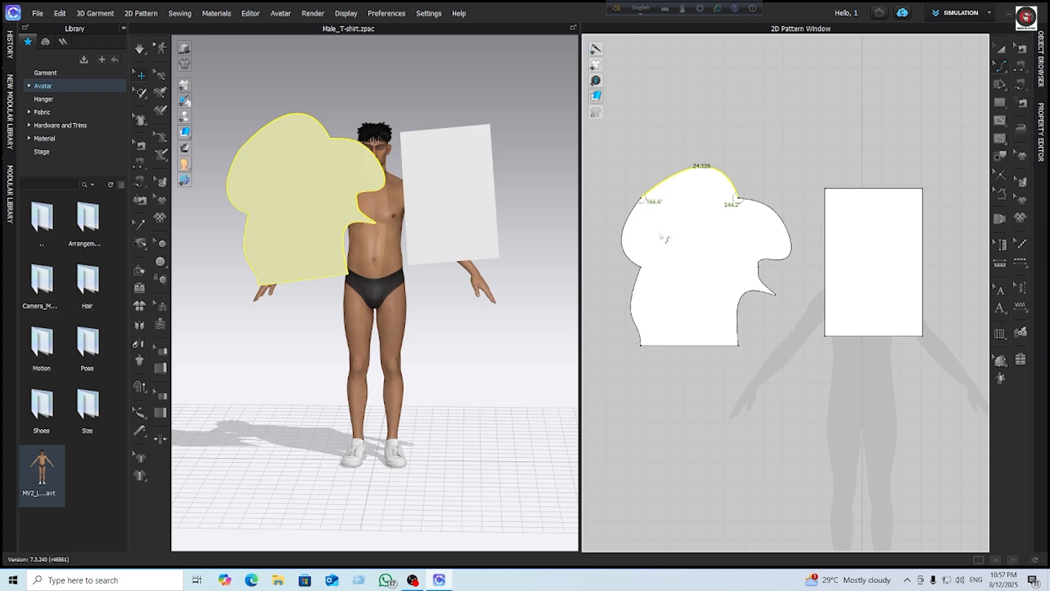
pyautogui.moveTo(651, 205); pyautogui.dragTo(639, 177)
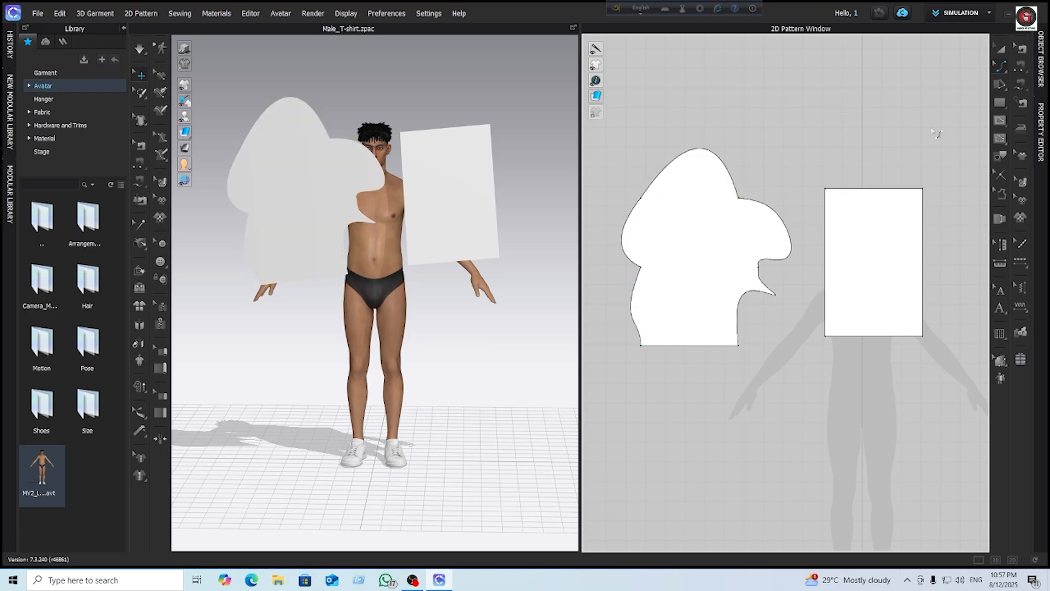
# With Edit Curve Point, raise the point ending the left piece's top edge and swing its handle inward to make an S-shaped edge
pyautogui.click(1002, 66)
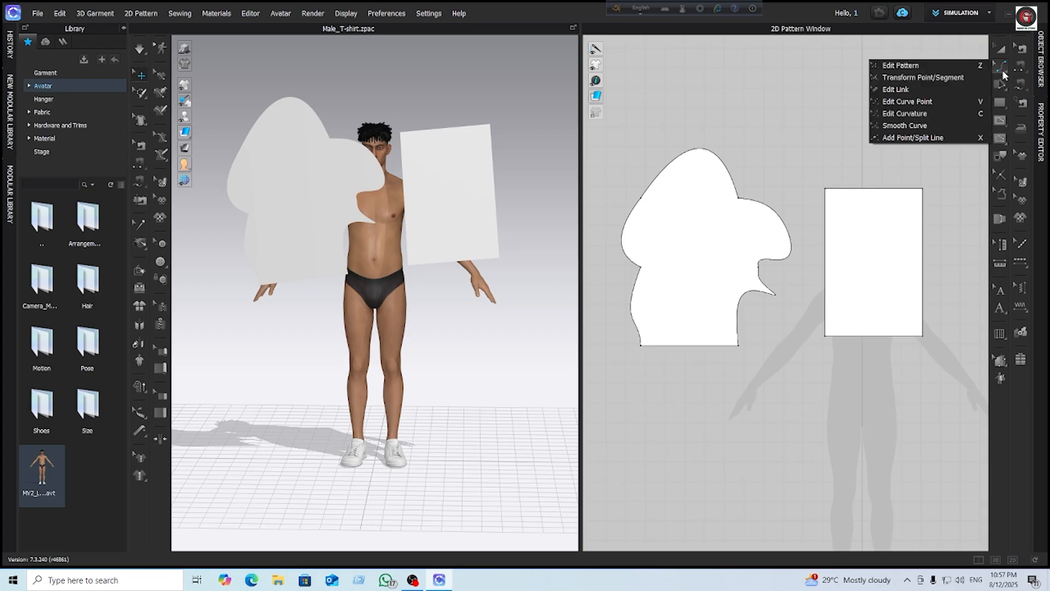
pyautogui.click(929, 102)
pyautogui.moveTo(741, 199); pyautogui.dragTo(764, 160)
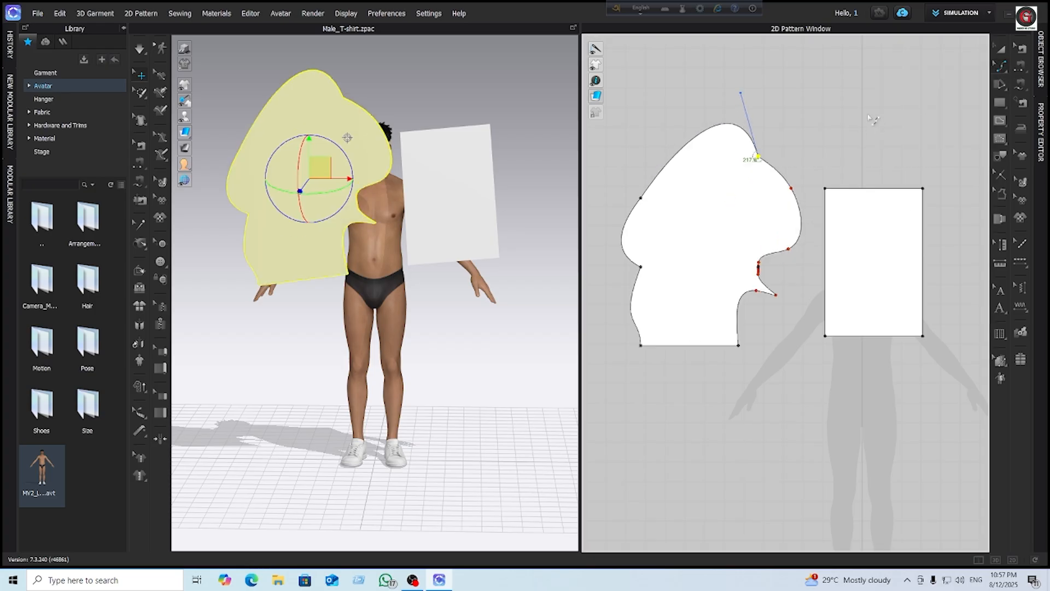
pyautogui.moveTo(740, 93); pyautogui.dragTo(711, 215)
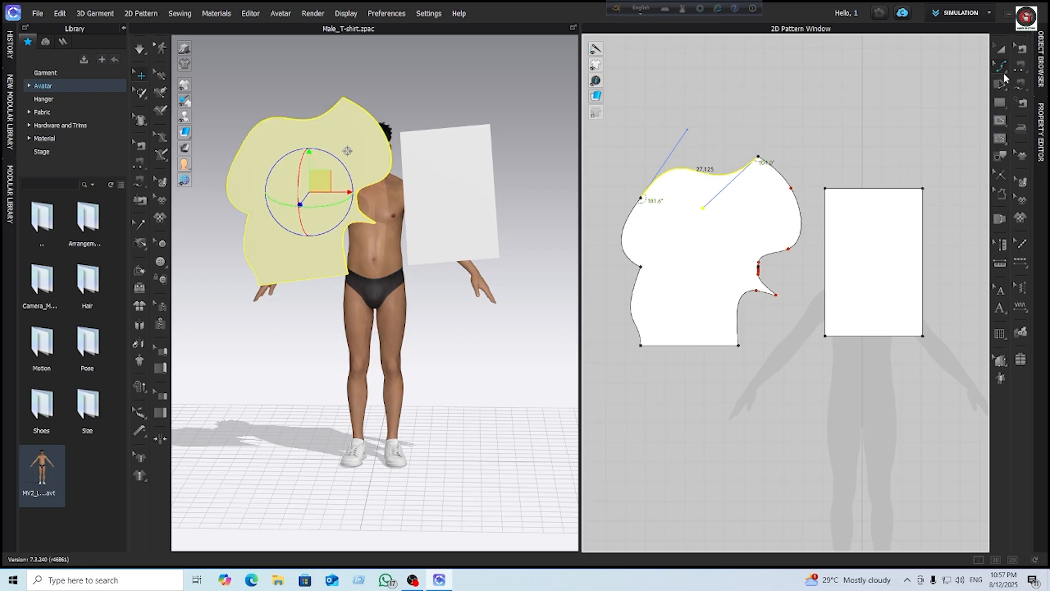
pyautogui.click(1007, 71)
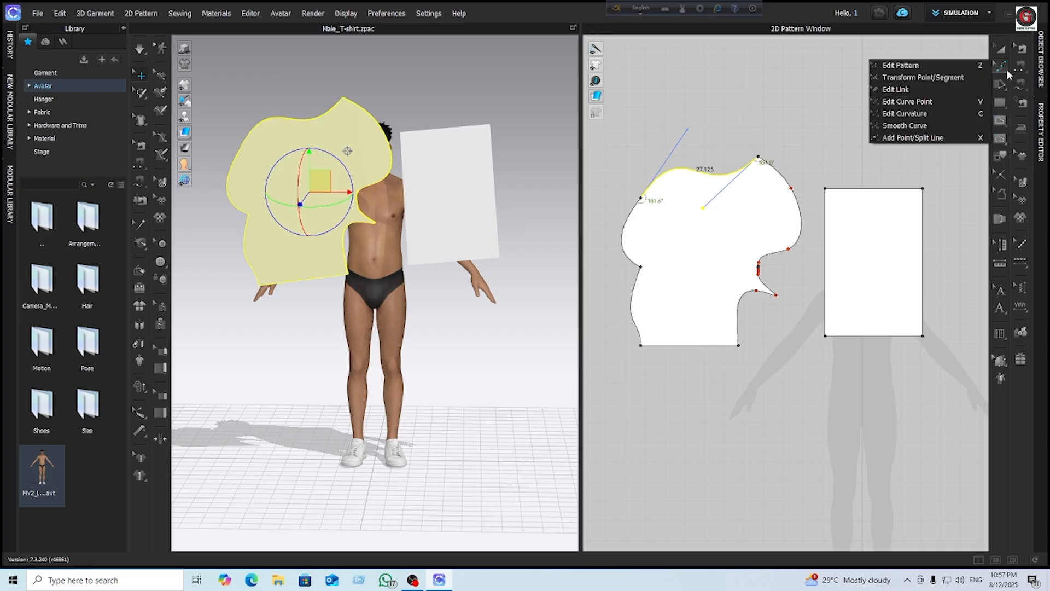
pyautogui.click(907, 113)
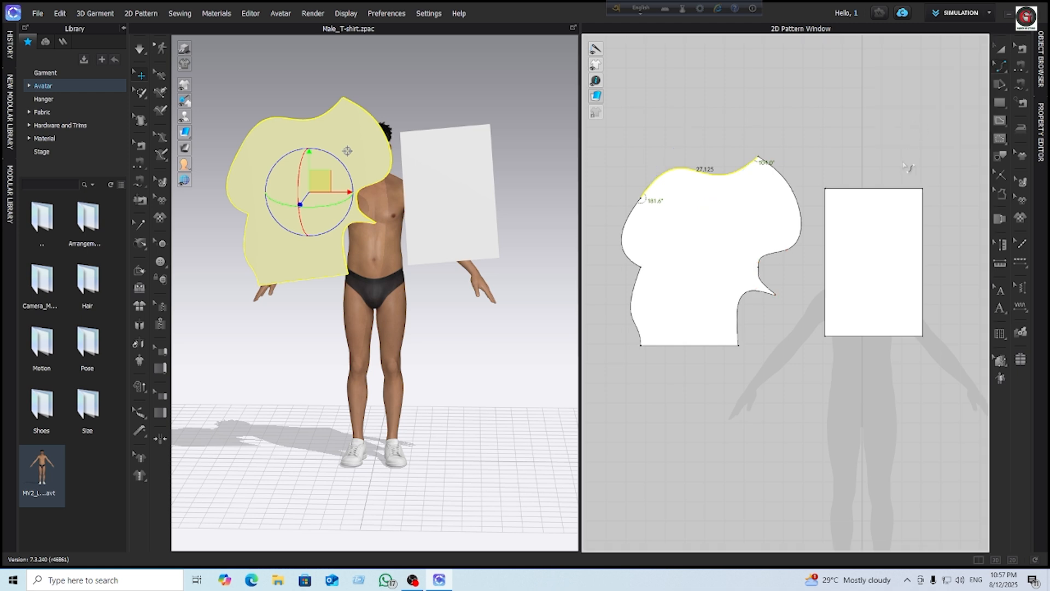
pyautogui.click(1003, 86)
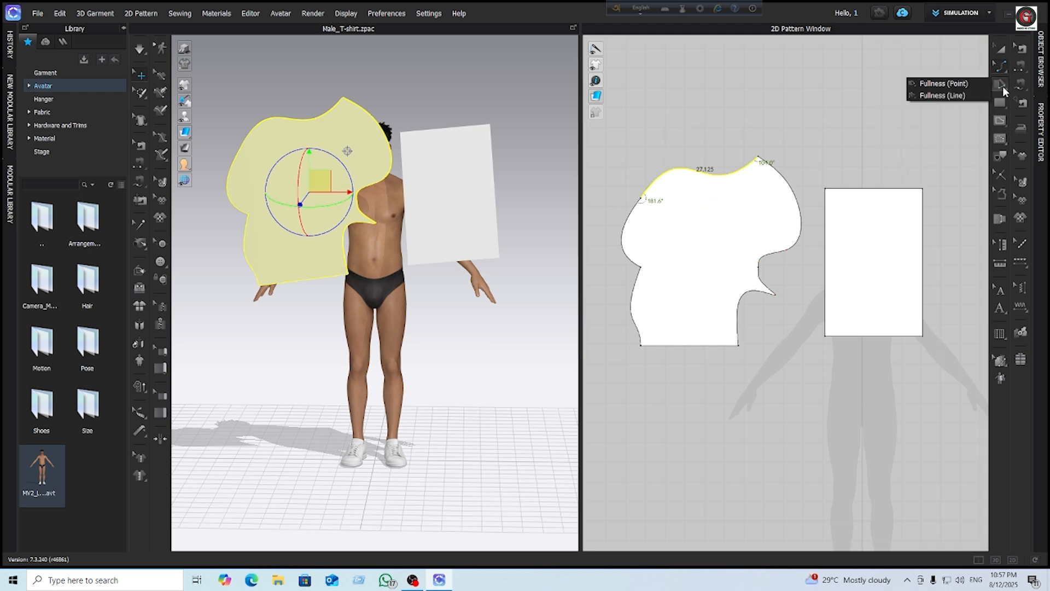
pyautogui.click(1005, 68)
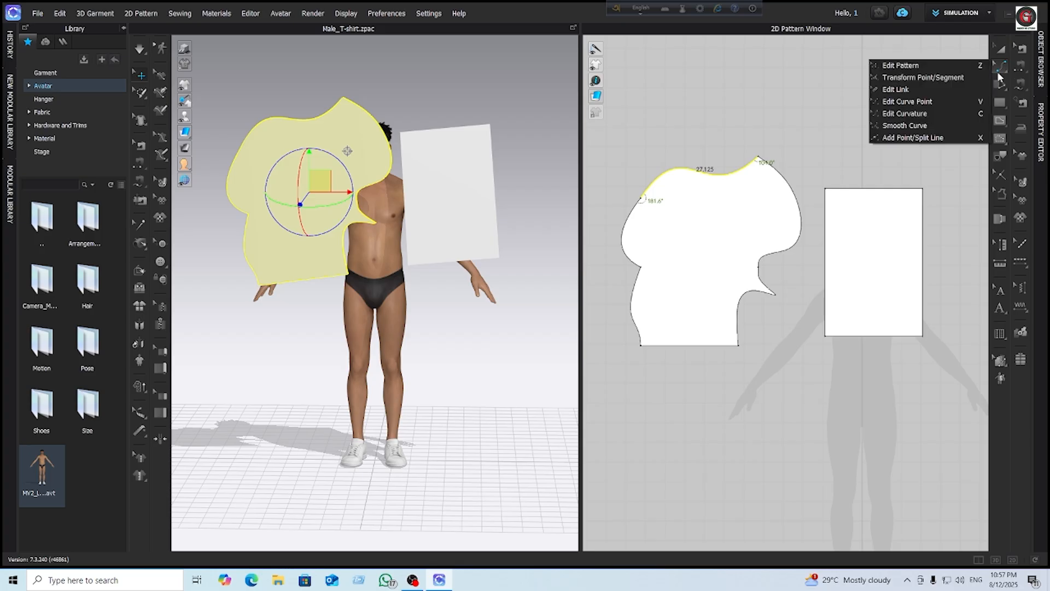
pyautogui.click(897, 125)
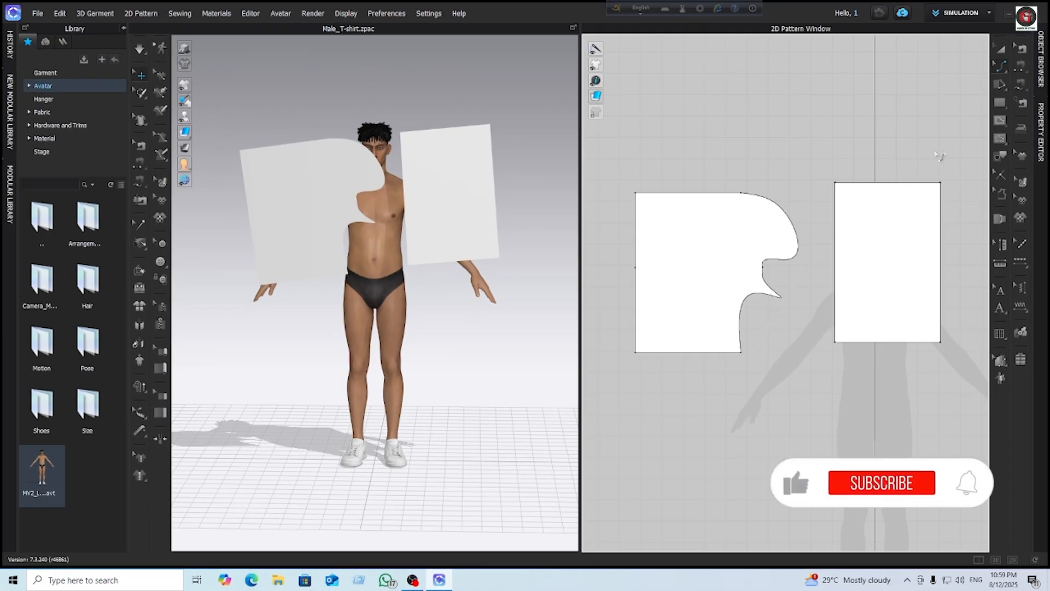
pyautogui.click(1000, 88)
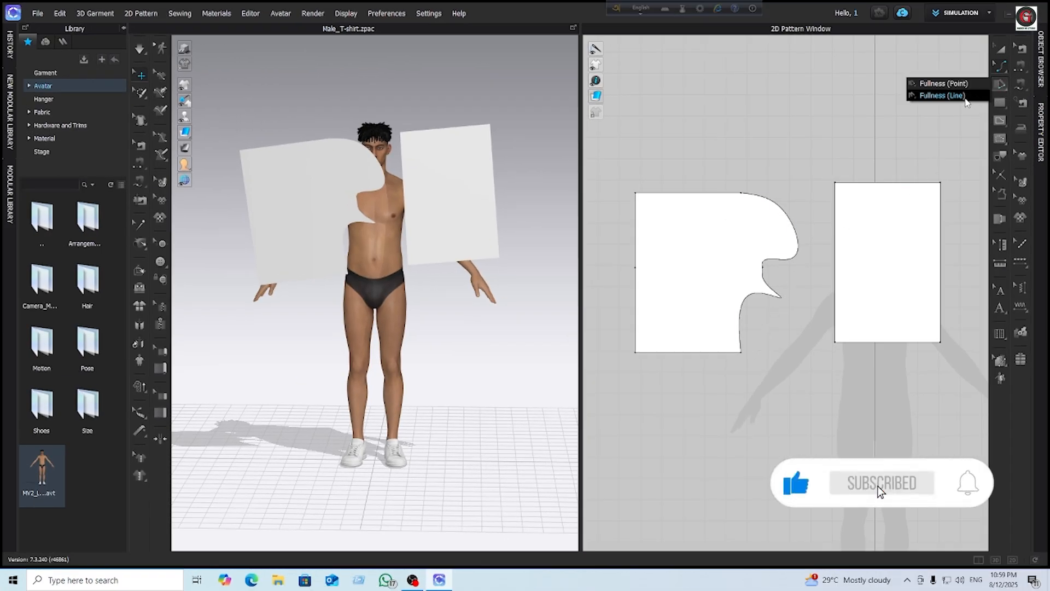
pyautogui.click(964, 96)
# With Smooth Curve, replace the left piece's upper-left corner by an outward curve from the top-edge point to the left-edge midpoint
pyautogui.click(1005, 70)
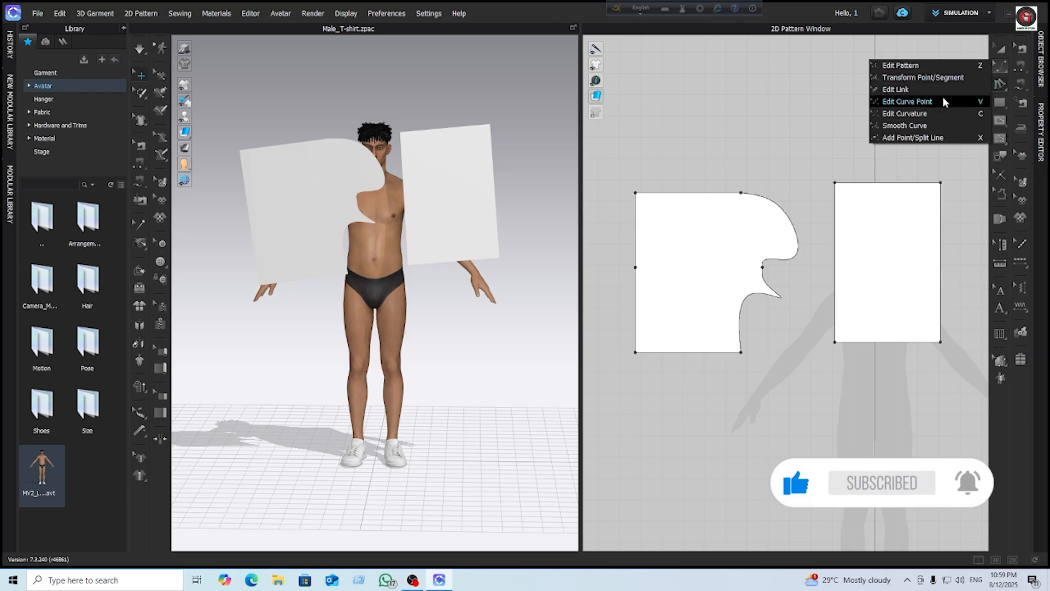
pyautogui.click(897, 126)
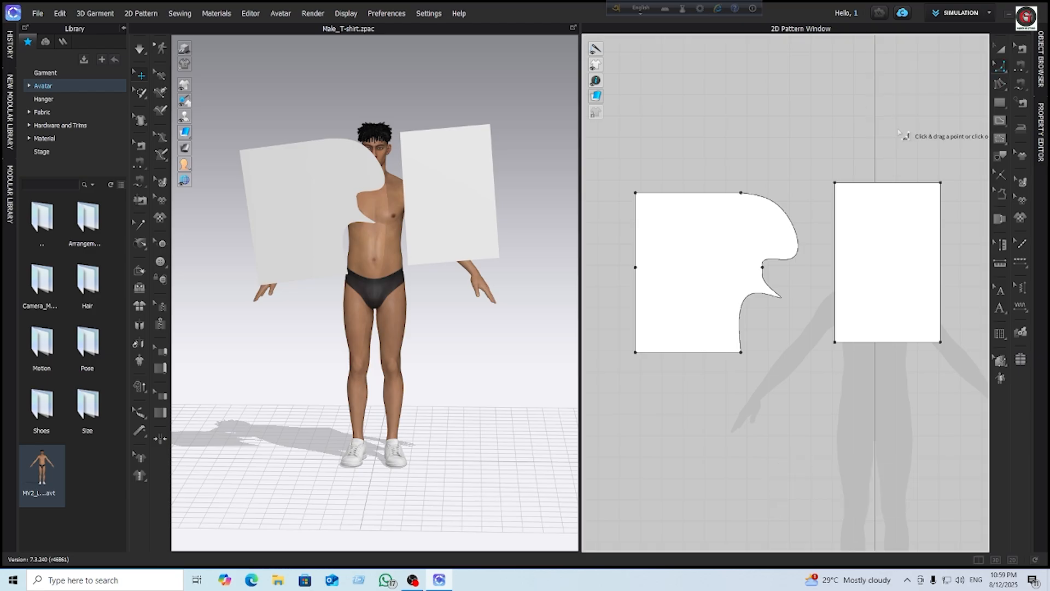
pyautogui.click(741, 192)
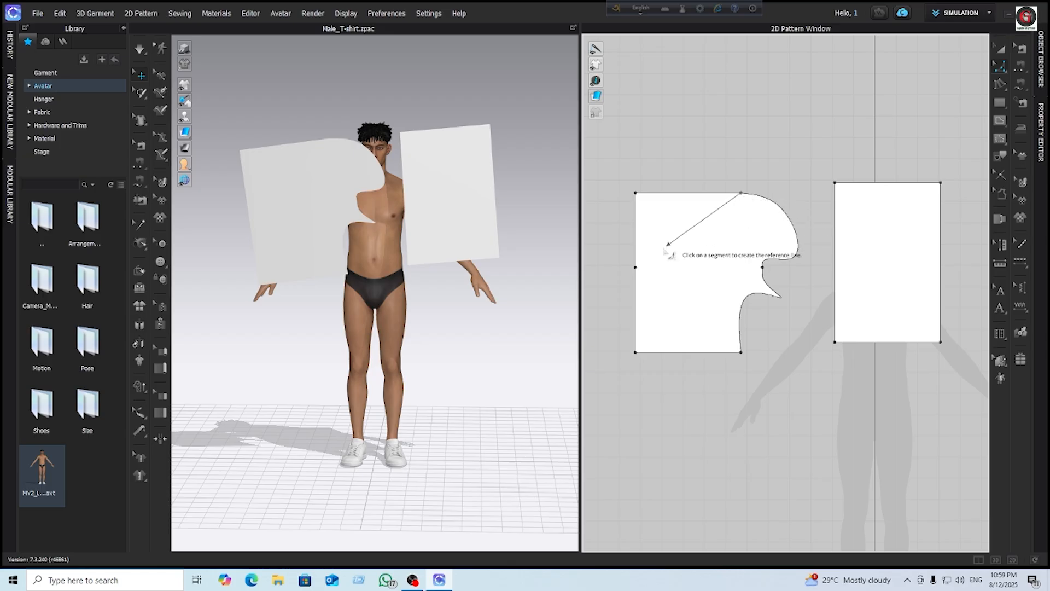
pyautogui.click(636, 267)
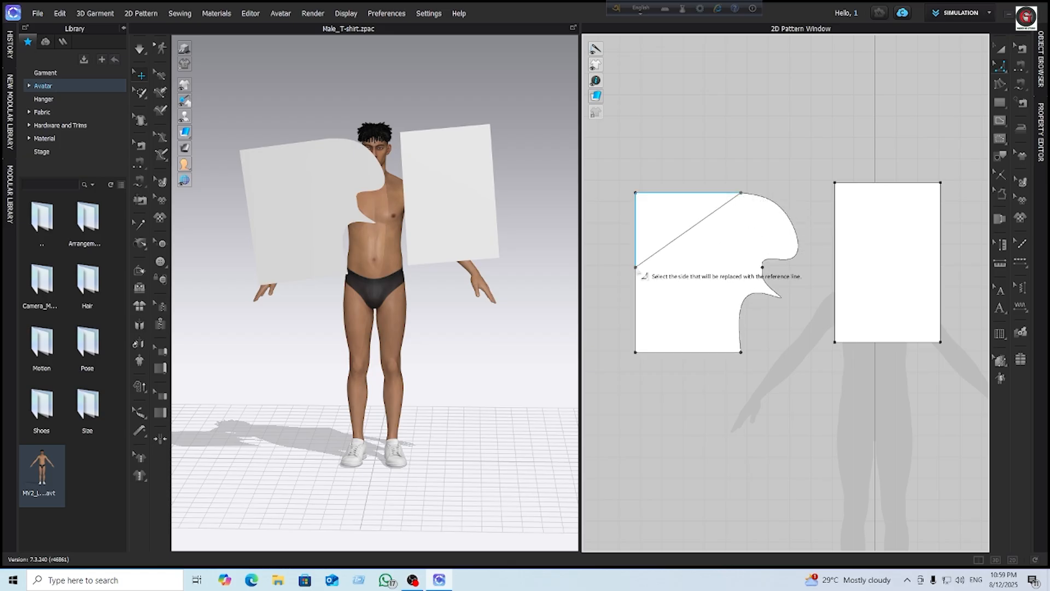
pyautogui.click(692, 237)
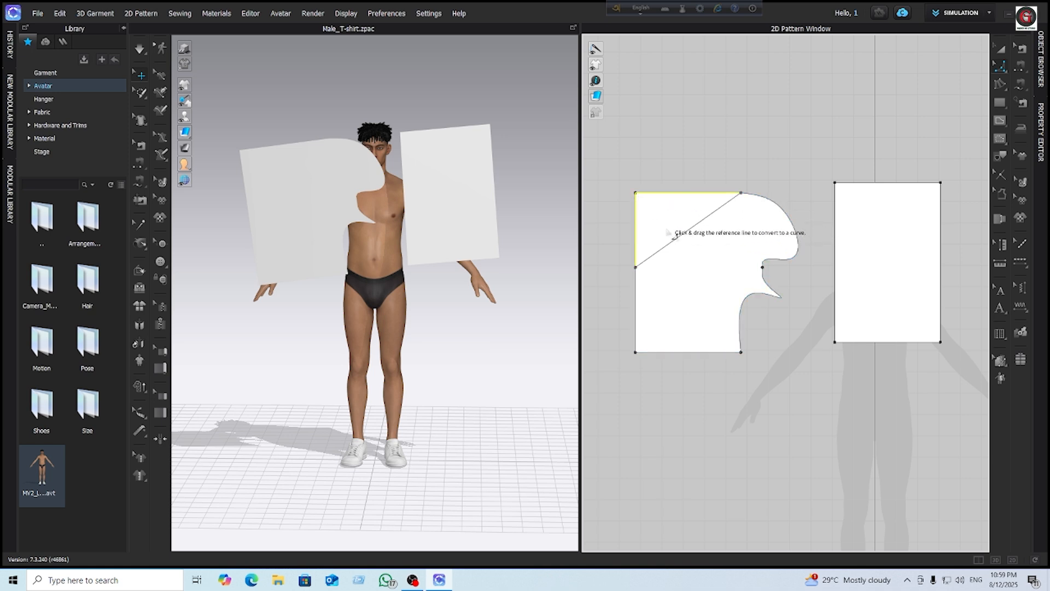
pyautogui.moveTo(692, 234); pyautogui.dragTo(646, 205)
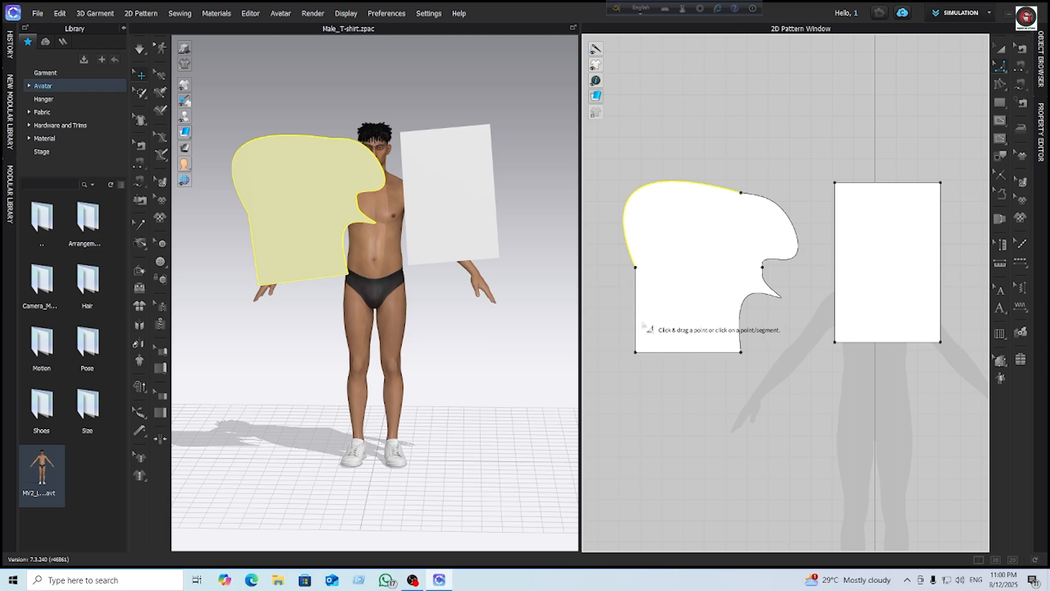
# Smooth-curve the left piece from its left-edge midpoint to its lower-right corner, replacing the upper side with a curve pulled past the lower-left corner
pyautogui.click(684, 184)
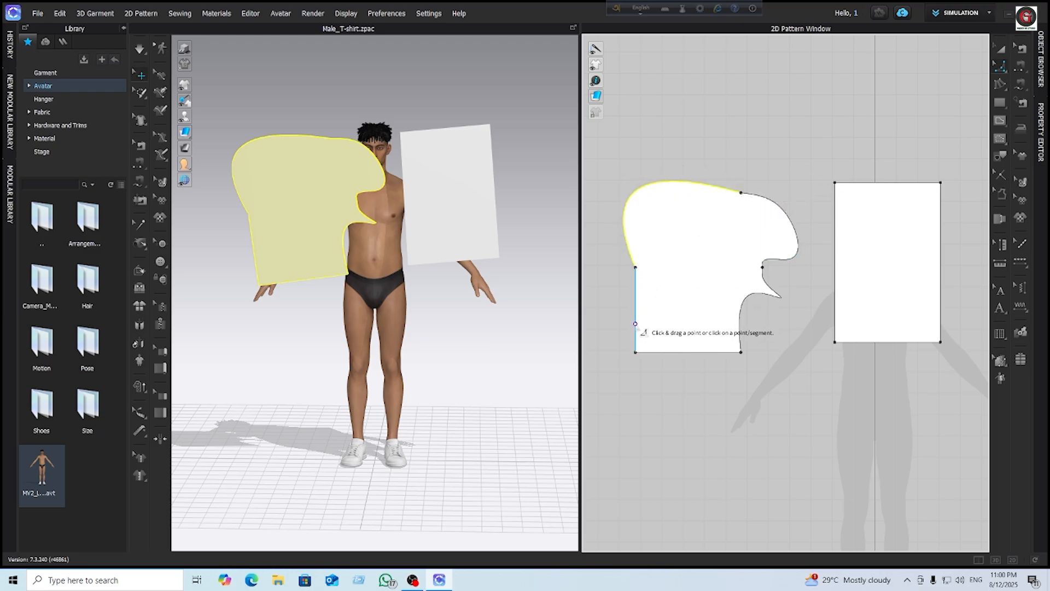
pyautogui.click(636, 268)
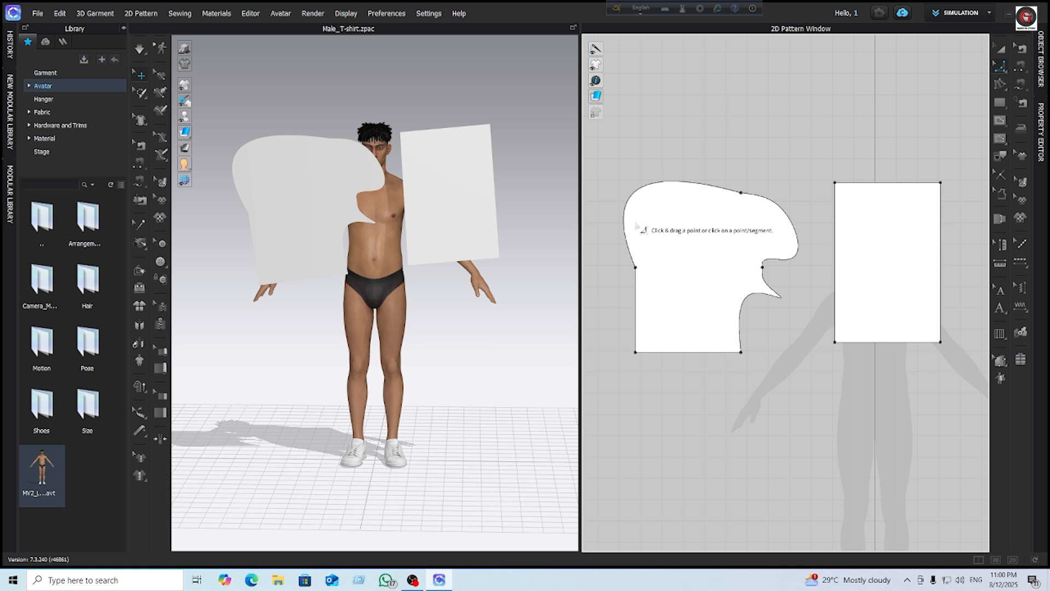
pyautogui.click(635, 267)
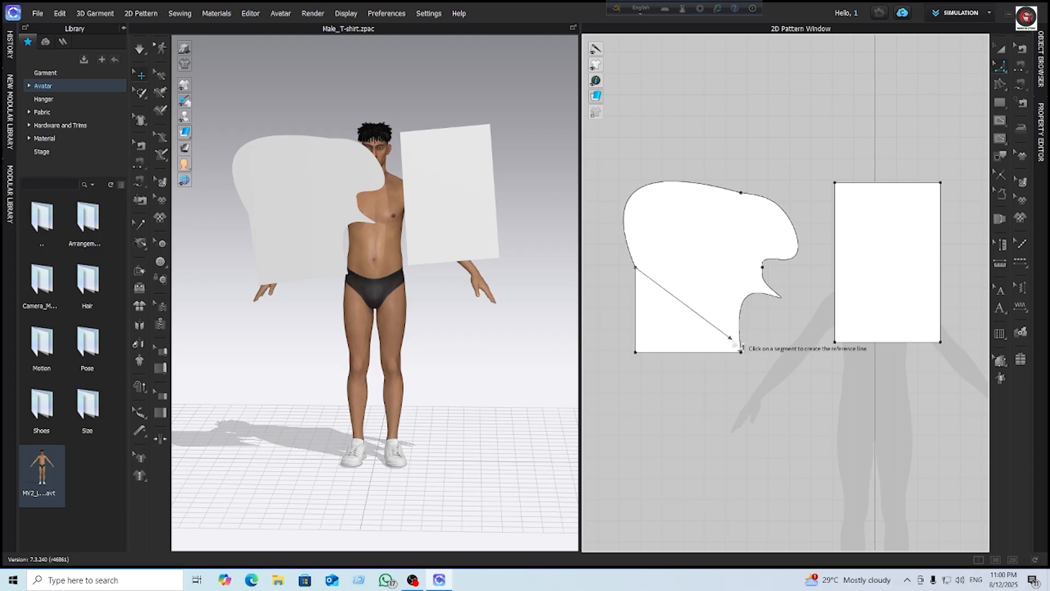
pyautogui.click(741, 352)
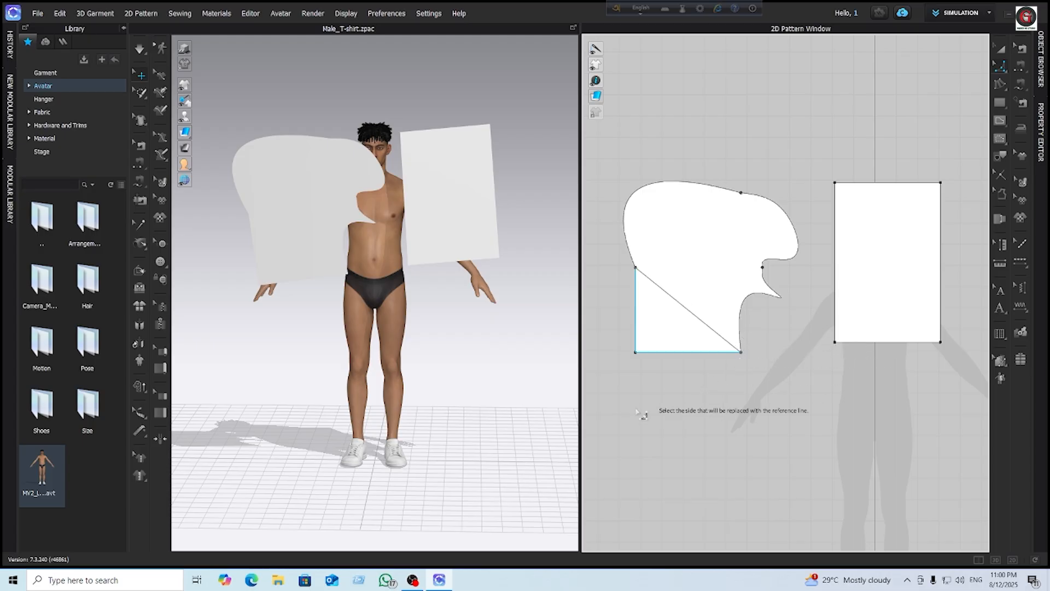
pyautogui.click(678, 310)
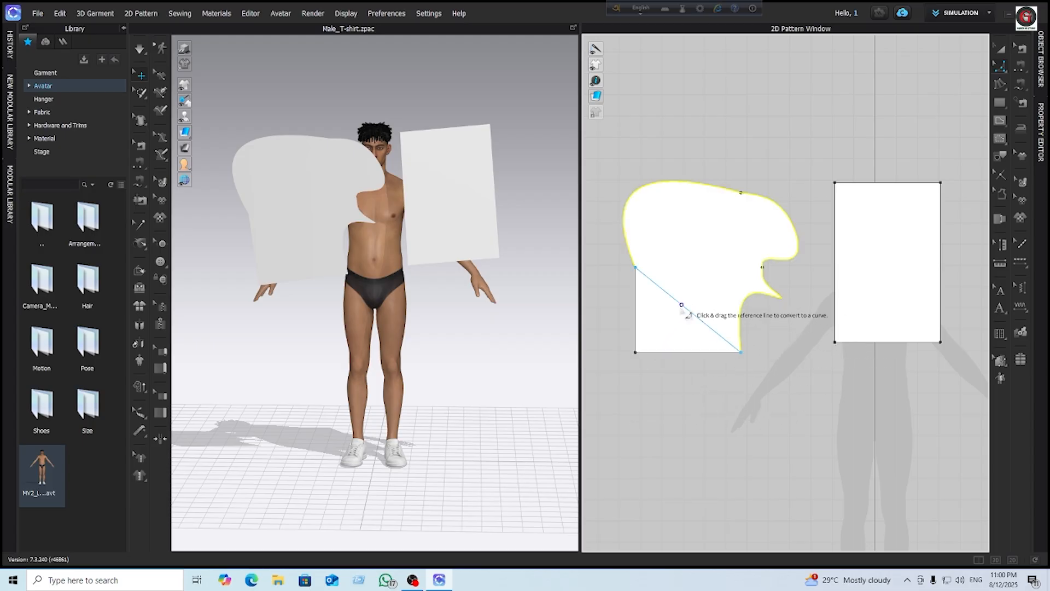
pyautogui.moveTo(690, 312); pyautogui.dragTo(638, 356)
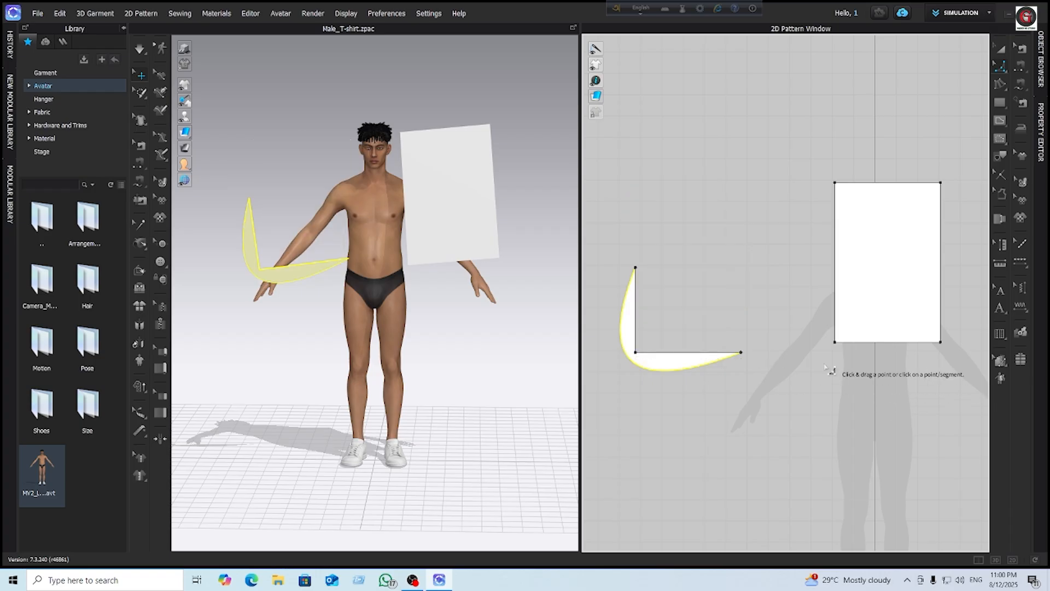
# With Add Point/Split Line, add three points along the right rectangle's left edge and two along its top edge
pyautogui.click(1005, 71)
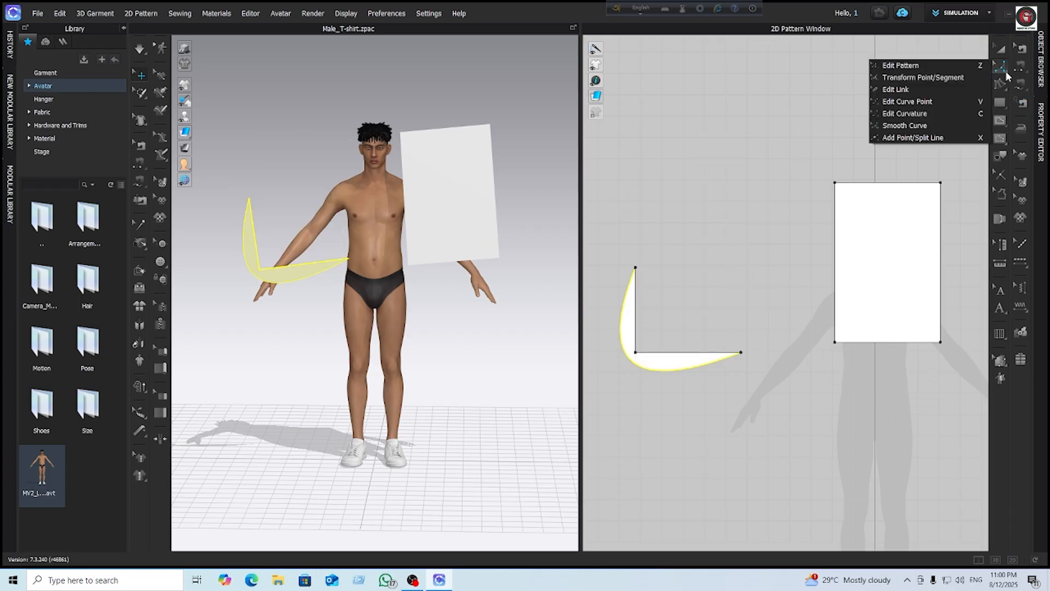
pyautogui.click(924, 138)
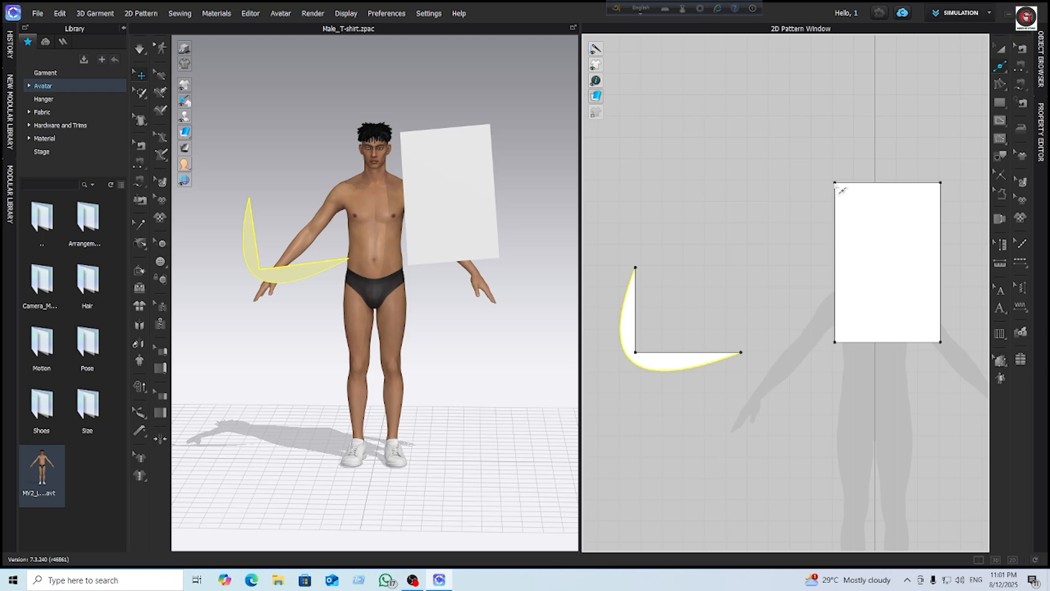
pyautogui.click(835, 208)
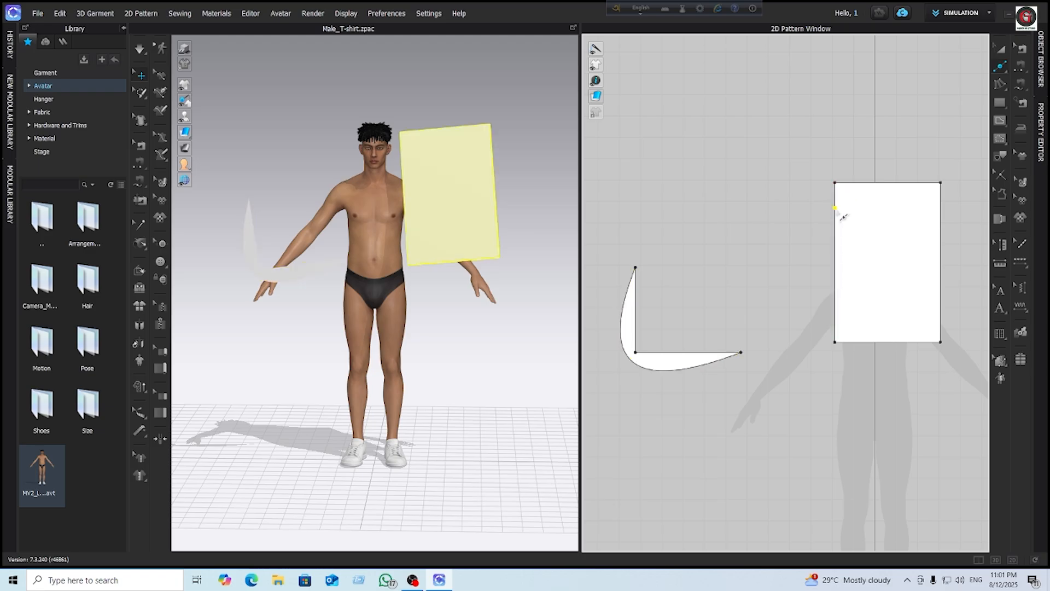
pyautogui.click(835, 266)
pyautogui.click(835, 319)
pyautogui.click(875, 182)
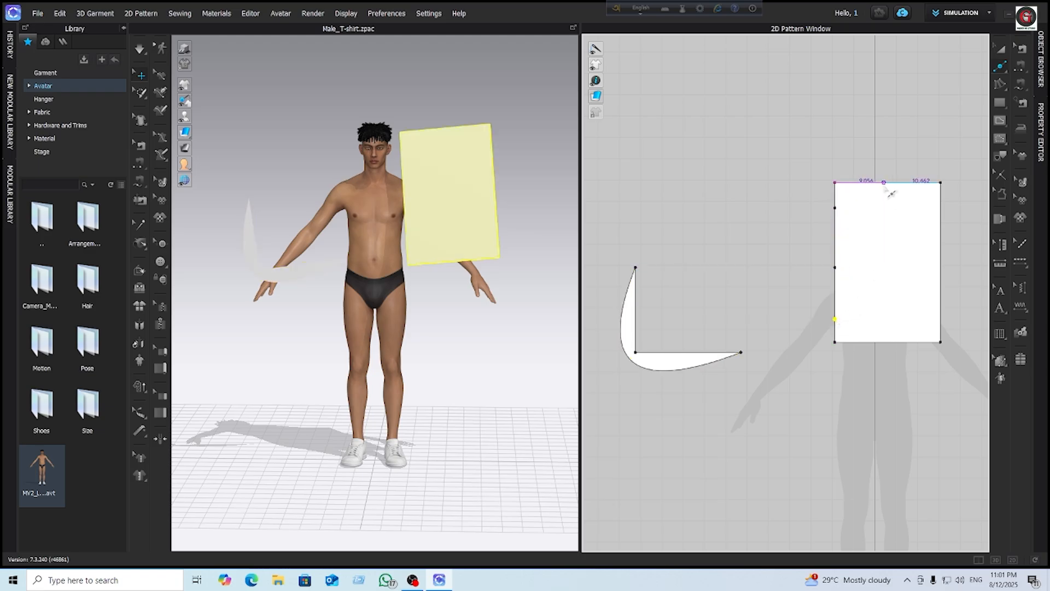
pyautogui.click(919, 182)
# Add four split points along the right rectangle's right edge and one near the middle of its bottom edge
pyautogui.click(940, 238)
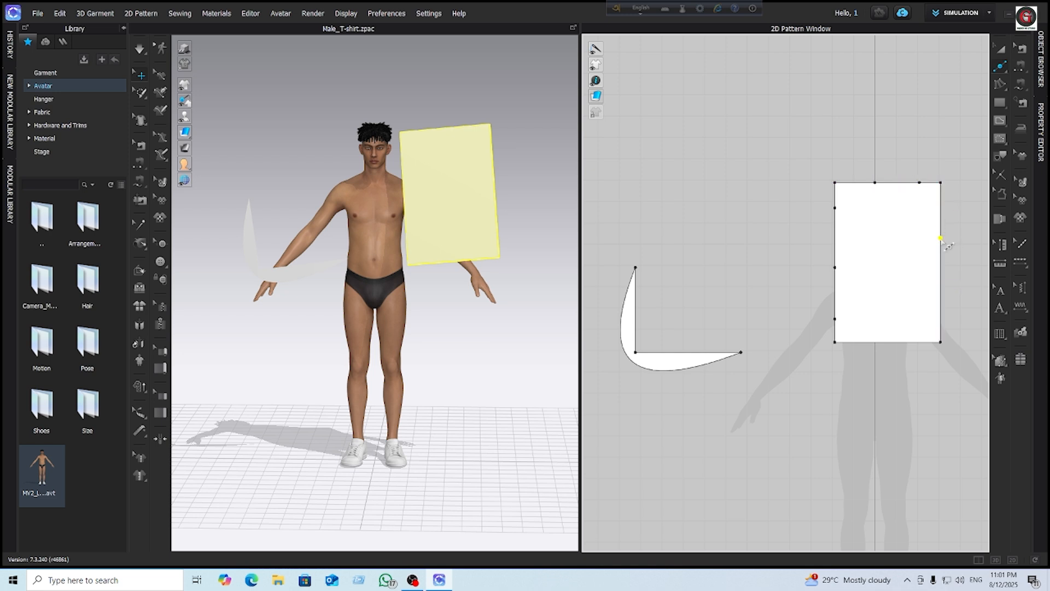
pyautogui.click(940, 301)
pyautogui.click(886, 342)
pyautogui.click(940, 325)
pyautogui.click(939, 207)
pyautogui.click(999, 68)
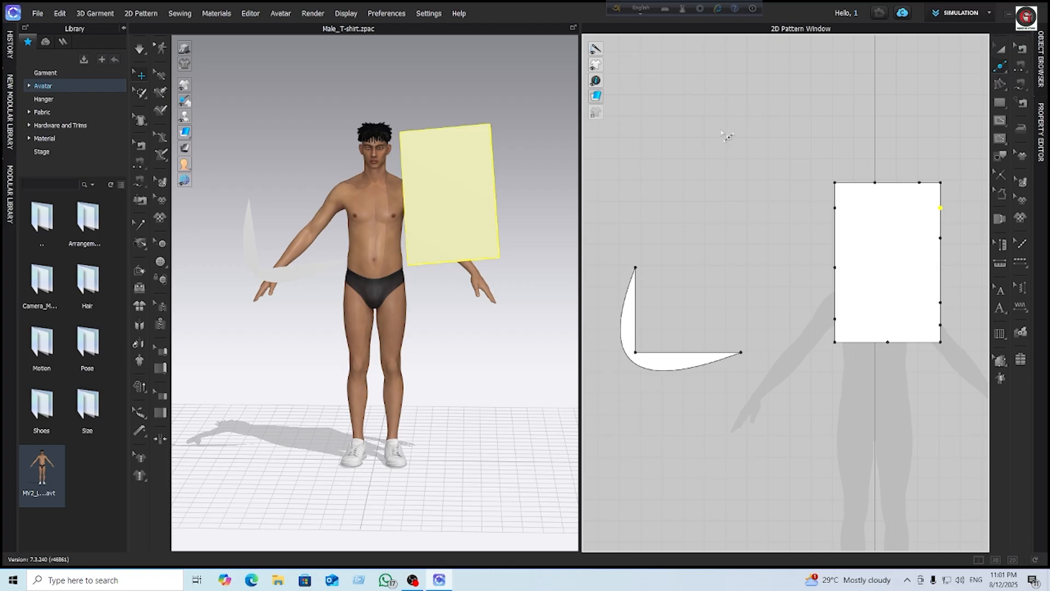